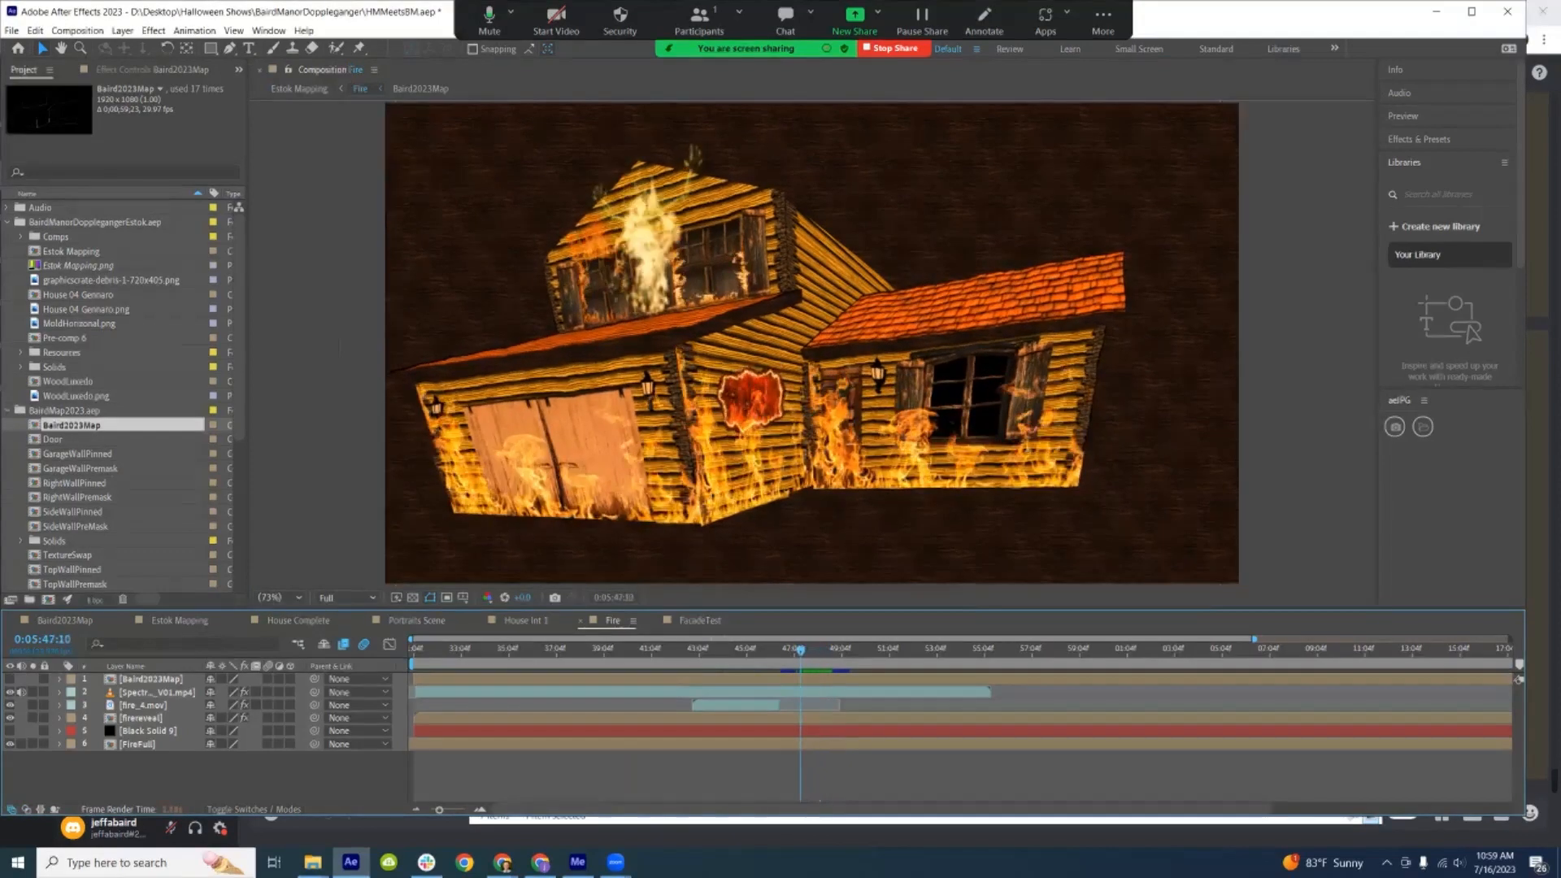
# Preview the Fire composition and a frame of Estok Mapping at 0;01;13;13, ending on the FacadeTest composition
pyautogui.press('space')
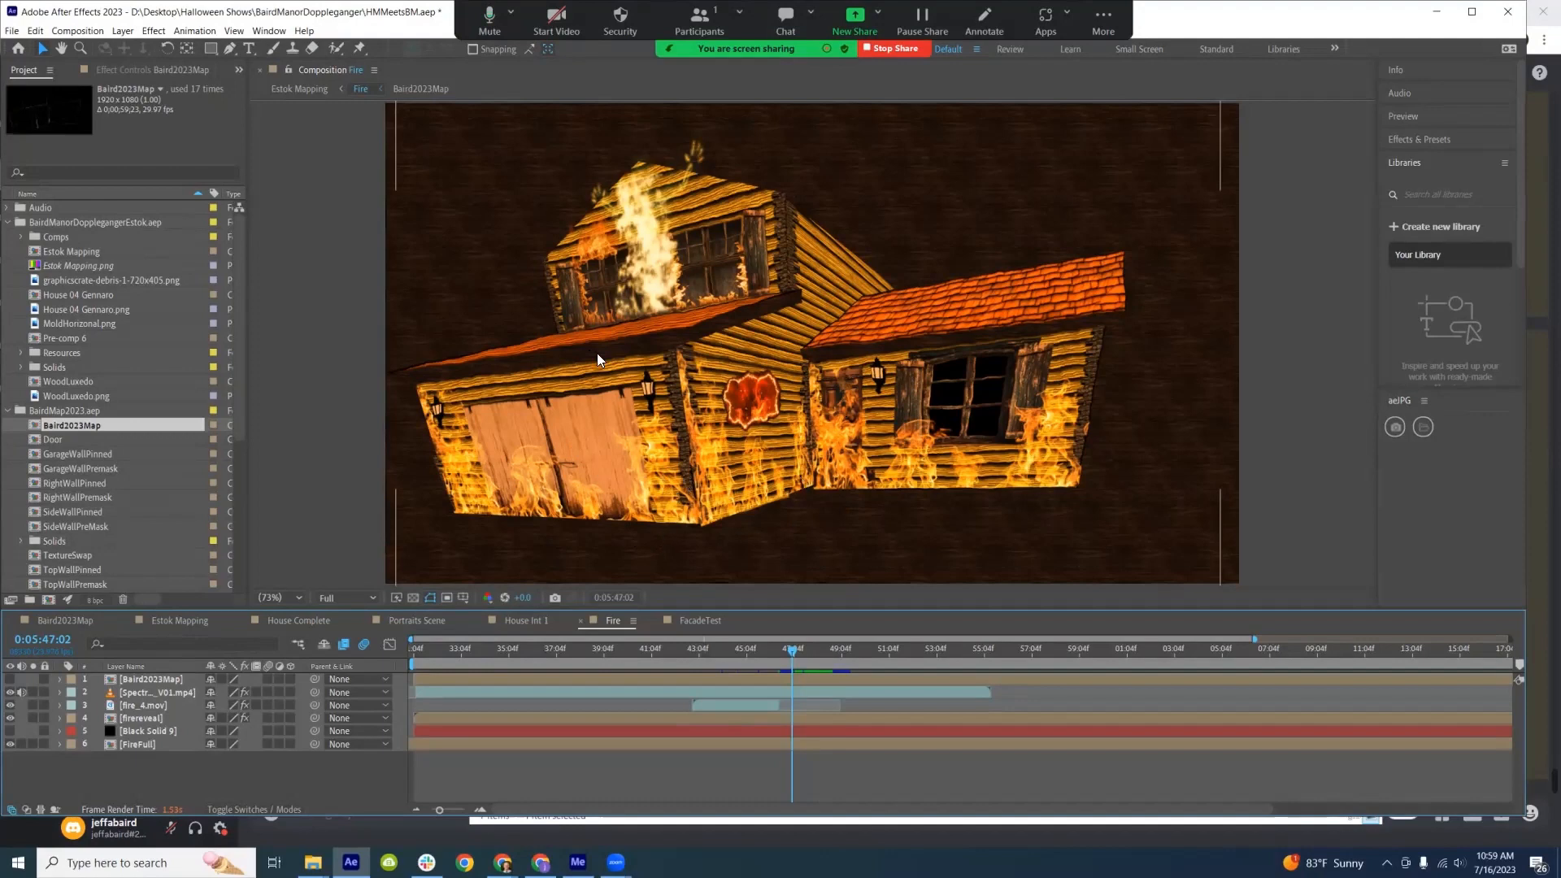
pyautogui.click(185, 622)
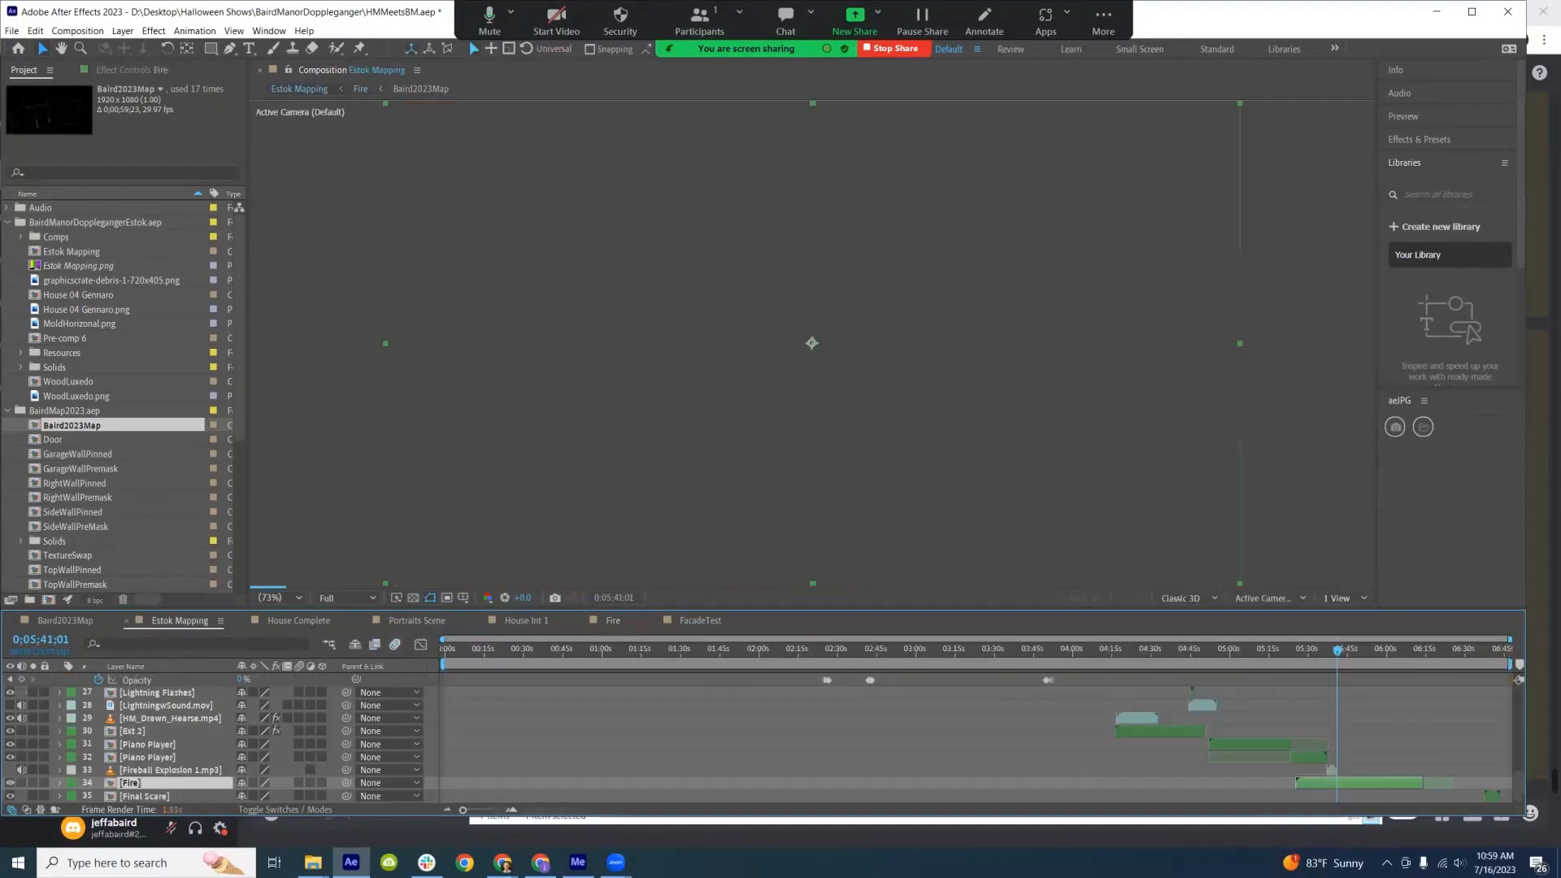
pyautogui.moveTo(577, 649); pyautogui.dragTo(638, 649)
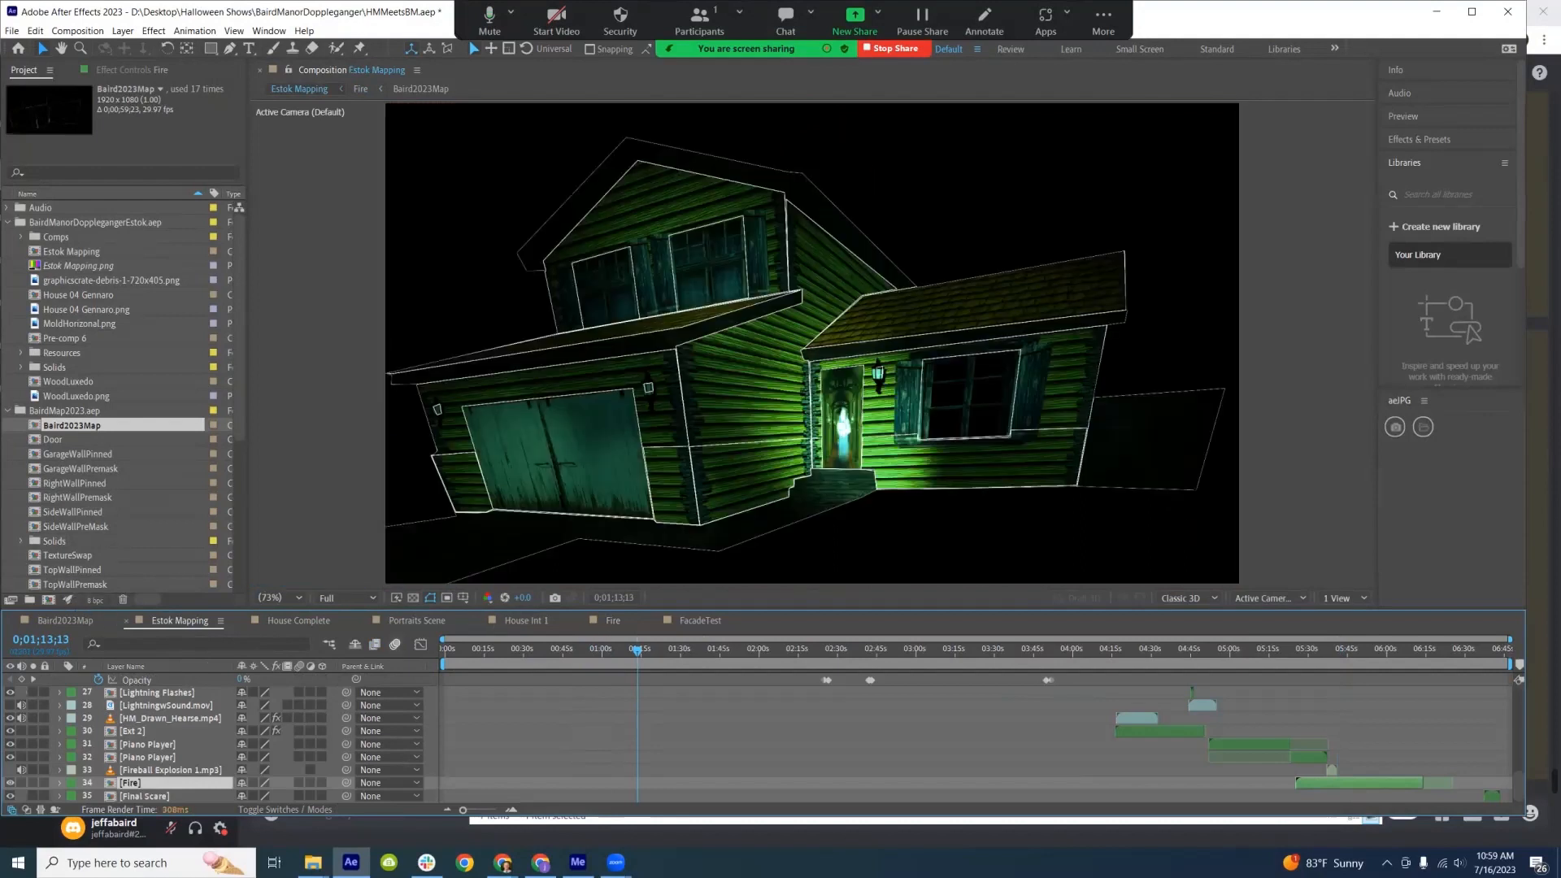
pyautogui.click(690, 623)
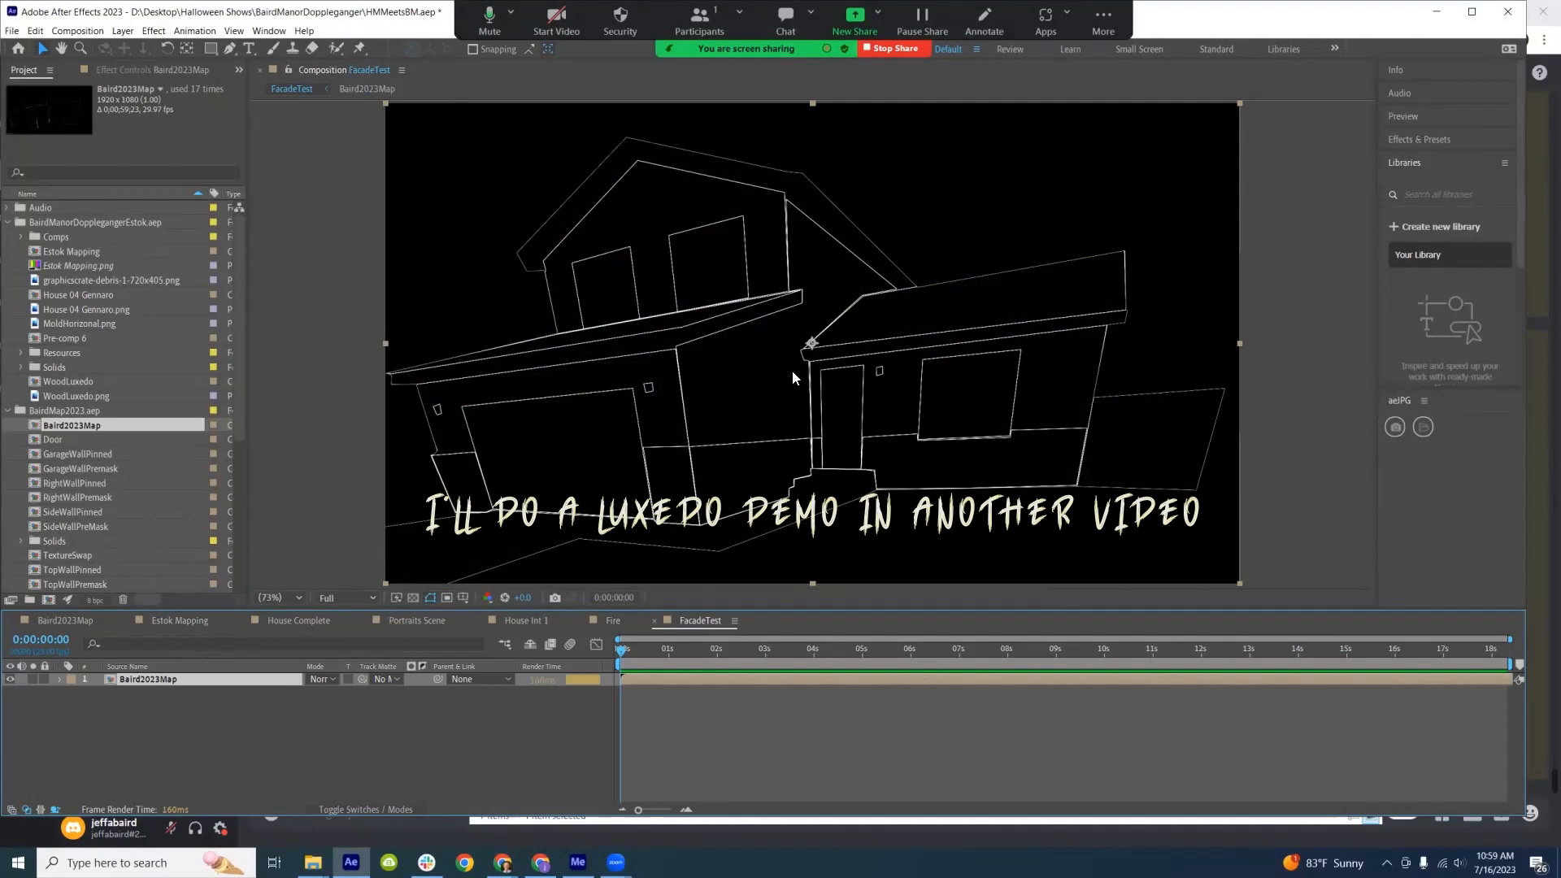
# Switch to the Subscriber Media 2023 folder in File Explorer, shorten its window and move it lower over the composition
pyautogui.hotkey('alt', 'Tab')
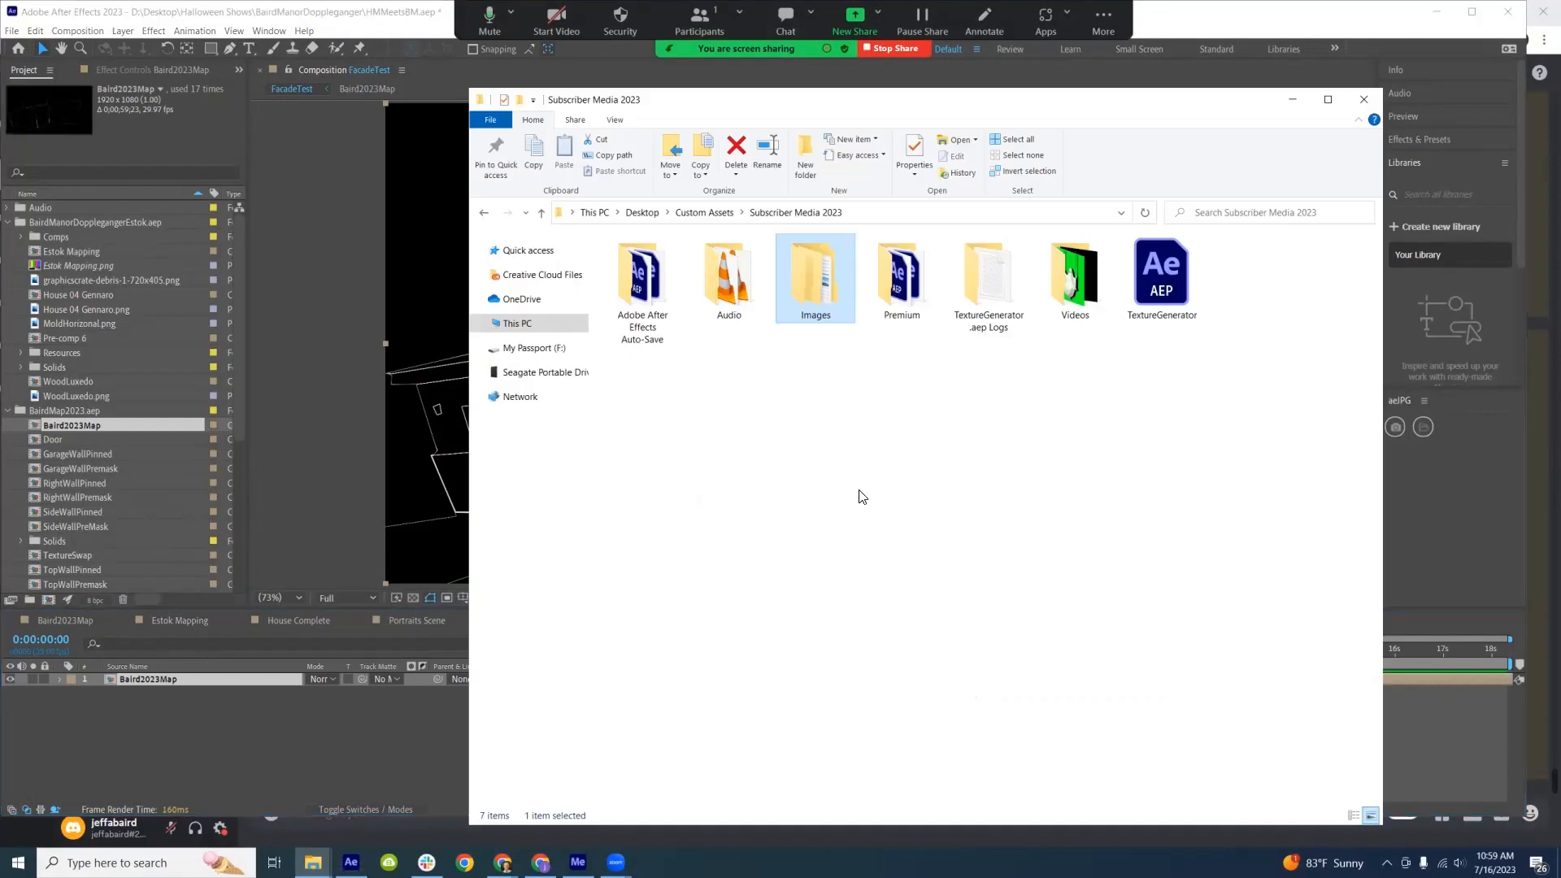
pyautogui.moveTo(934, 825); pyautogui.dragTo(934, 688)
pyautogui.moveTo(855, 103); pyautogui.dragTo(849, 176)
# Look inside the Images folder and check its size and file count in its properties
pyautogui.doubleClick(811, 376)
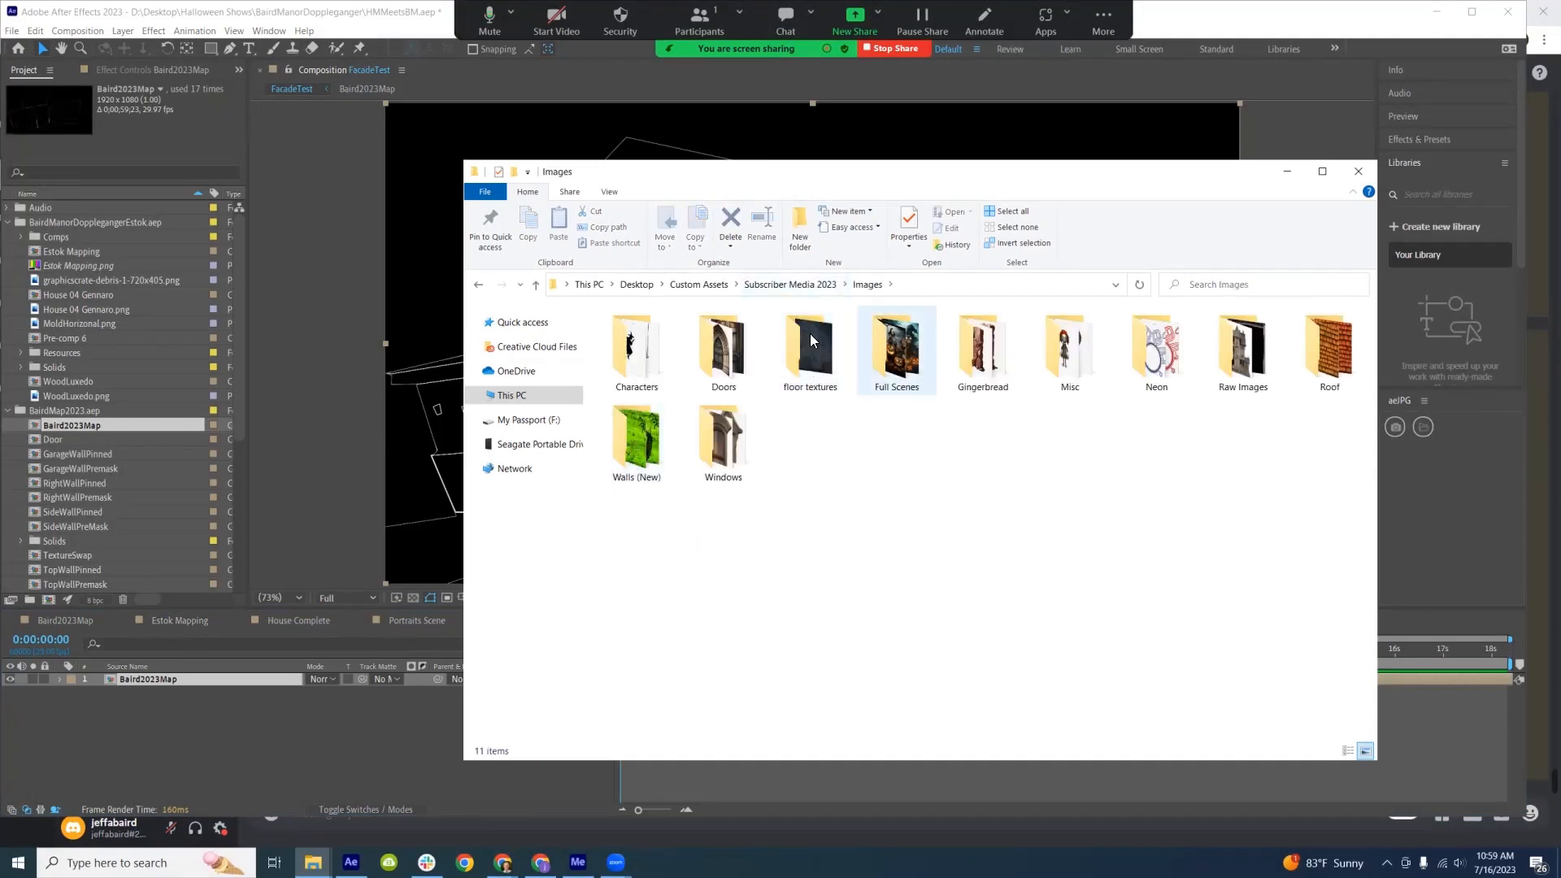
pyautogui.click(810, 285)
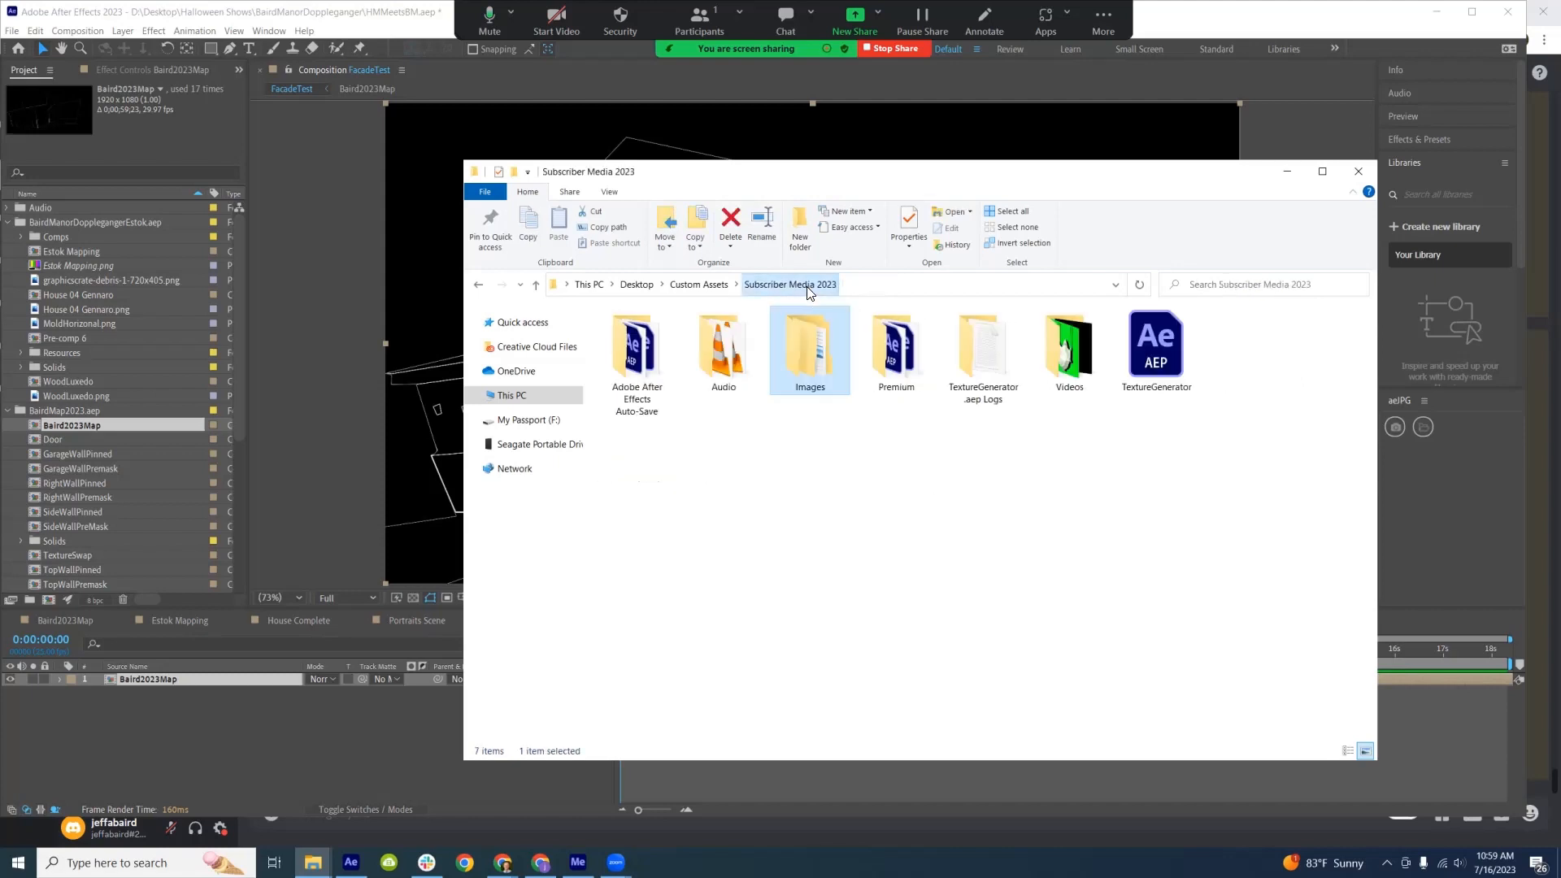
pyautogui.rightClick(809, 357)
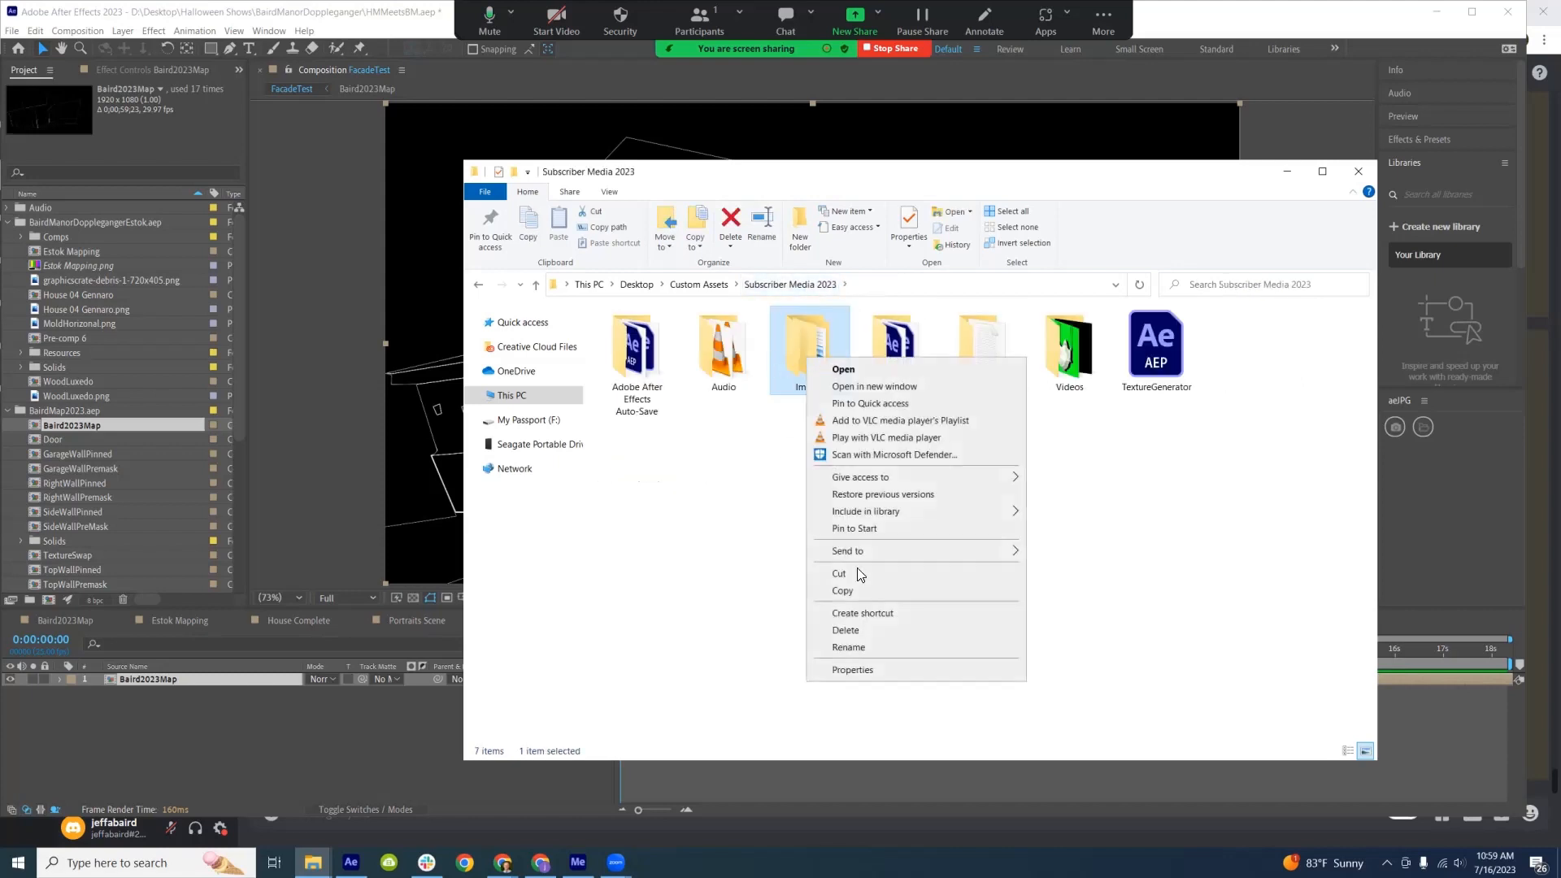
pyautogui.click(852, 669)
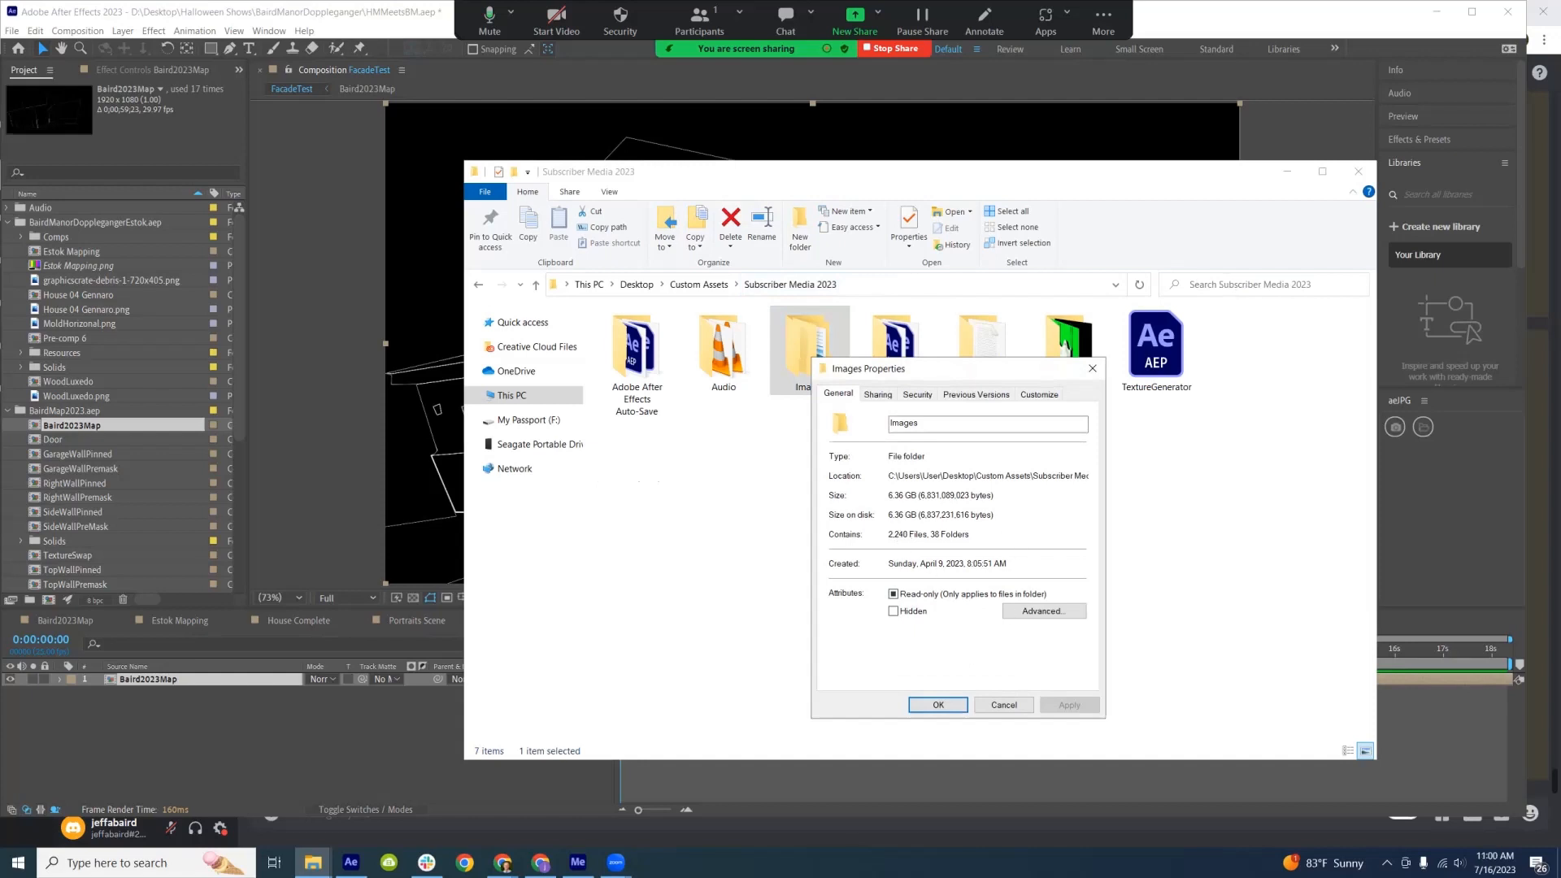
pyautogui.click(1092, 369)
# Open the Walls (New) folder inside Images and look through the wall textures for the haunted manor designs
pyautogui.doubleClick(810, 370)
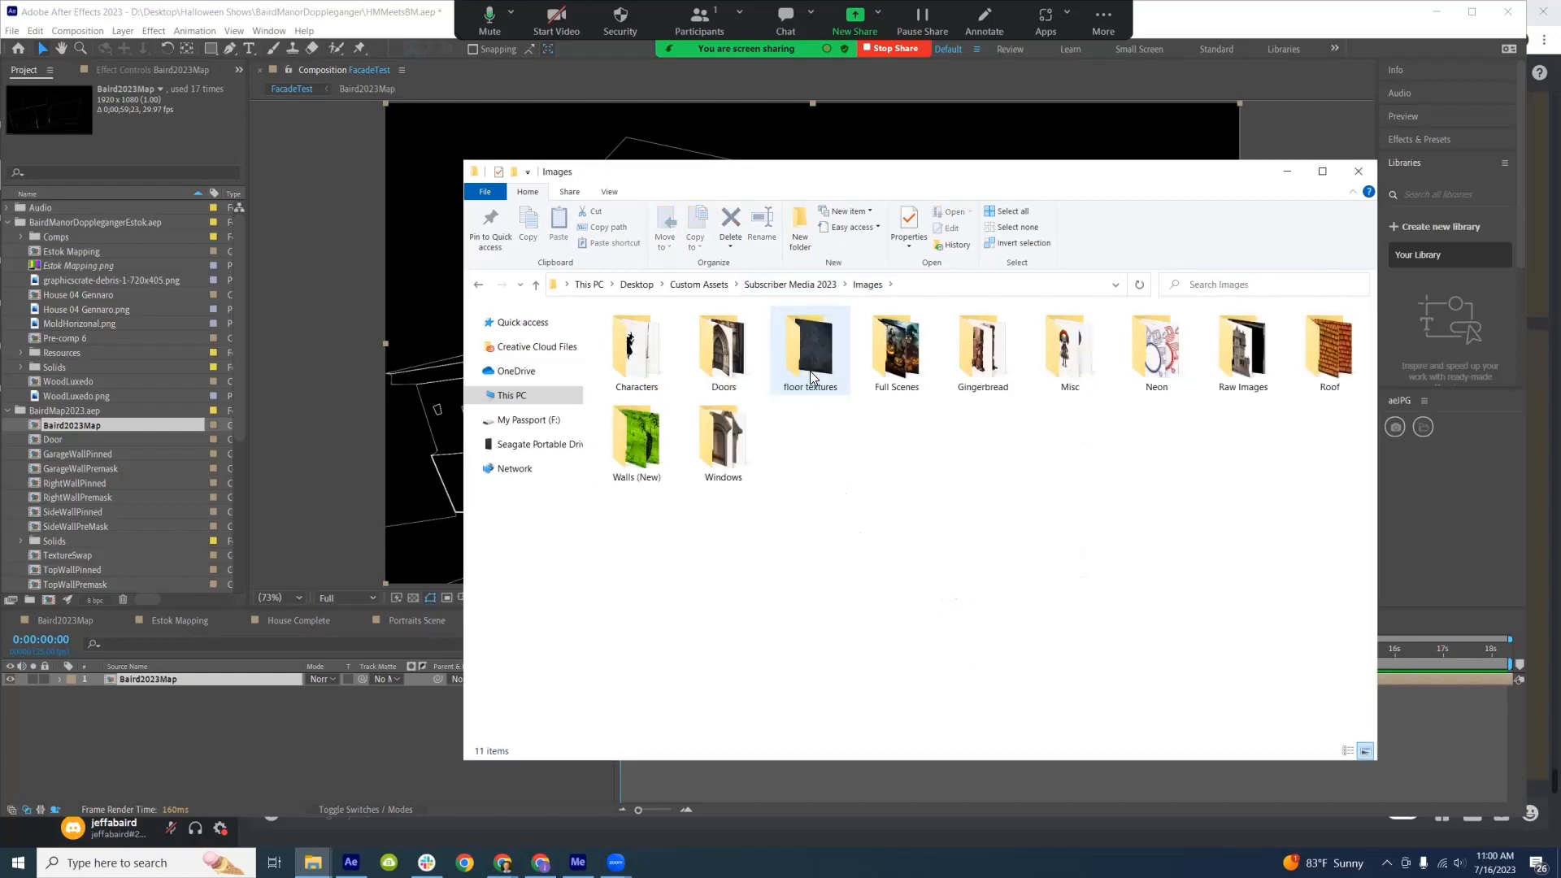
pyautogui.doubleClick(636, 453)
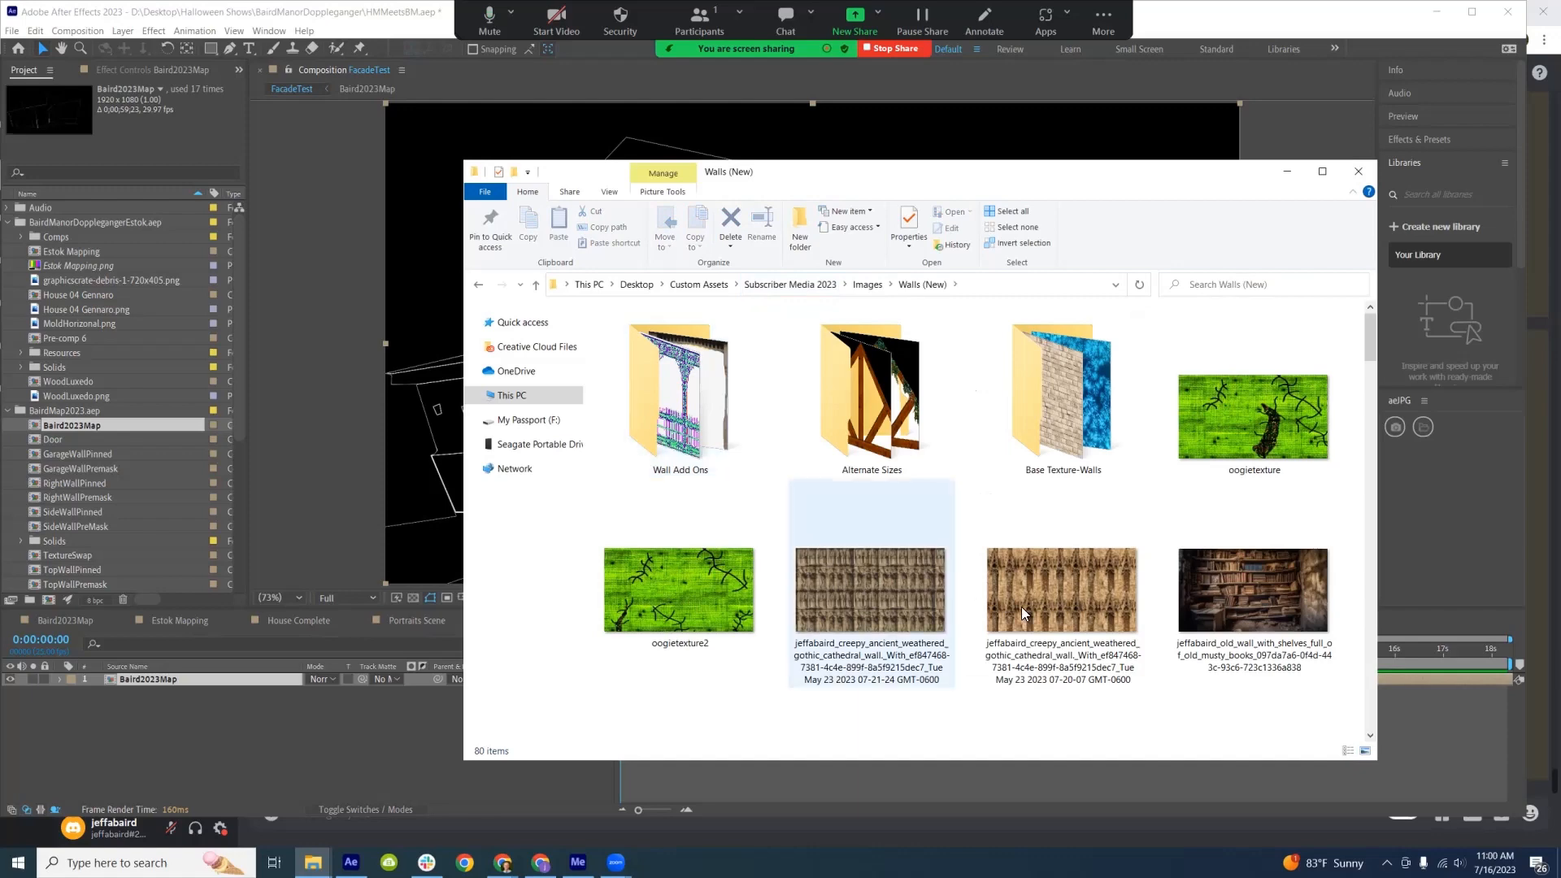
pyautogui.scroll(-5, 1094, 602)
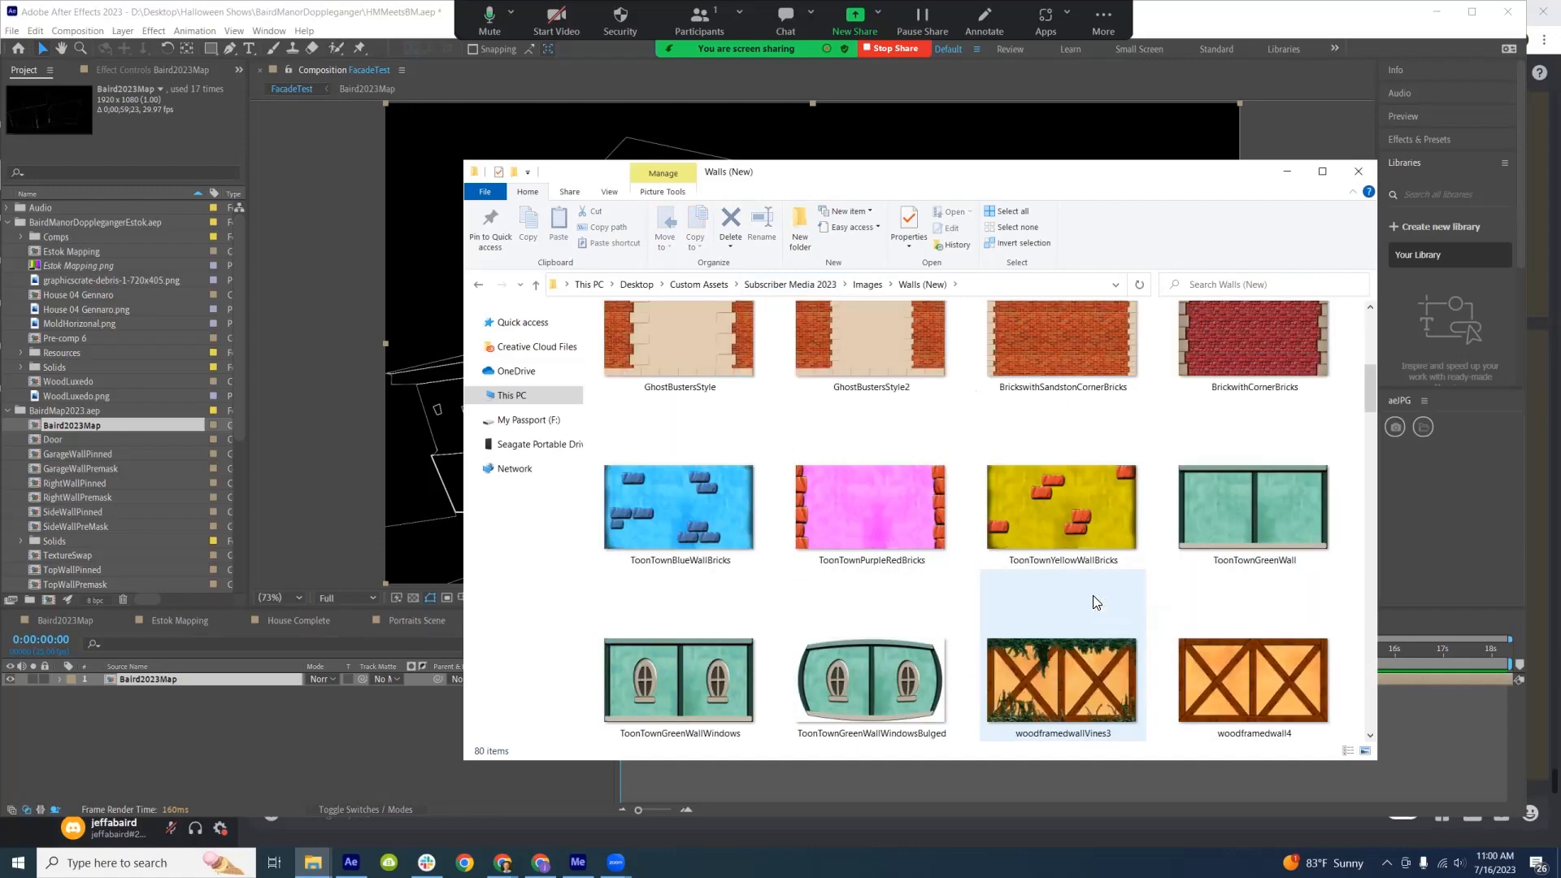
pyautogui.scroll(-15, 1094, 597)
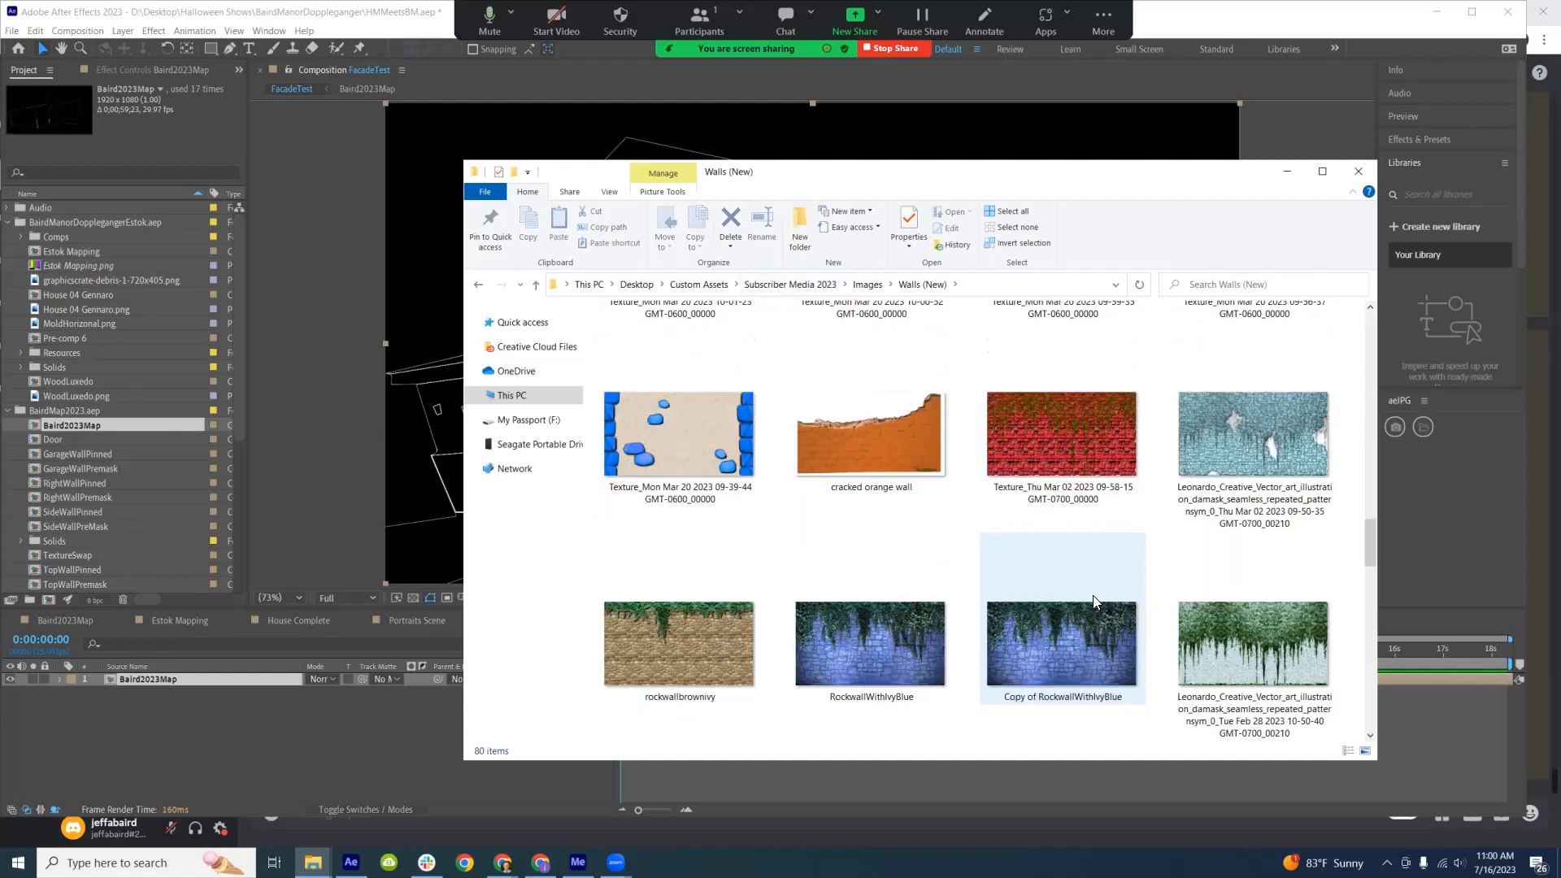
pyautogui.scroll(-10, 1092, 595)
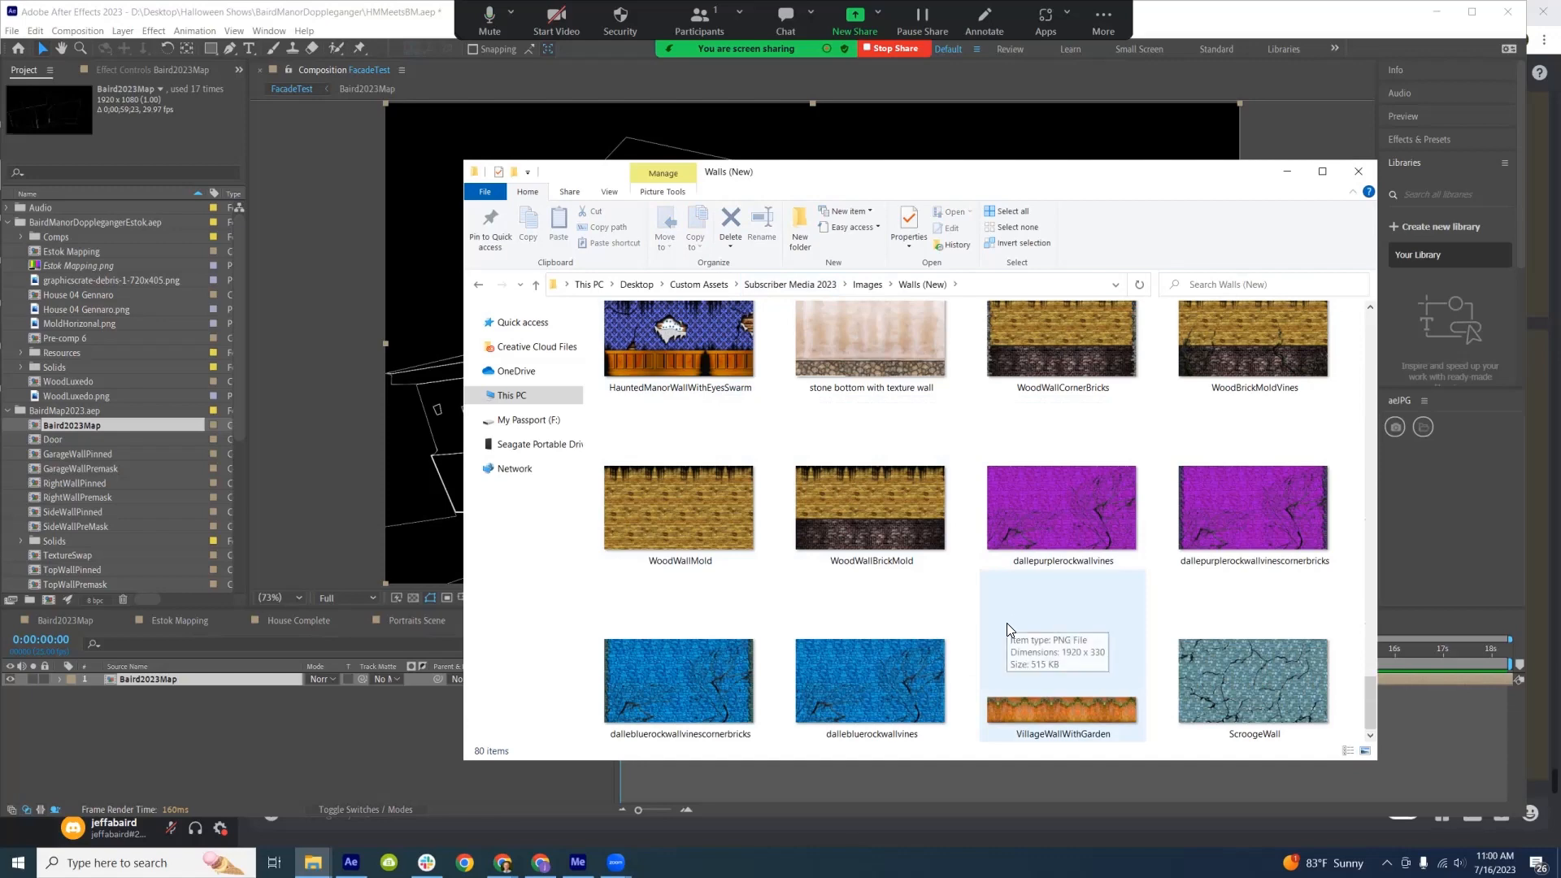
pyautogui.scroll(3, 828, 551)
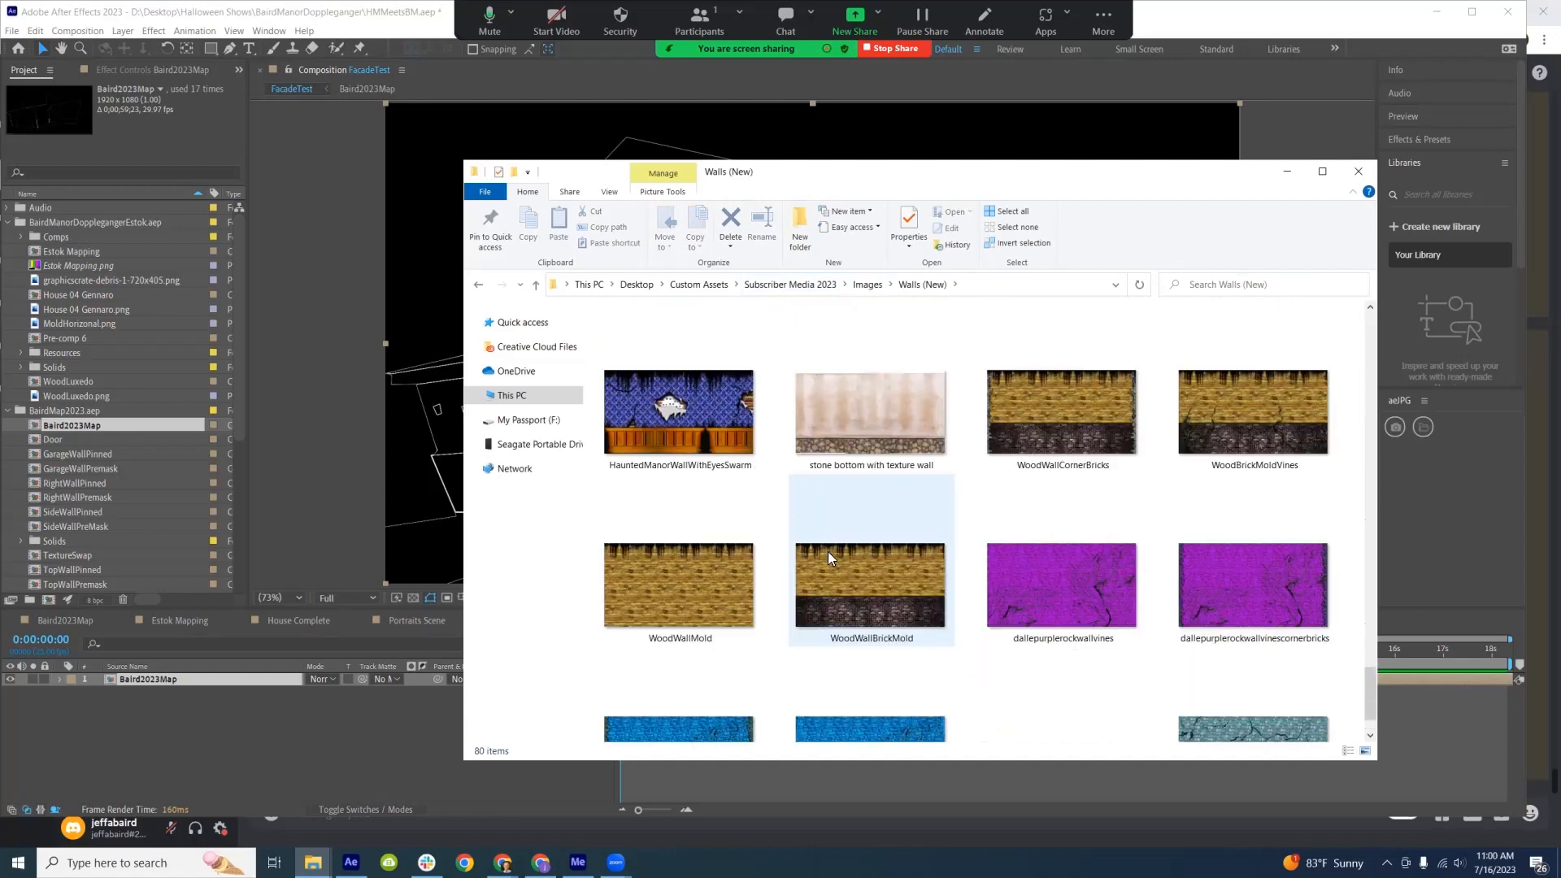
pyautogui.scroll(3, 894, 576)
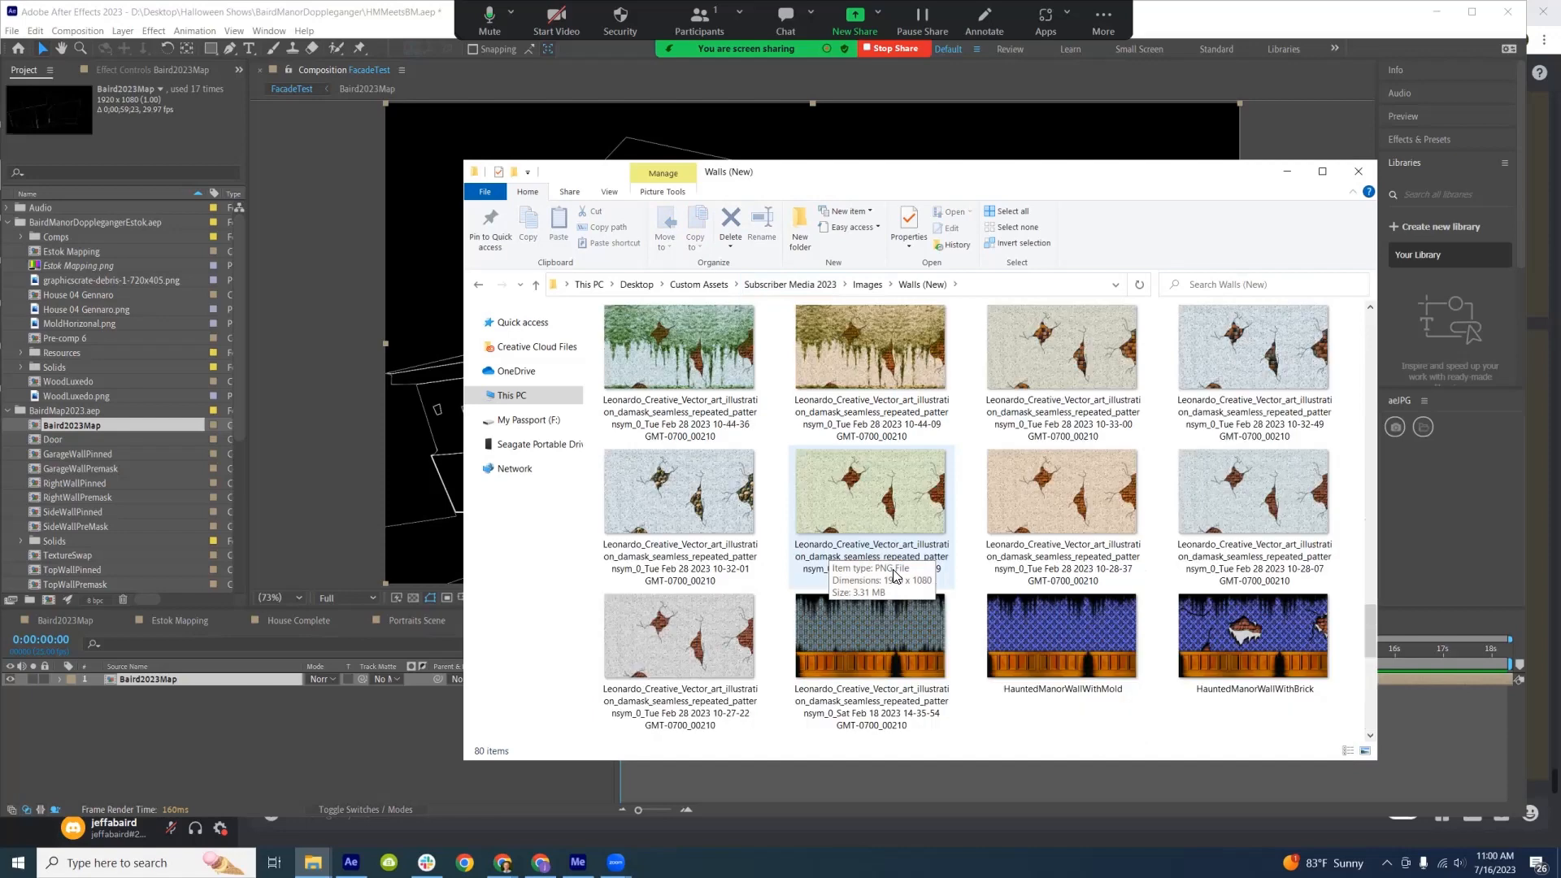
pyautogui.scroll(-3, 1073, 350)
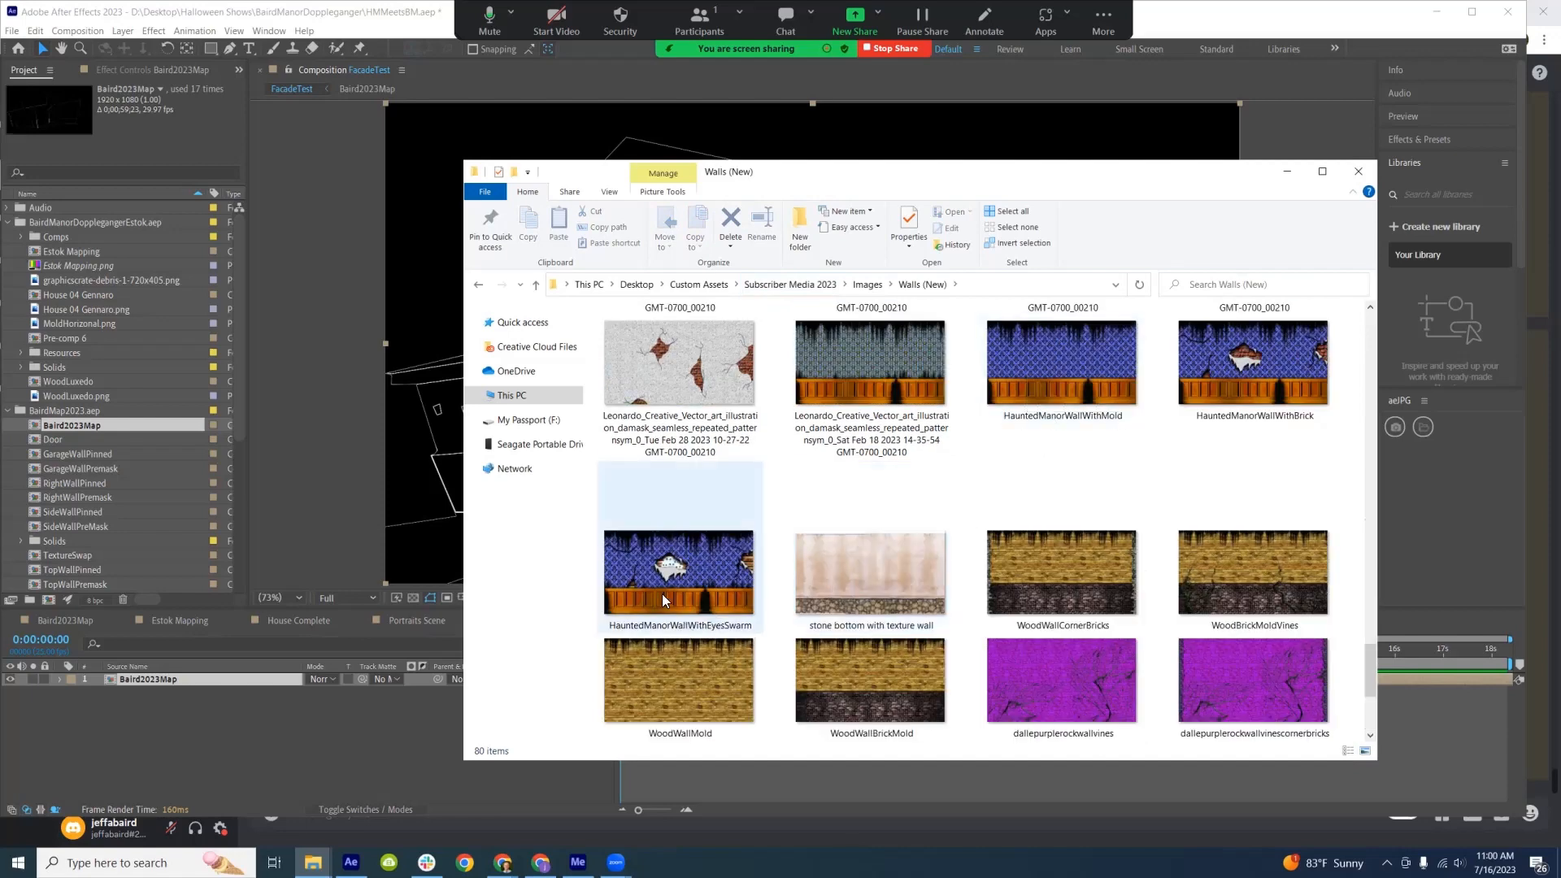
# Add HauntedManorWallWithEyesSwarm.png to the FacadeTest composition, directly beneath the Baird2023Map layer
pyautogui.moveTo(662, 594); pyautogui.dragTo(134, 793)
pyautogui.moveTo(195, 680); pyautogui.dragTo(186, 714)
pyautogui.click(148, 679)
pyautogui.click(322, 679)
pyautogui.click(268, 744)
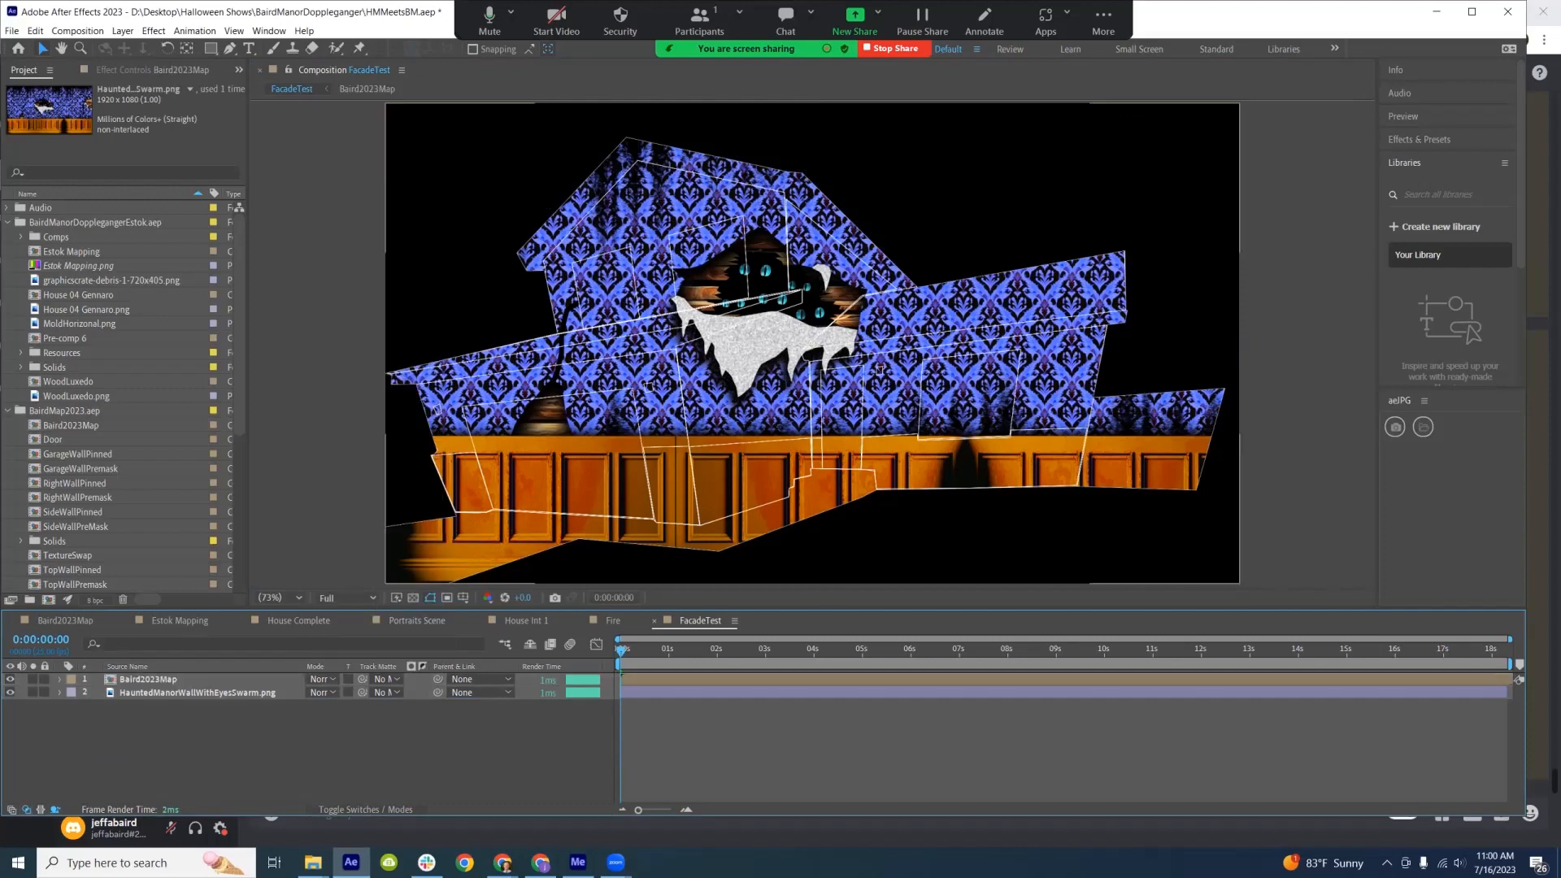
# Scale the HauntedManorWallWithEyesSwarm layer down to about 32% wide by 35.8% high and place it over the garage wall
pyautogui.click(197, 693)
pyautogui.press('s')
pyautogui.moveTo(353, 705); pyautogui.dragTo(310, 705)
pyautogui.moveTo(813, 333); pyautogui.dragTo(594, 415)
pyautogui.click(802, 553)
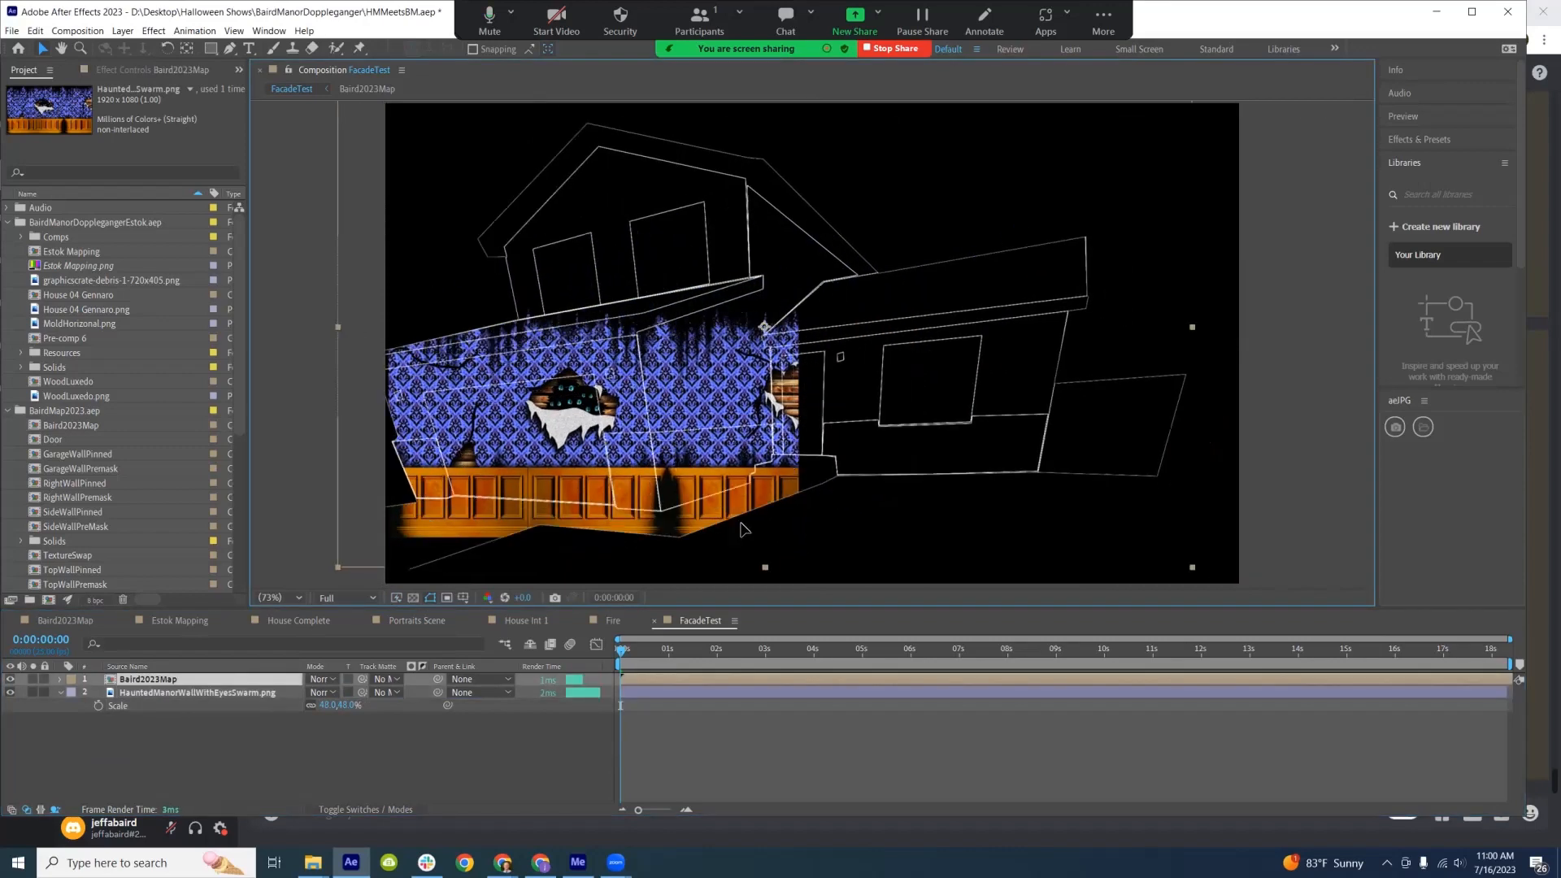
pyautogui.click(752, 488)
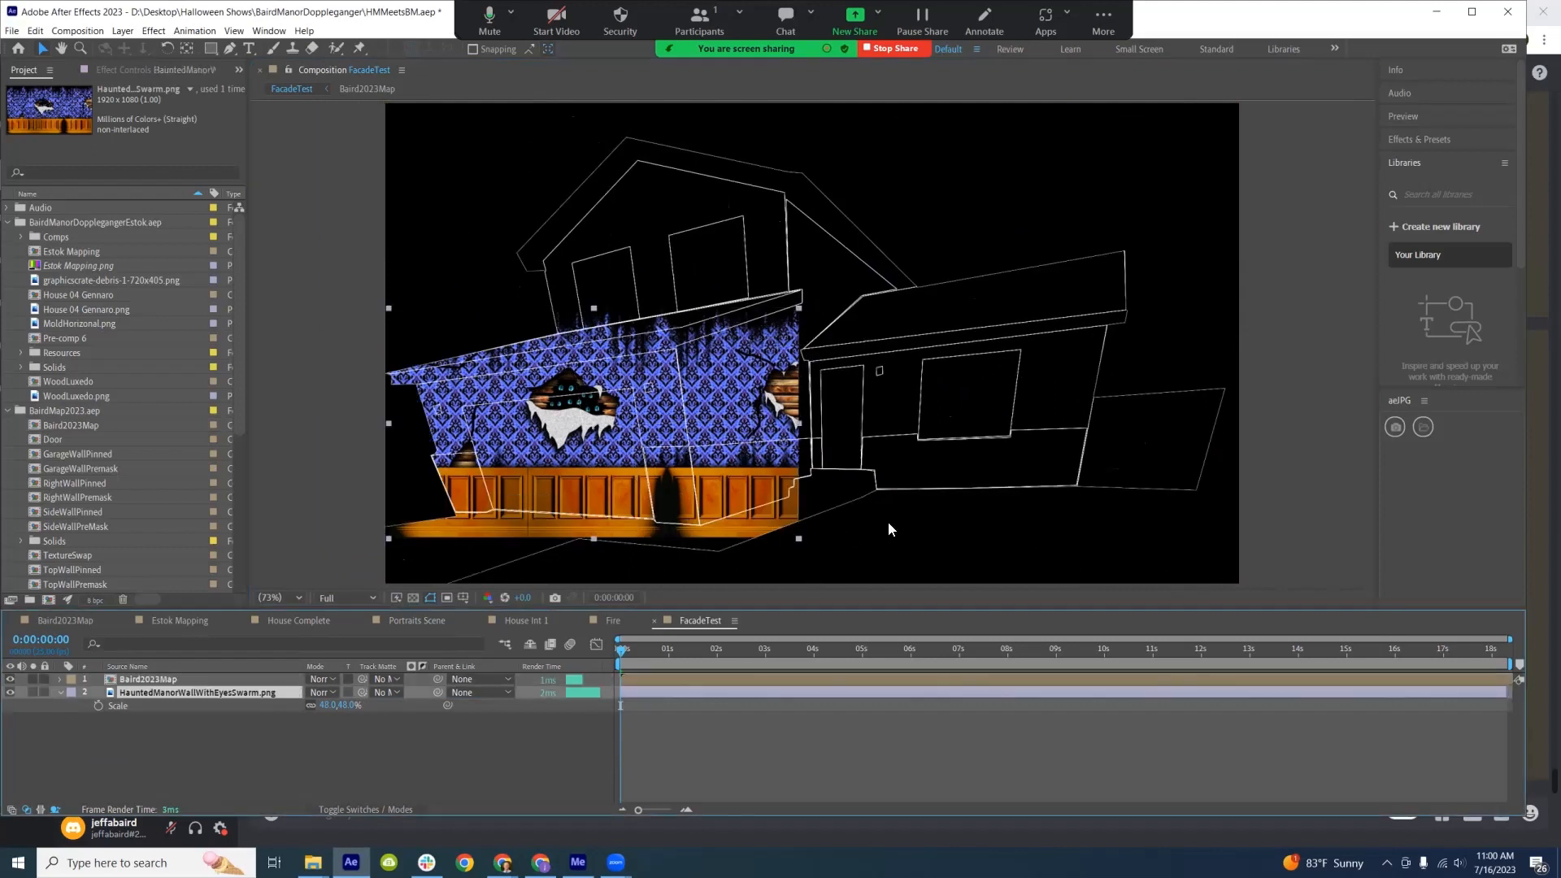
pyautogui.moveTo(800, 539); pyautogui.dragTo(728, 510)
pyautogui.moveTo(652, 460); pyautogui.dragTo(618, 471)
# Apply CC Power Pin to the HauntedManorWallWithEyesSwarm layer and align its four corners with the garage wall outline
pyautogui.hotkey('ctrl', 'space')
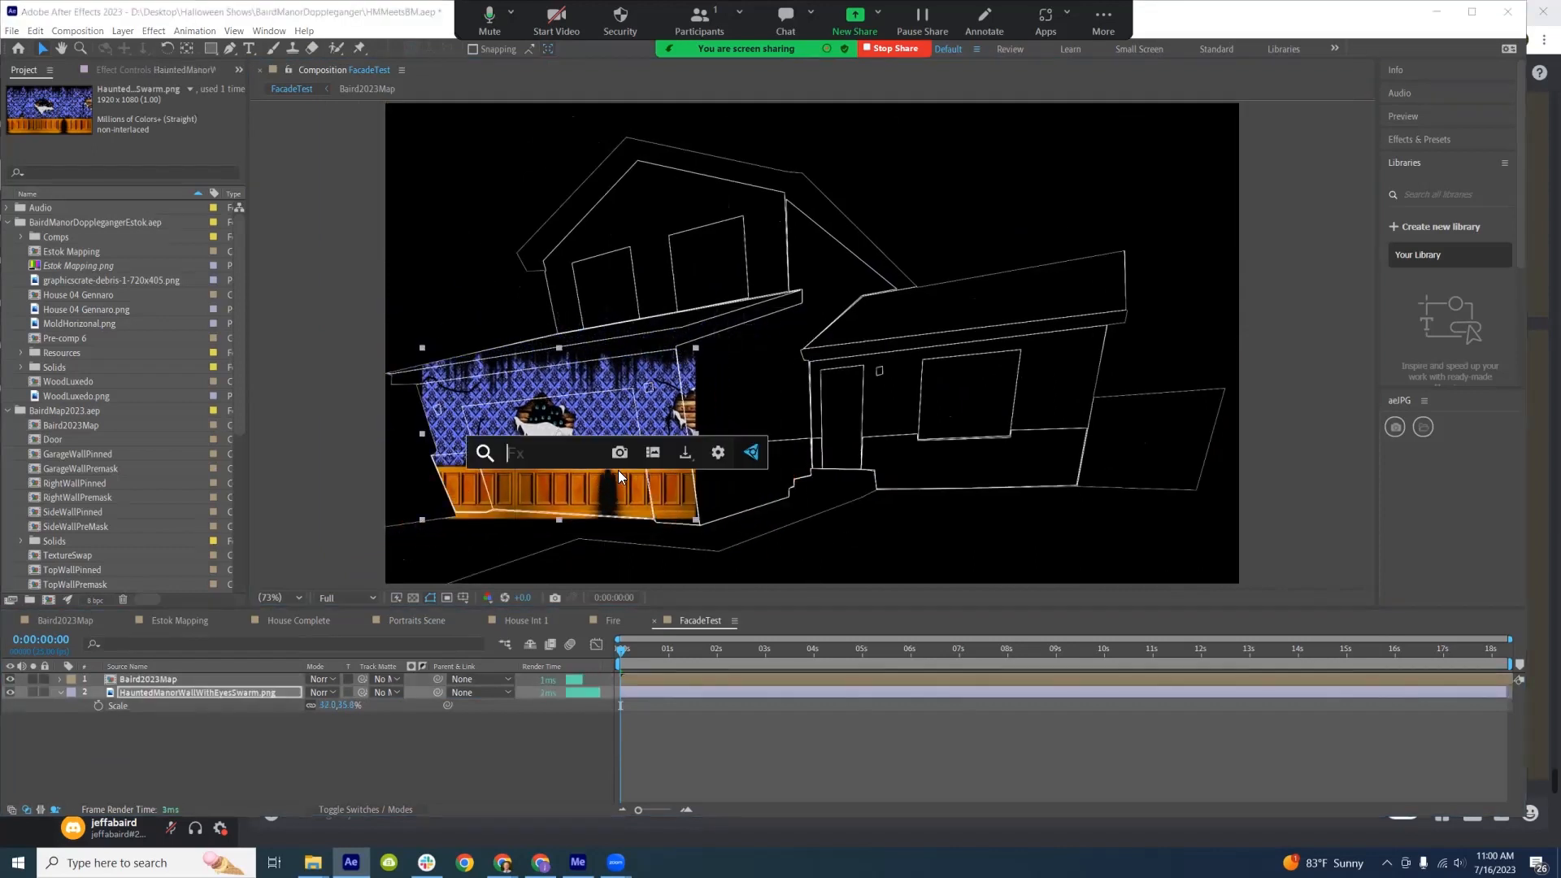
pyautogui.write('pow')
pyautogui.press('Return')
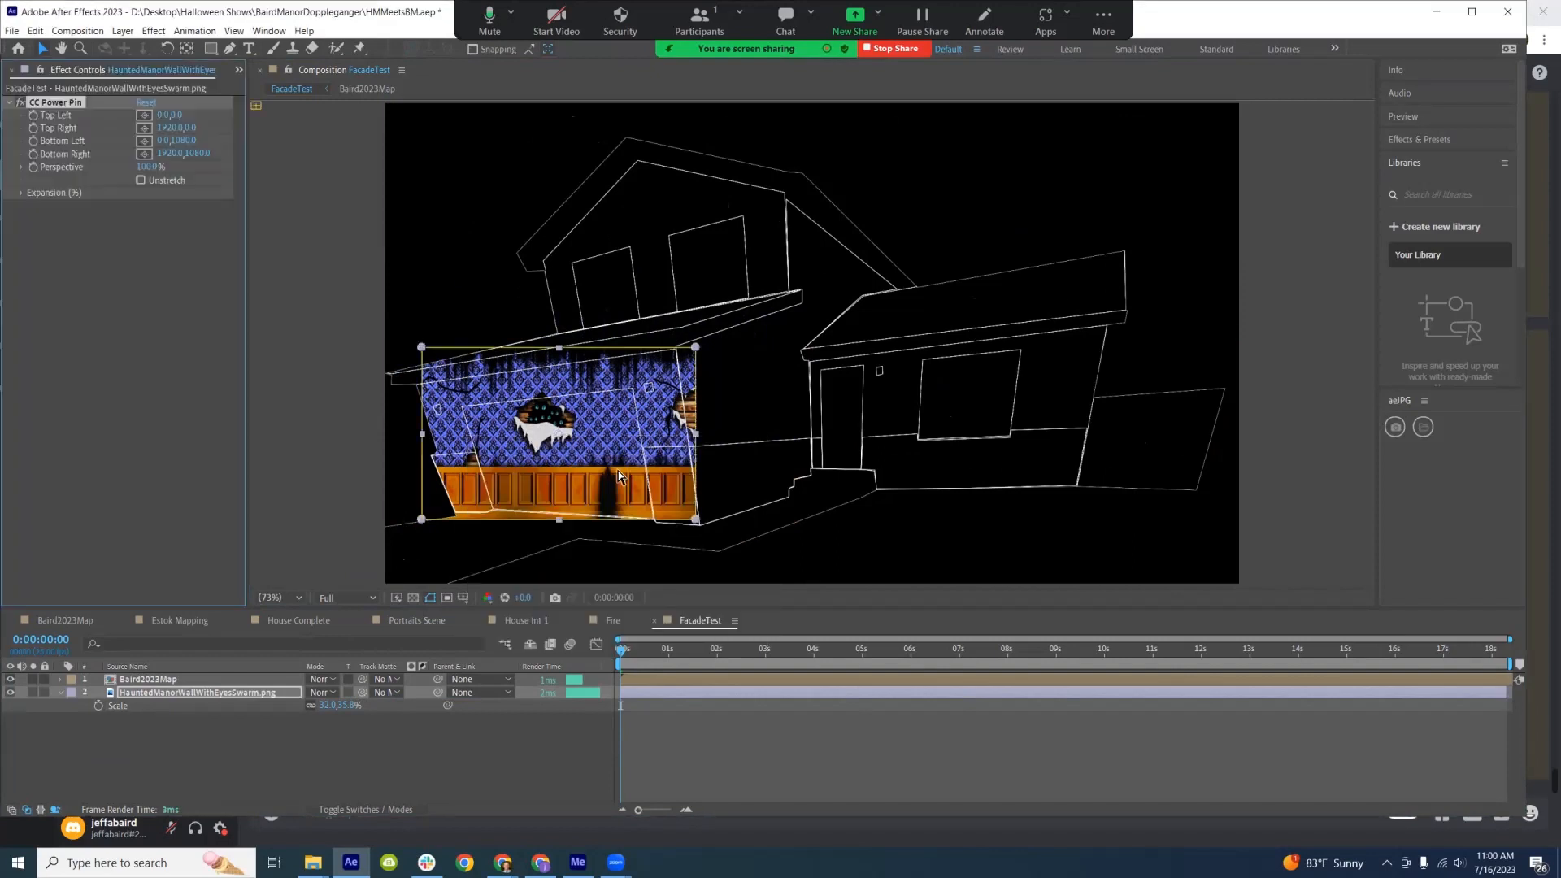
pyautogui.moveTo(695, 353); pyautogui.dragTo(675, 355)
pyautogui.moveTo(696, 524); pyautogui.dragTo(700, 527)
pyautogui.moveTo(423, 348); pyautogui.dragTo(417, 388)
pyautogui.moveTo(425, 523); pyautogui.dragTo(453, 514)
pyautogui.moveTo(418, 388); pyautogui.dragTo(417, 387)
pyautogui.moveTo(443, 472); pyautogui.dragTo(437, 472)
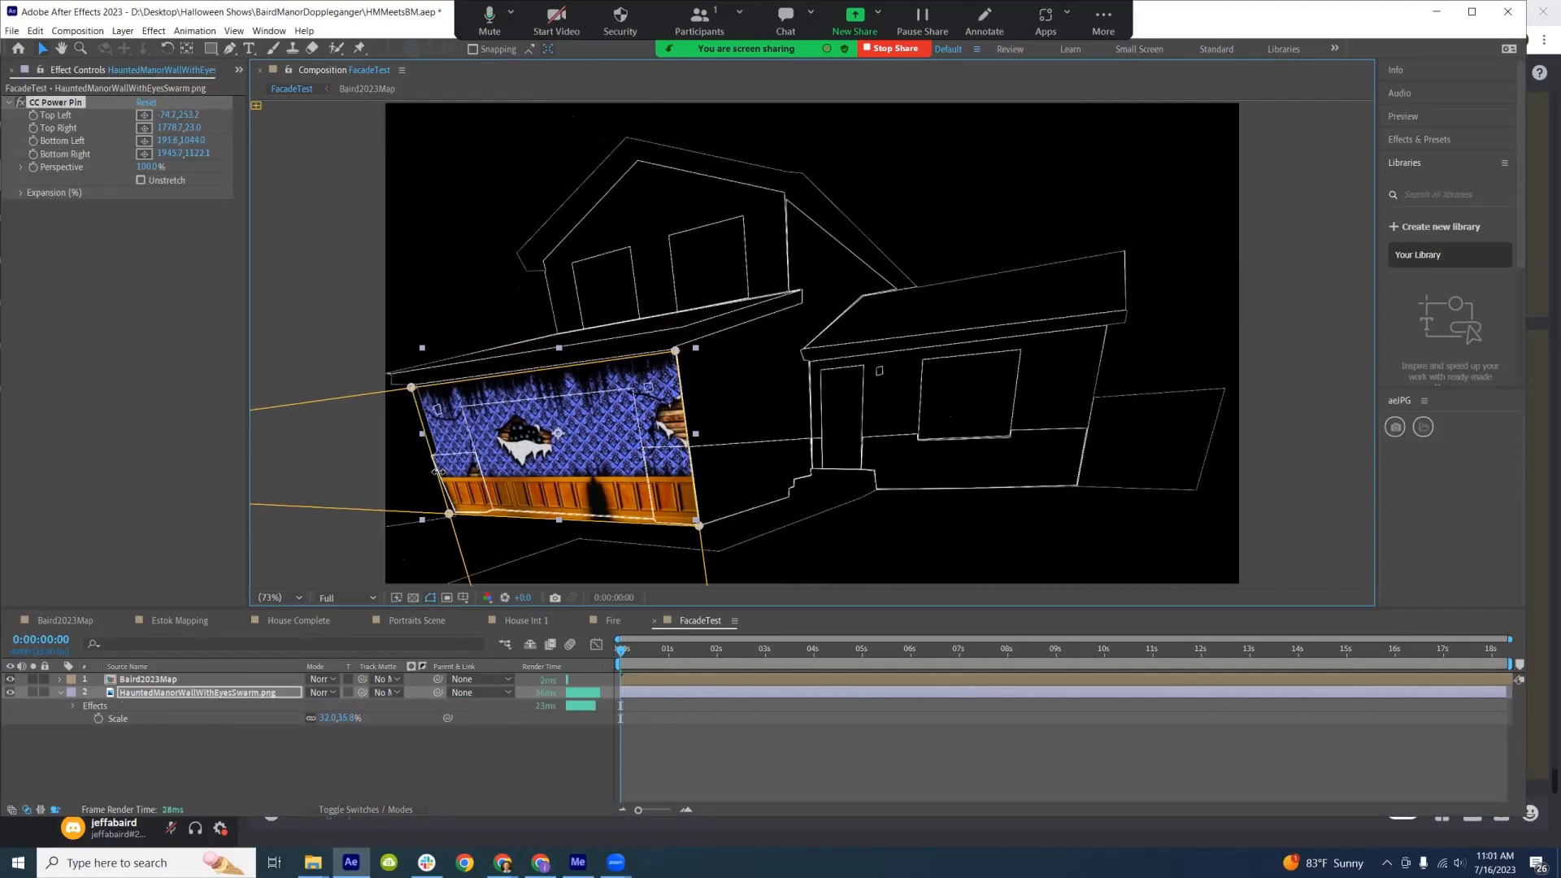
pyautogui.moveTo(834, 535); pyautogui.dragTo(835, 537)
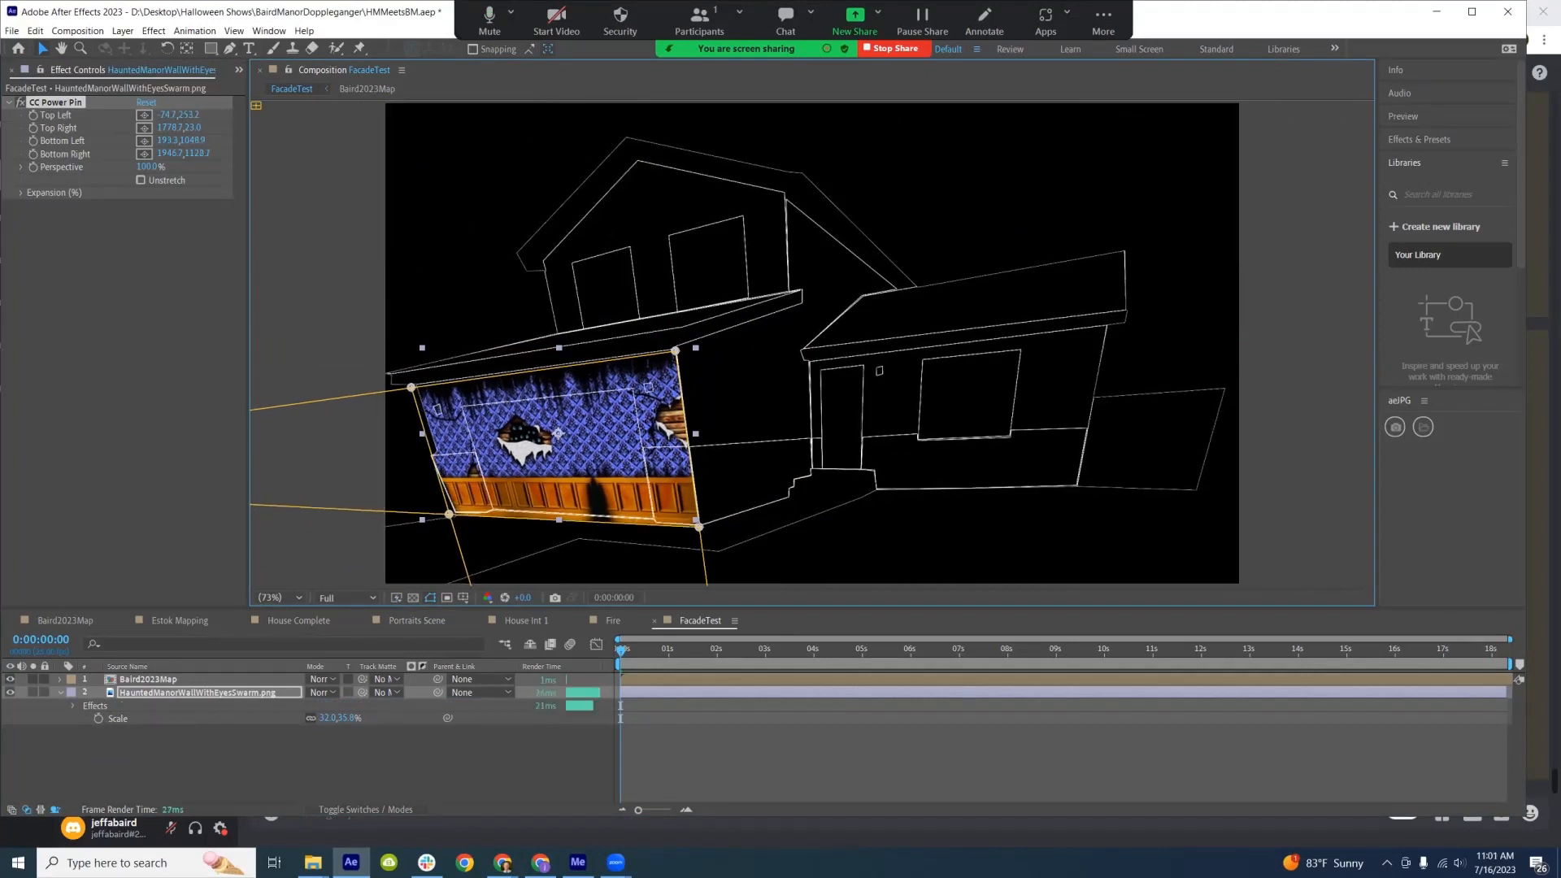
pyautogui.press('F2')
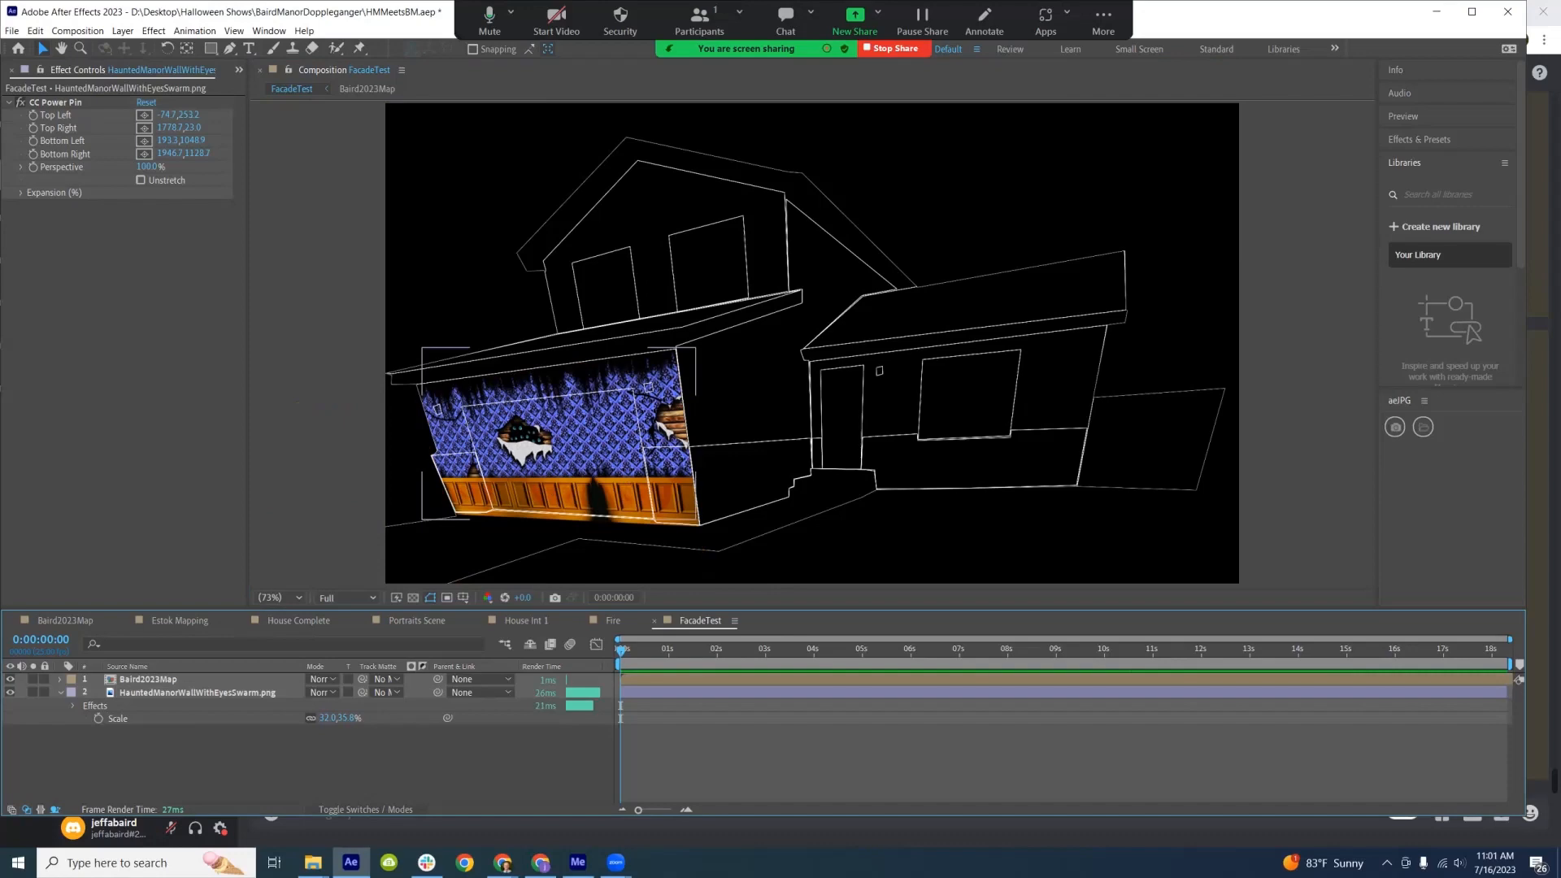
# Add HauntedManorWallWithMold.png beneath the existing layers, scale it to 33% and place it over the wall with the door and window
pyautogui.click(198, 692)
pyautogui.hotkey('alt', 'Tab')
pyautogui.moveTo(1083, 362); pyautogui.dragTo(181, 755)
pyautogui.moveTo(185, 679); pyautogui.dragTo(185, 738)
pyautogui.press('s')
pyautogui.moveTo(327, 744); pyautogui.dragTo(273, 744)
pyautogui.moveTo(812, 353); pyautogui.dragTo(951, 430)
# Apply CC Power Pin to the HauntedManorWallWithMold layer and align its corners with the outline of the door-and-window wall
pyautogui.hotkey('ctrl', 'space')
pyautogui.write('power')
pyautogui.press('Return')
pyautogui.moveTo(1092, 342); pyautogui.dragTo(1107, 325)
pyautogui.moveTo(1092, 500); pyautogui.dragTo(1079, 486)
pyautogui.moveTo(809, 341)
pyautogui.mouseDown()
pyautogui.moveTo(828, 331)
pyautogui.moveTo(810, 361)
pyautogui.mouseUp()
pyautogui.moveTo(810, 499); pyautogui.dragTo(812, 490)
# Add HauntedManorWallPaper.png from the Base Texture-Walls folder directly beneath Baird2023Map and scale it to 28%
pyautogui.hotkey('alt', 'Tab')
pyautogui.scroll(20, 1070, 518)
pyautogui.doubleClick(1064, 398)
pyautogui.scroll(-20, 1051, 494)
pyautogui.click(101, 446)
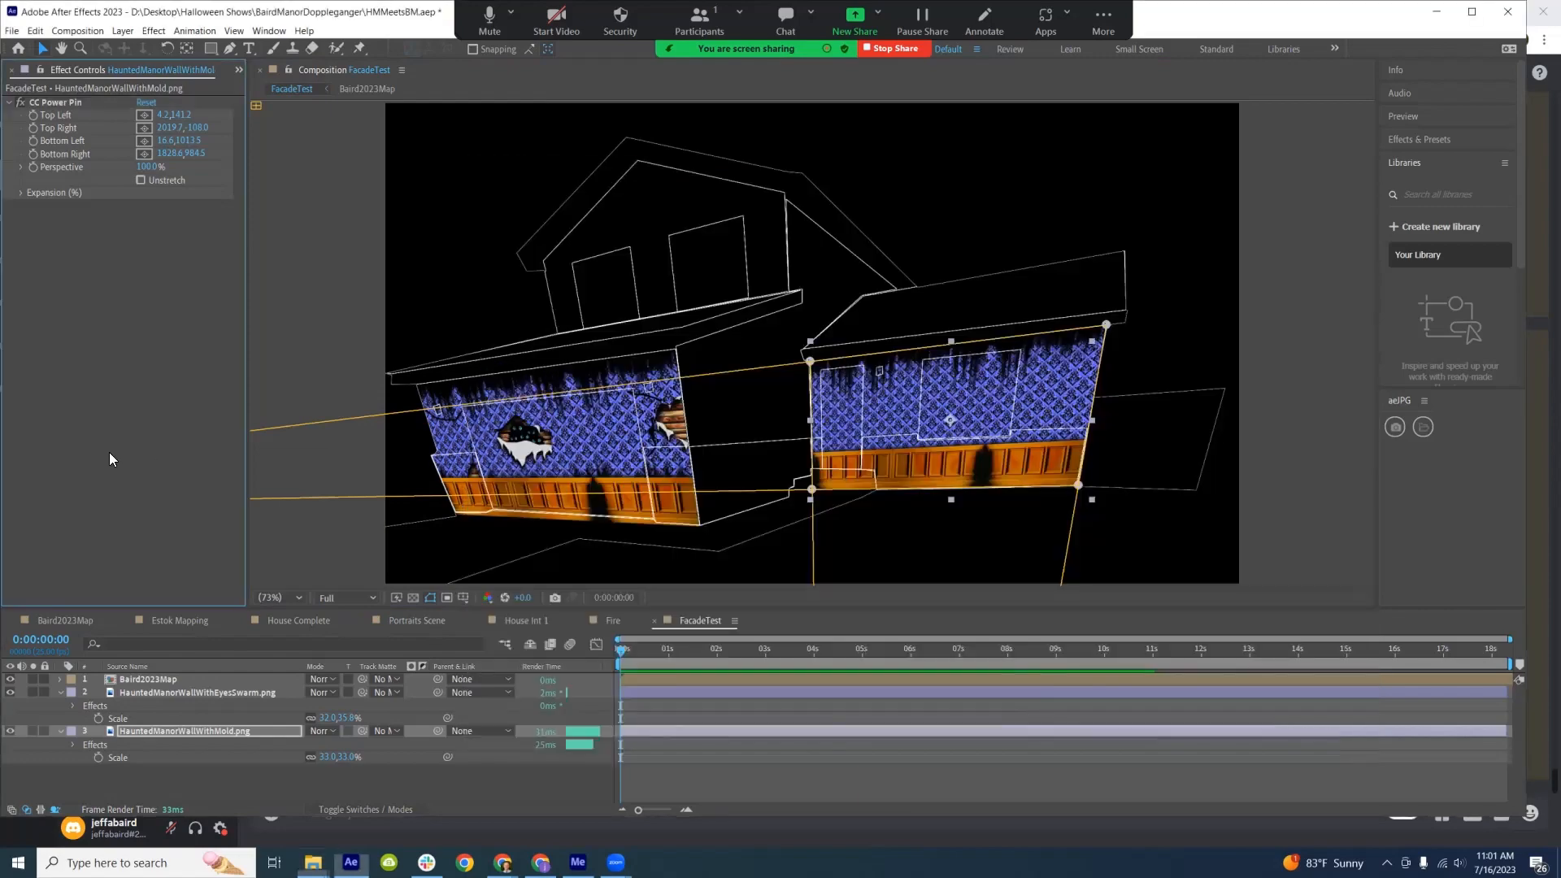
pyautogui.press('s')
pyautogui.moveTo(327, 692); pyautogui.dragTo(268, 692)
pyautogui.moveTo(177, 678); pyautogui.dragTo(183, 712)
# Apply CC Power Pin to the HauntedManorWallPaper layer and stretch its corners to cover the upper gable wall
pyautogui.hotkey('ctrl', 'space')
pyautogui.write('power')
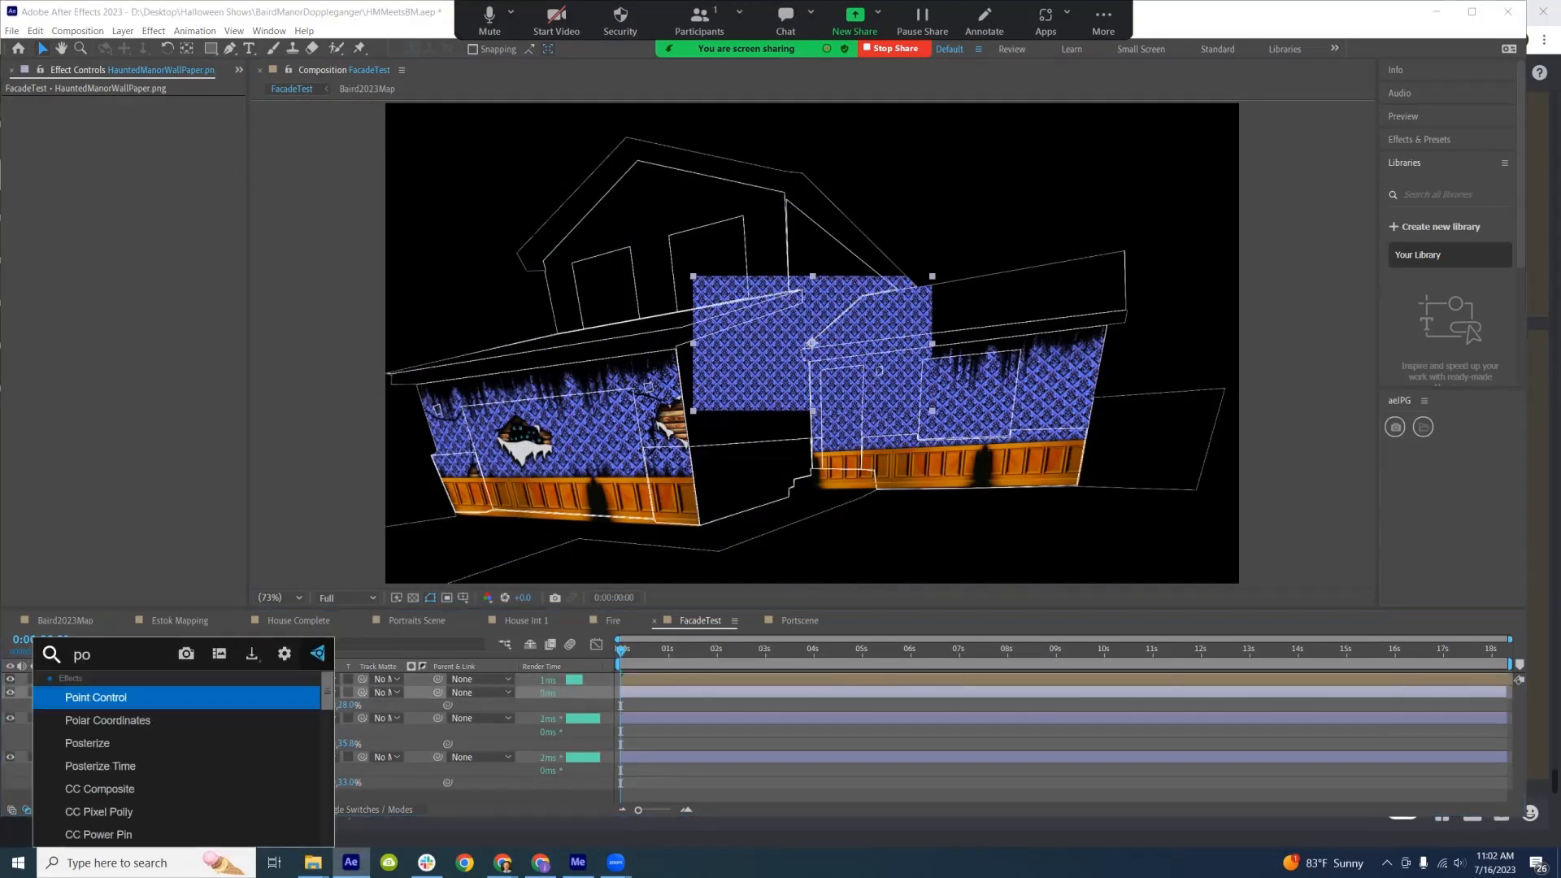
pyautogui.press('Return')
pyautogui.moveTo(693, 411); pyautogui.dragTo(557, 334)
pyautogui.moveTo(789, 310); pyautogui.dragTo(789, 292)
pyautogui.moveTo(788, 176); pyautogui.dragTo(786, 193)
pyautogui.moveTo(549, 176); pyautogui.dragTo(544, 261)
pyautogui.moveTo(635, 235); pyautogui.dragTo(634, 161)
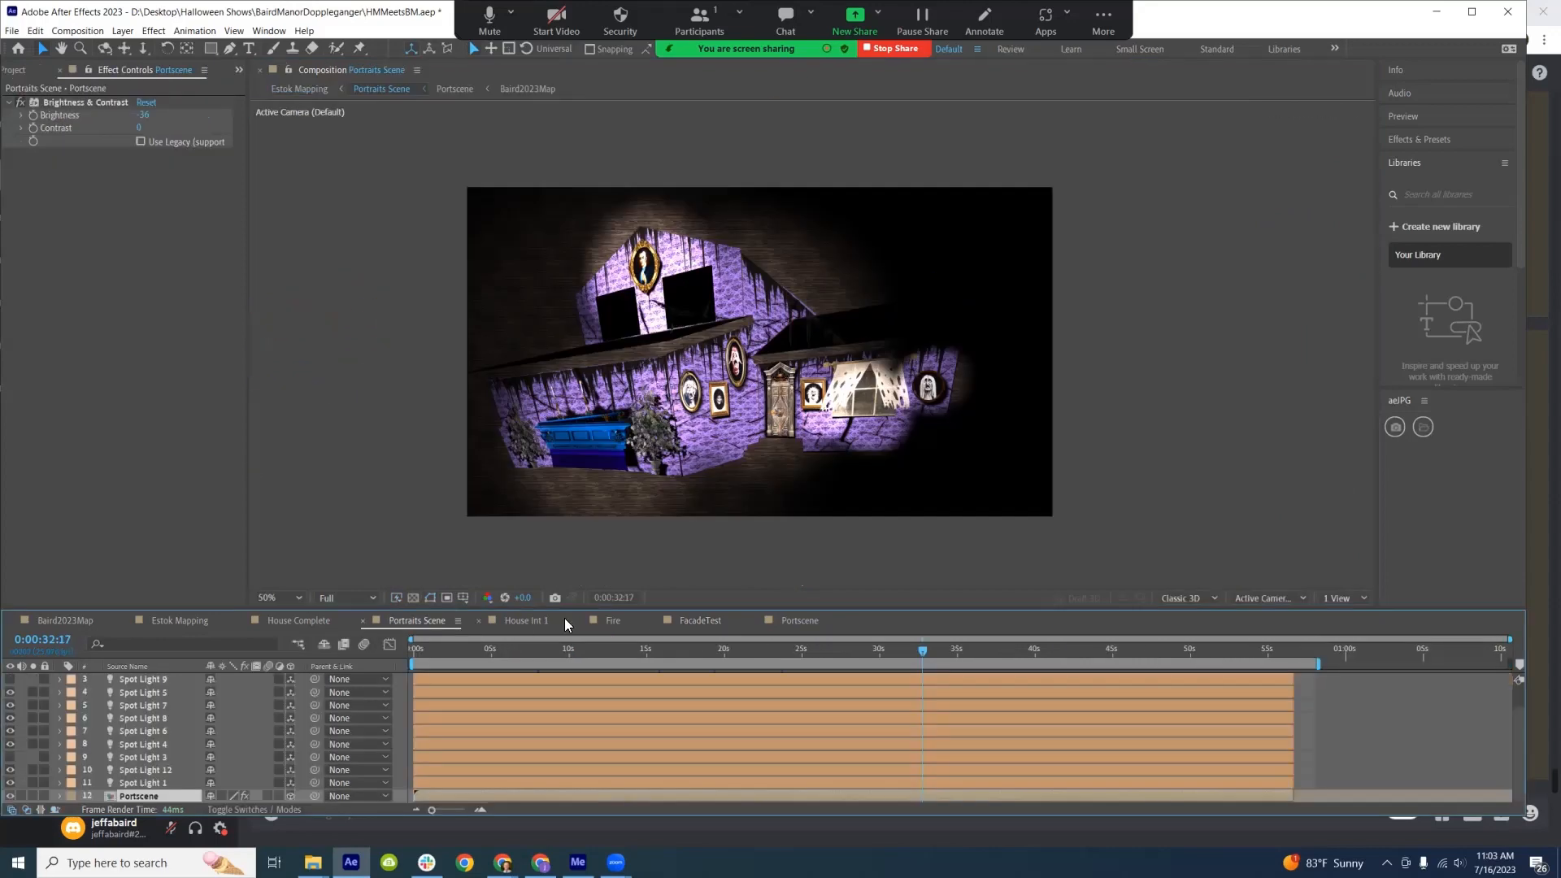
# Check the finished Portscene composition and return to FacadeTest
pyautogui.click(799, 621)
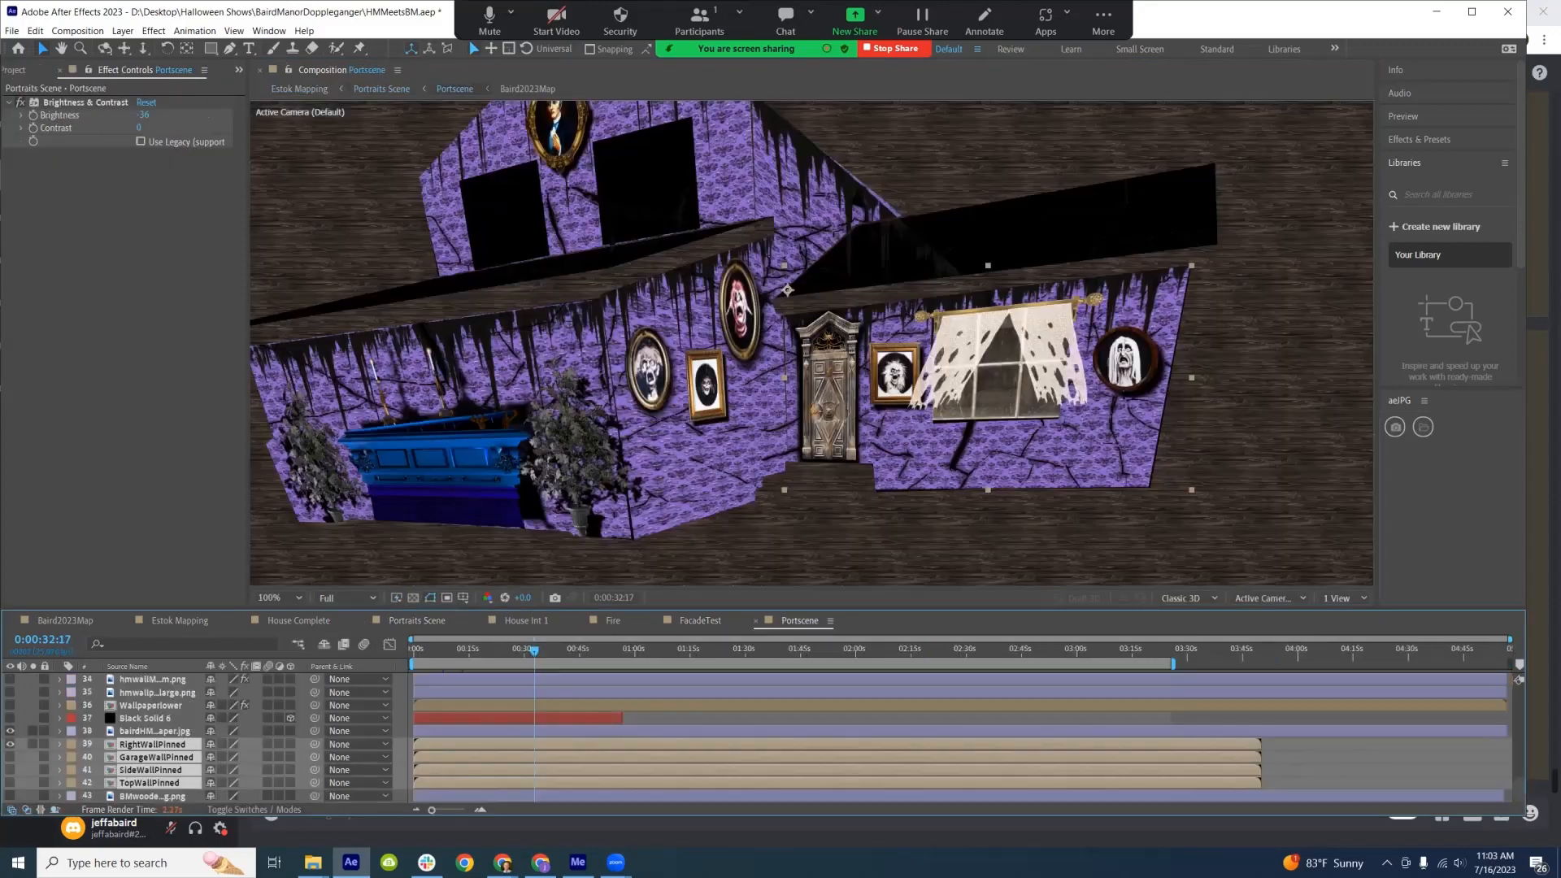
pyautogui.click(700, 621)
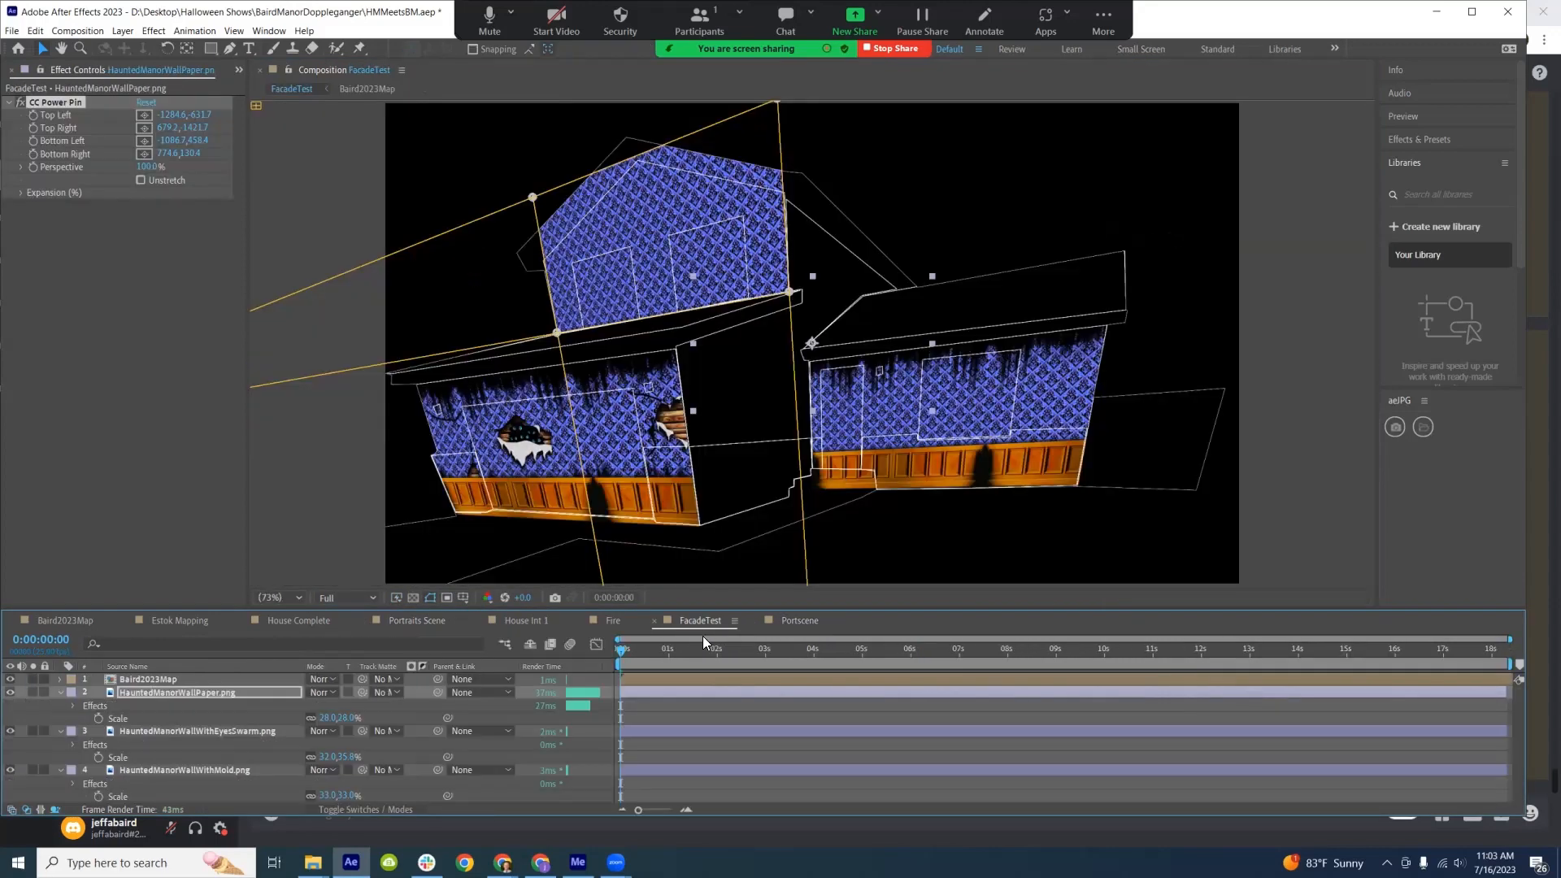
# Duplicate the HauntedManorWallWithMold layer and reset the copy's CC Power Pin effect
pyautogui.click(197, 745)
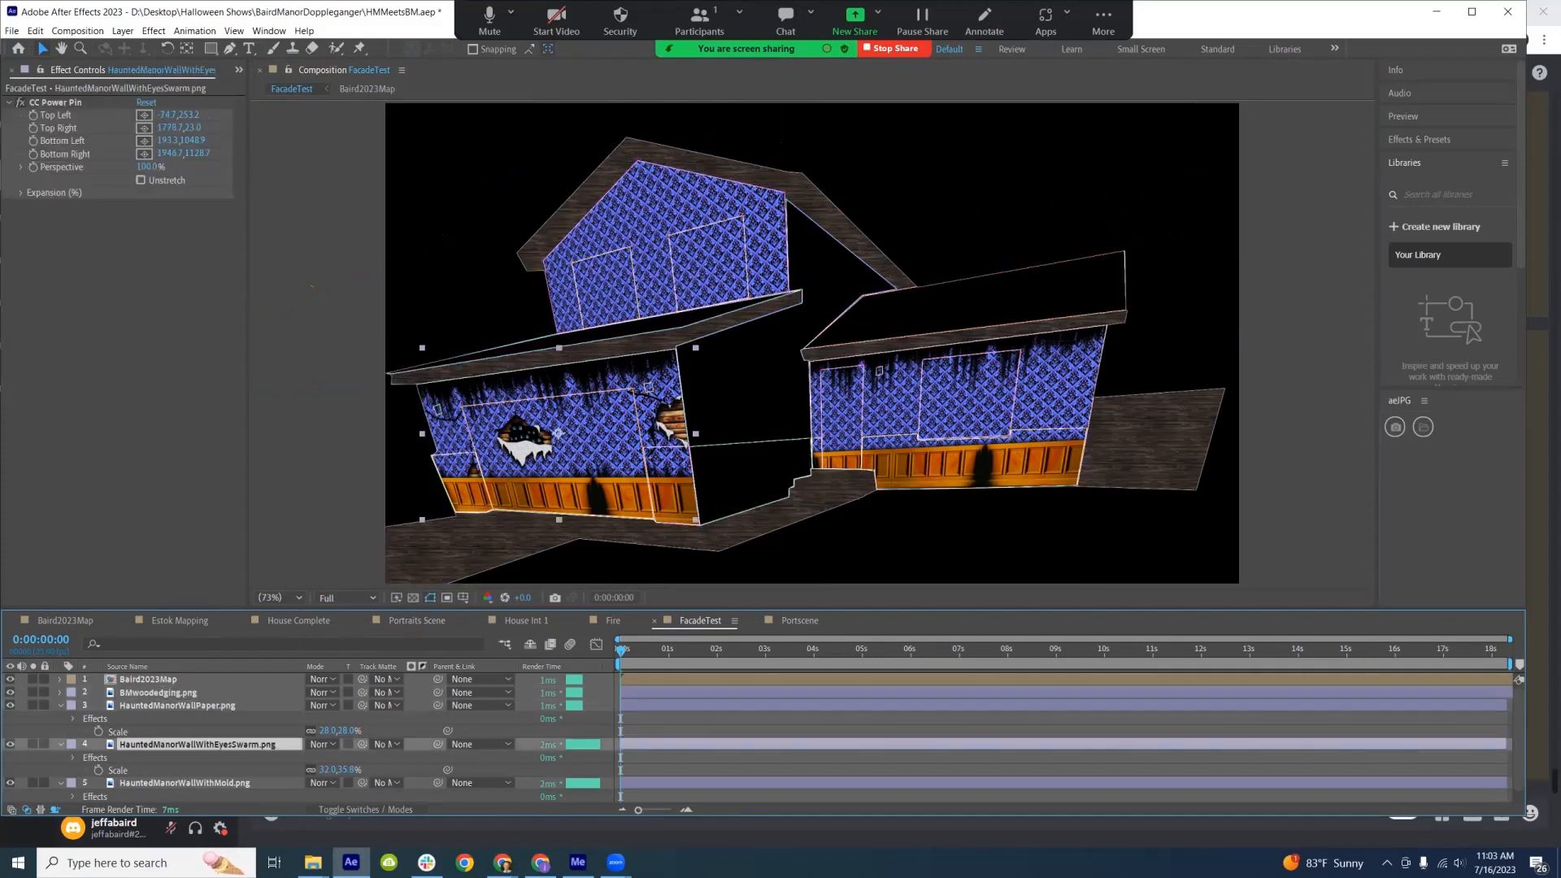
pyautogui.click(185, 783)
pyautogui.hotkey('ctrl', 'd')
pyautogui.click(148, 104)
# Fit the duplicated mold texture's corners to the angled side wall beside the garage and move the copy beneath the original mold layer
pyautogui.moveTo(810, 499); pyautogui.dragTo(703, 524)
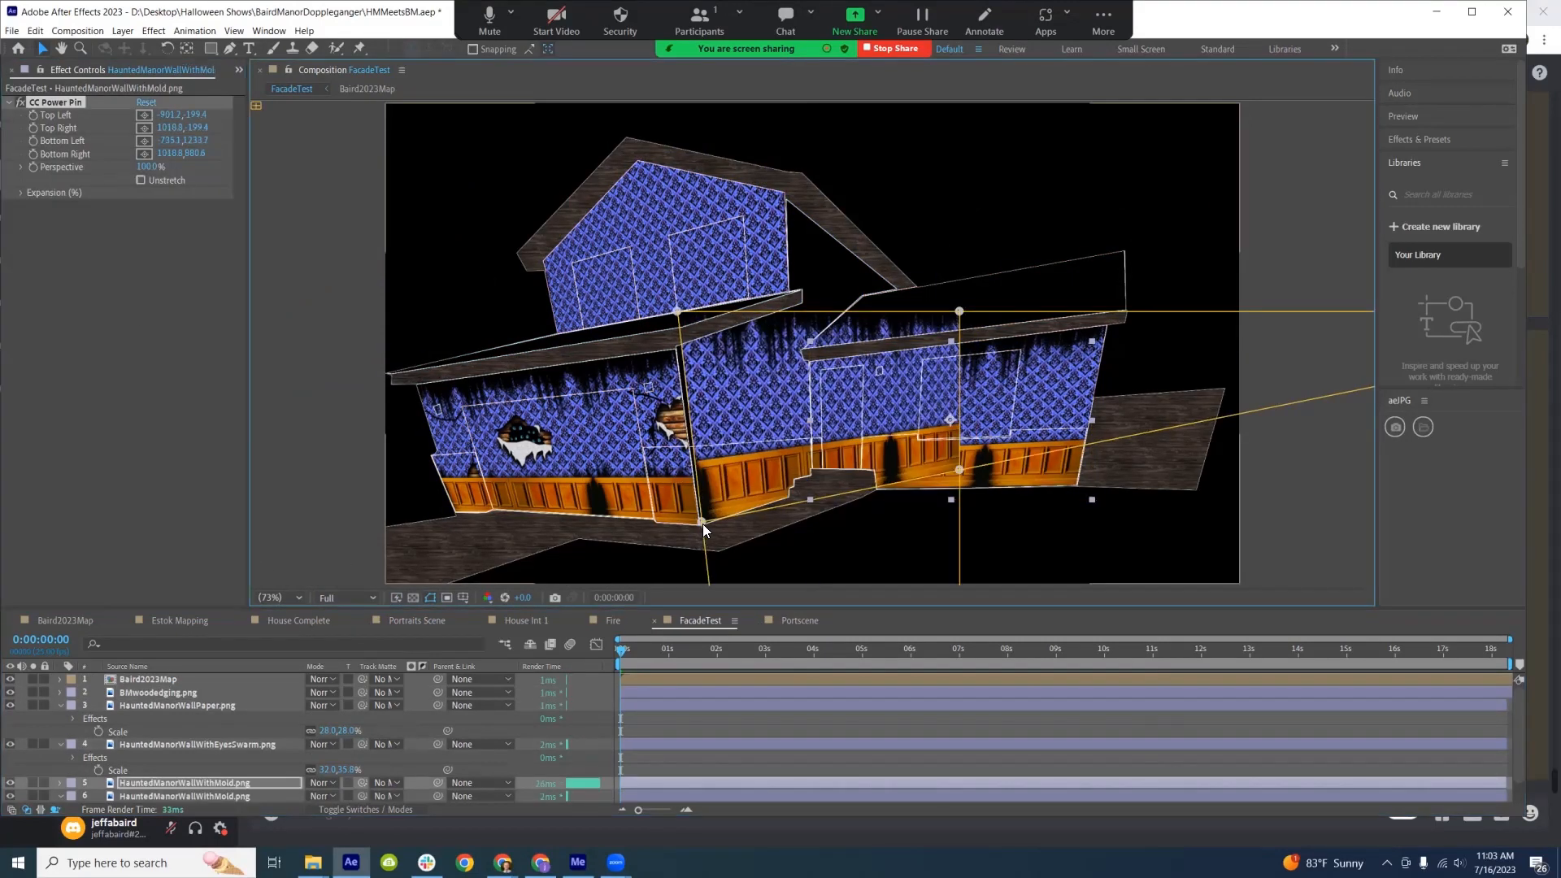
pyautogui.moveTo(677, 311); pyautogui.dragTo(674, 346)
pyautogui.moveTo(960, 470); pyautogui.dragTo(850, 472)
pyautogui.moveTo(959, 311); pyautogui.dragTo(865, 343)
pyautogui.moveTo(851, 469); pyautogui.dragTo(865, 478)
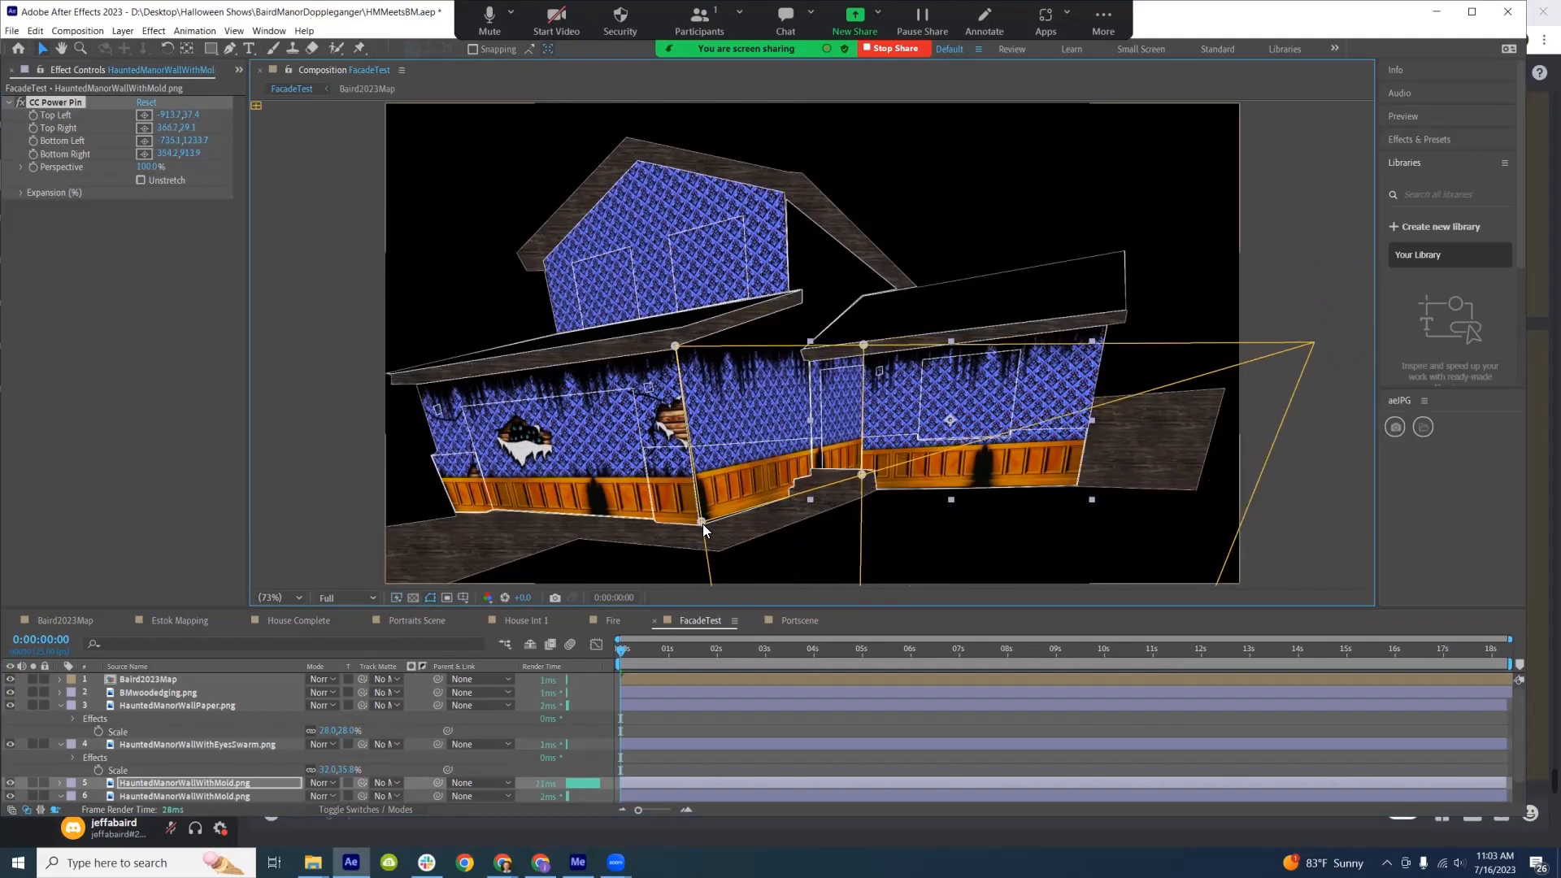
pyautogui.moveTo(702, 522); pyautogui.dragTo(702, 528)
pyautogui.scroll(-1, 191, 772)
pyautogui.moveTo(185, 757); pyautogui.dragTo(187, 800)
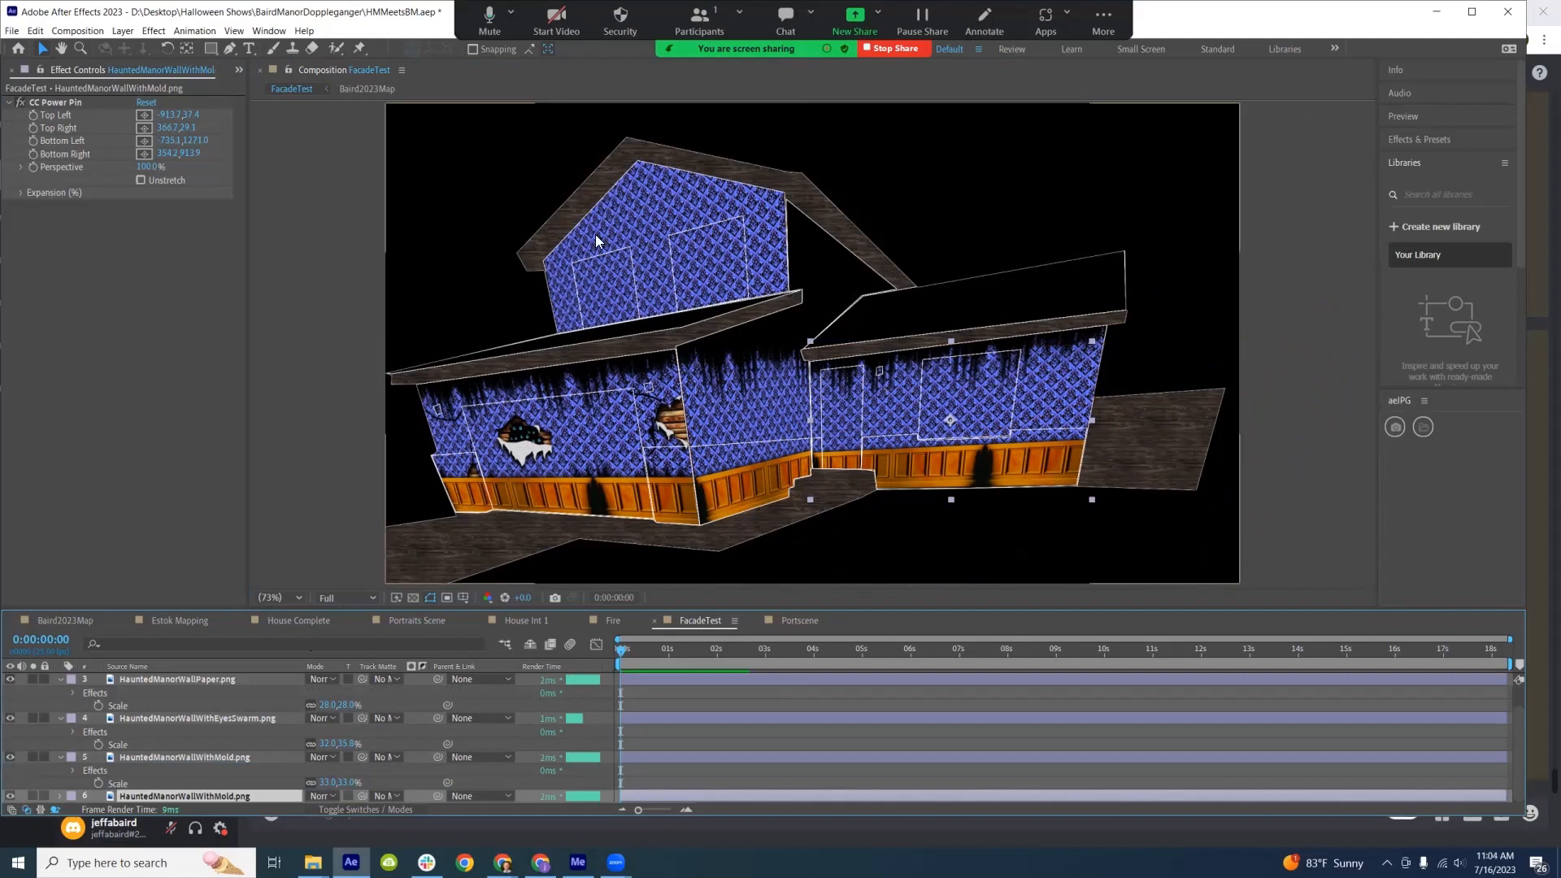
# Switch to File Explorer, go to the Wall Add Ons folder inside Walls (New), and add blackmold.png to the FacadeTest composition
pyautogui.hotkey('alt', 'Tab')
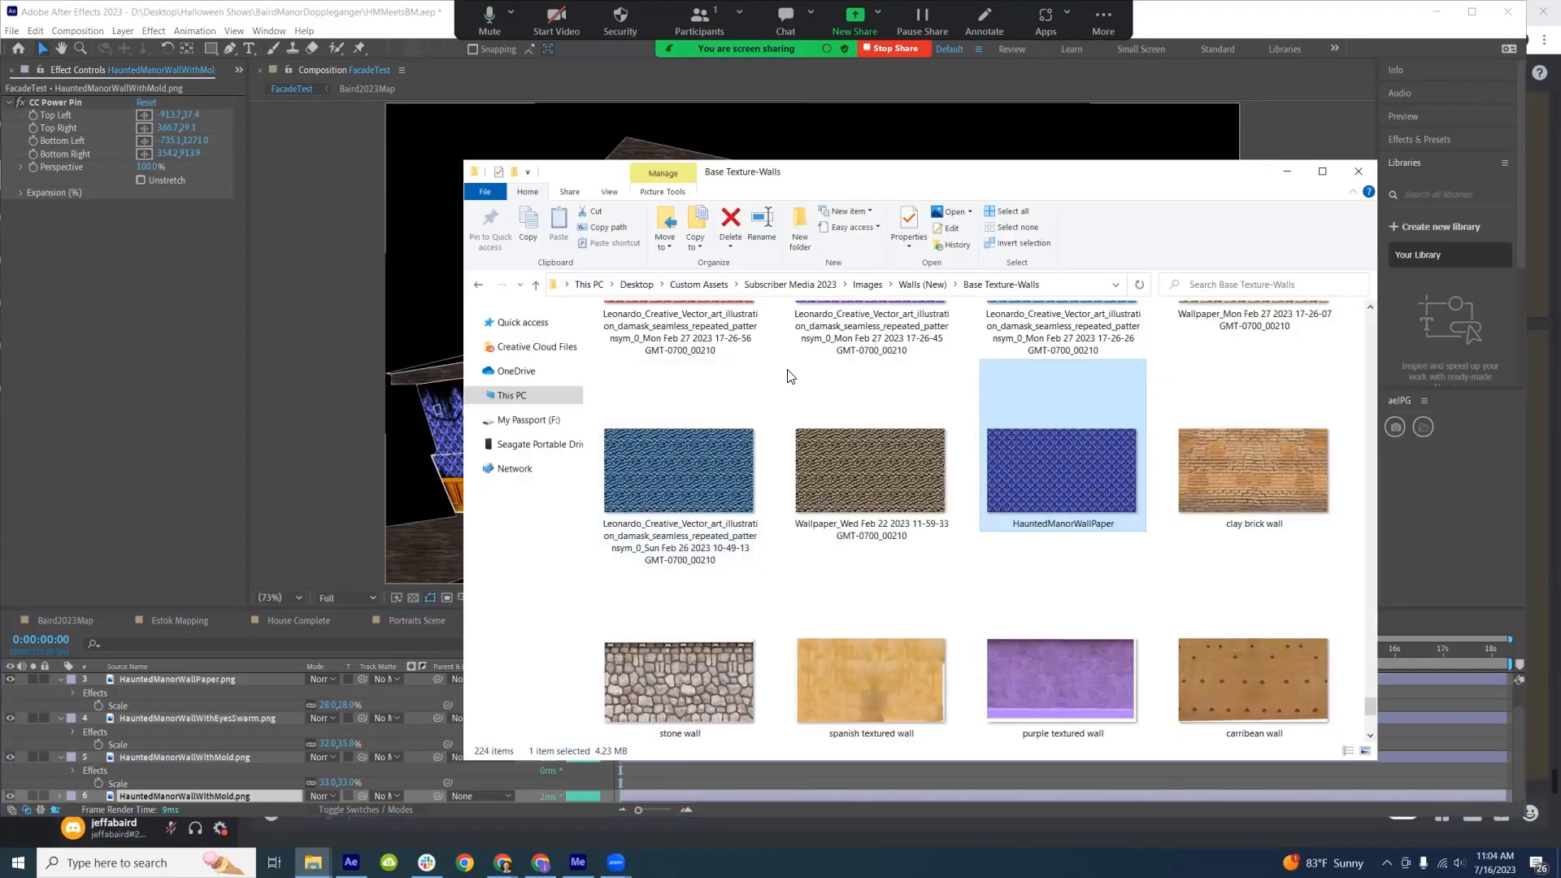
pyautogui.click(867, 285)
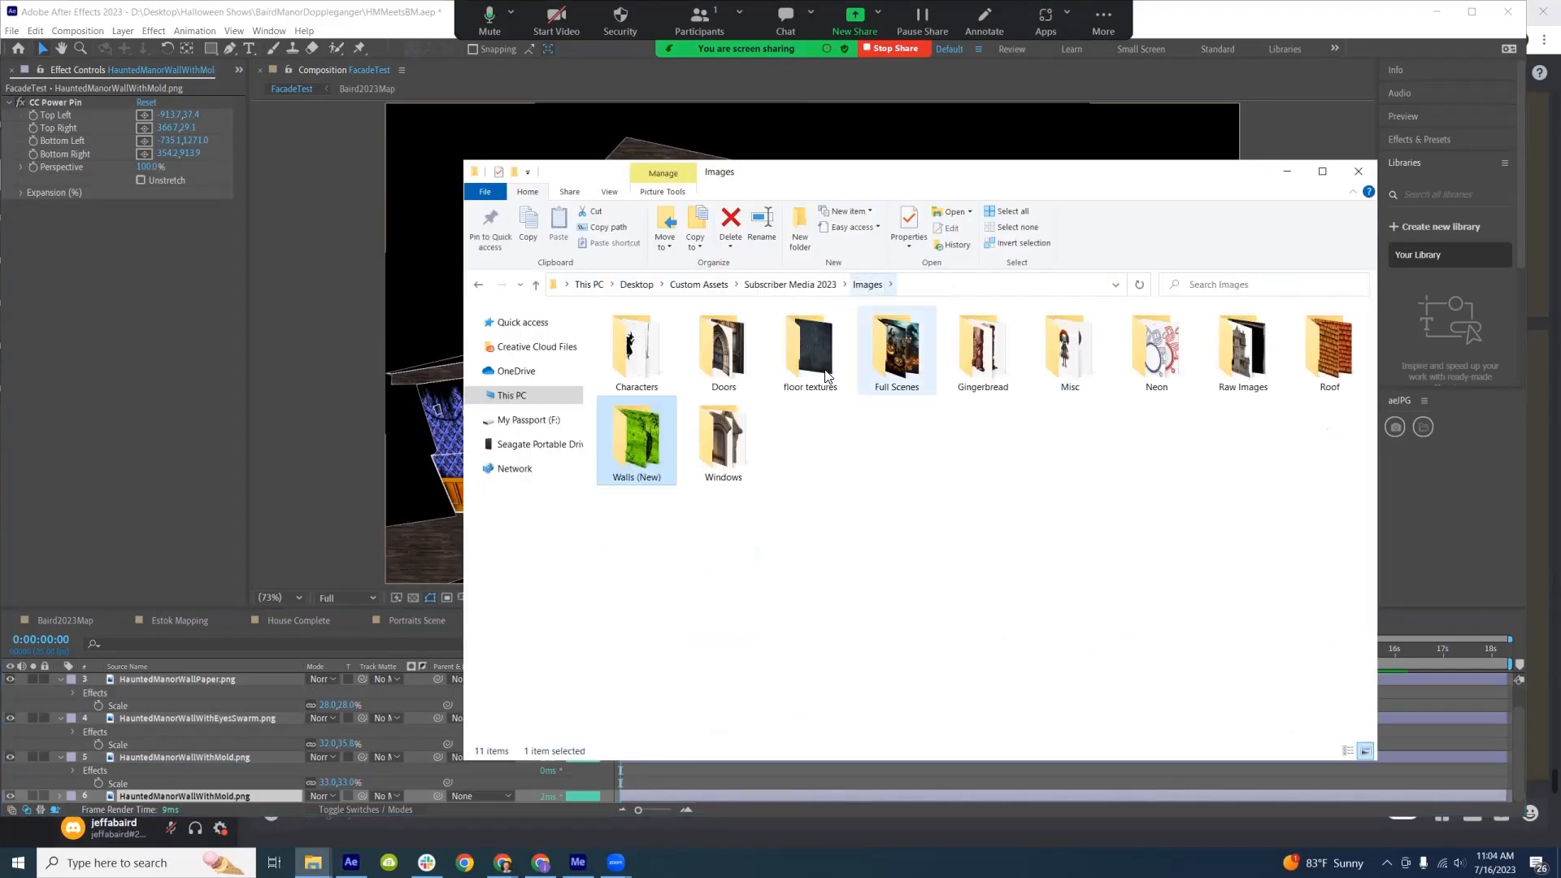
pyautogui.doubleClick(652, 469)
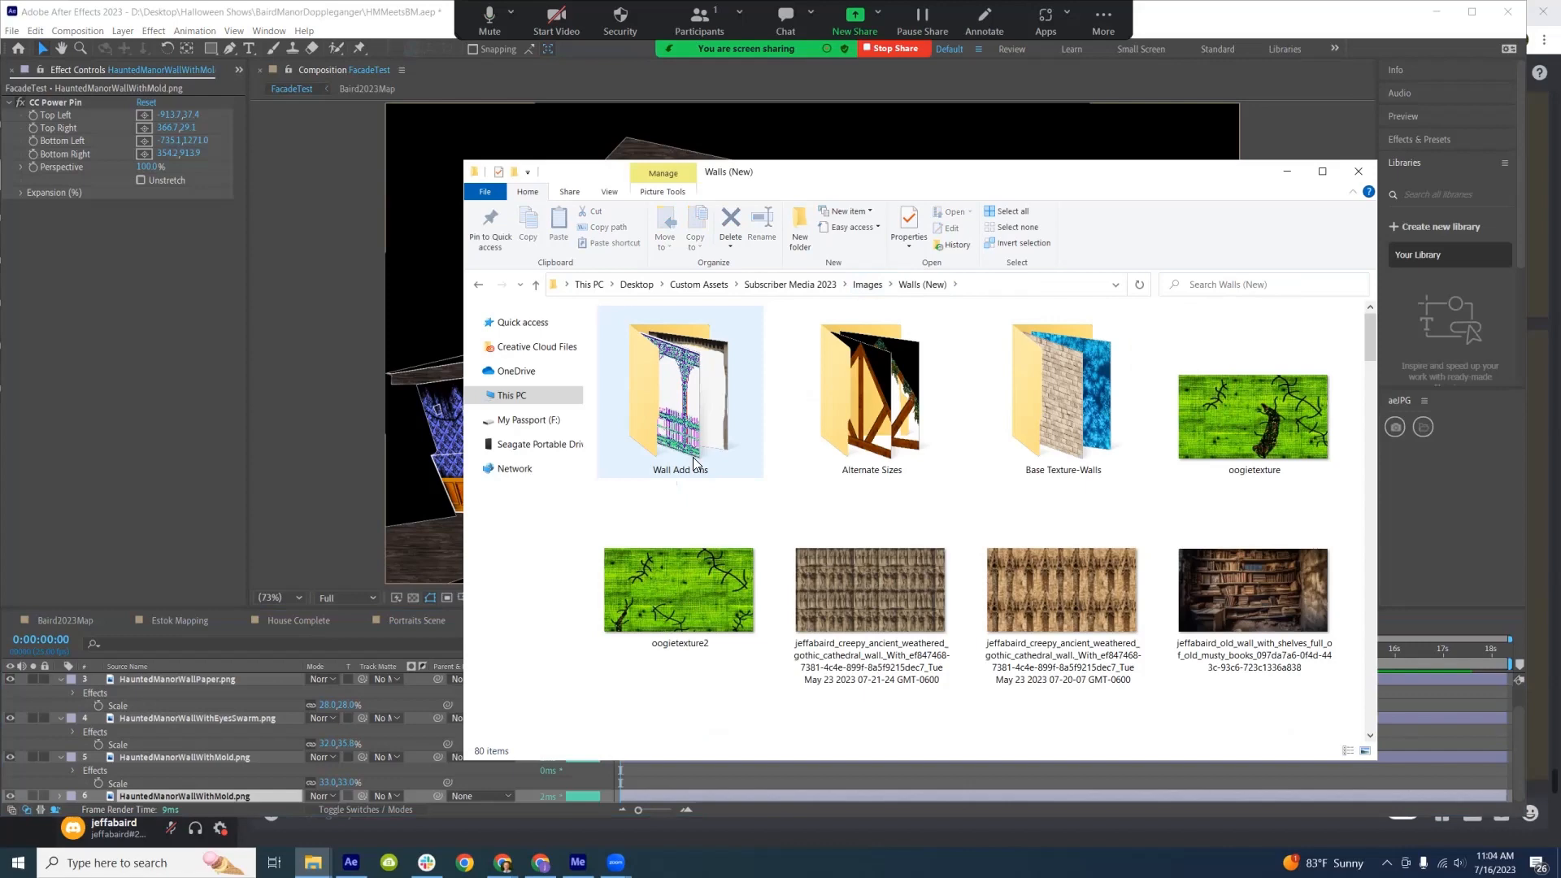
pyautogui.doubleClick(672, 438)
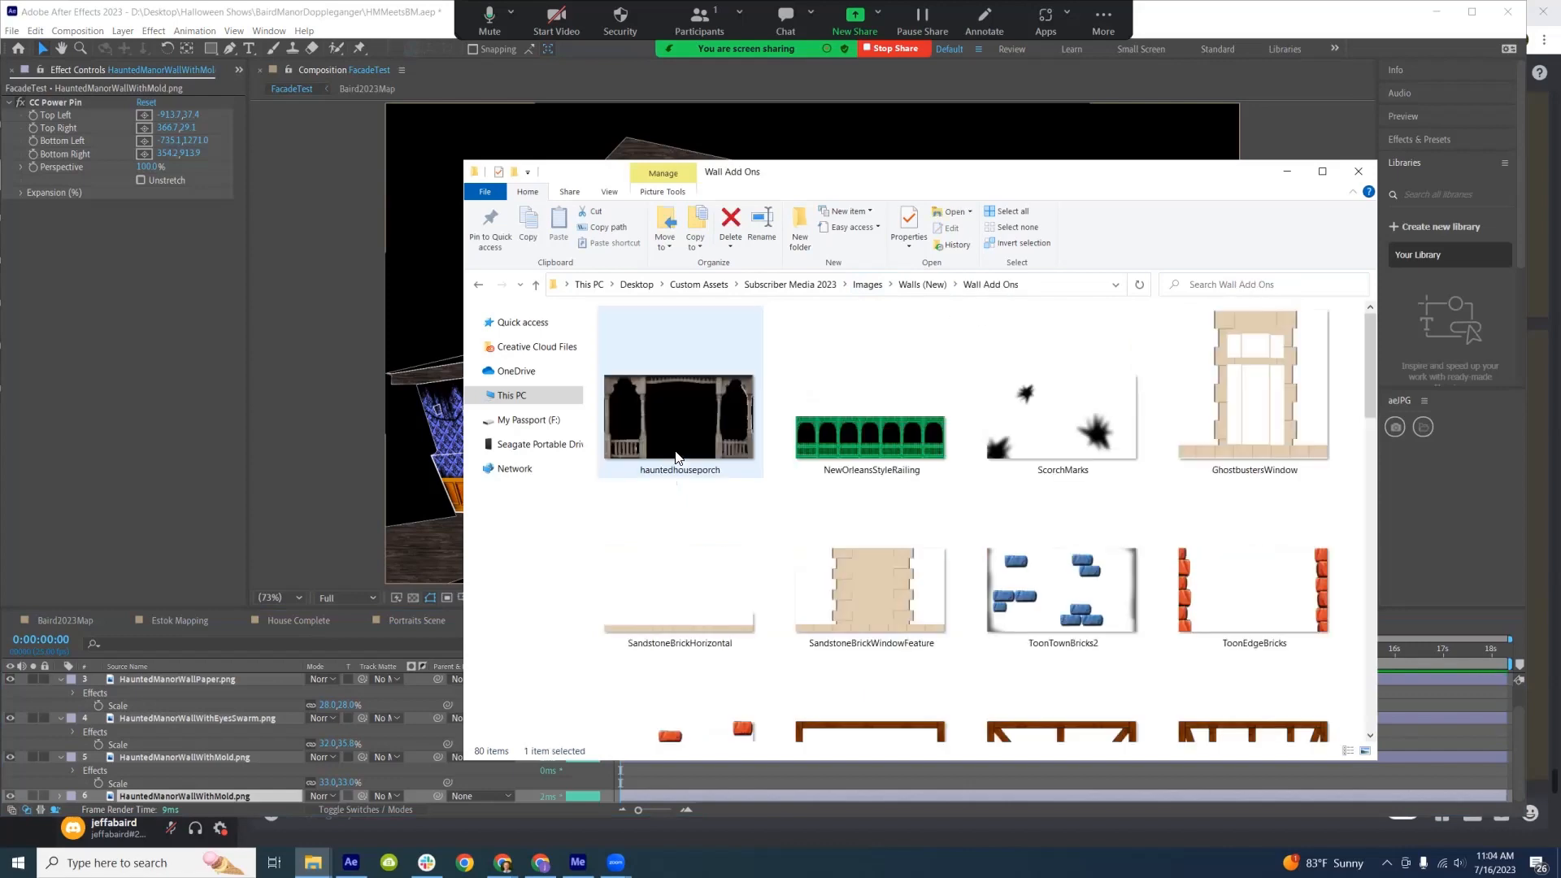
pyautogui.scroll(-1, 844, 512)
pyautogui.scroll(-5, 844, 513)
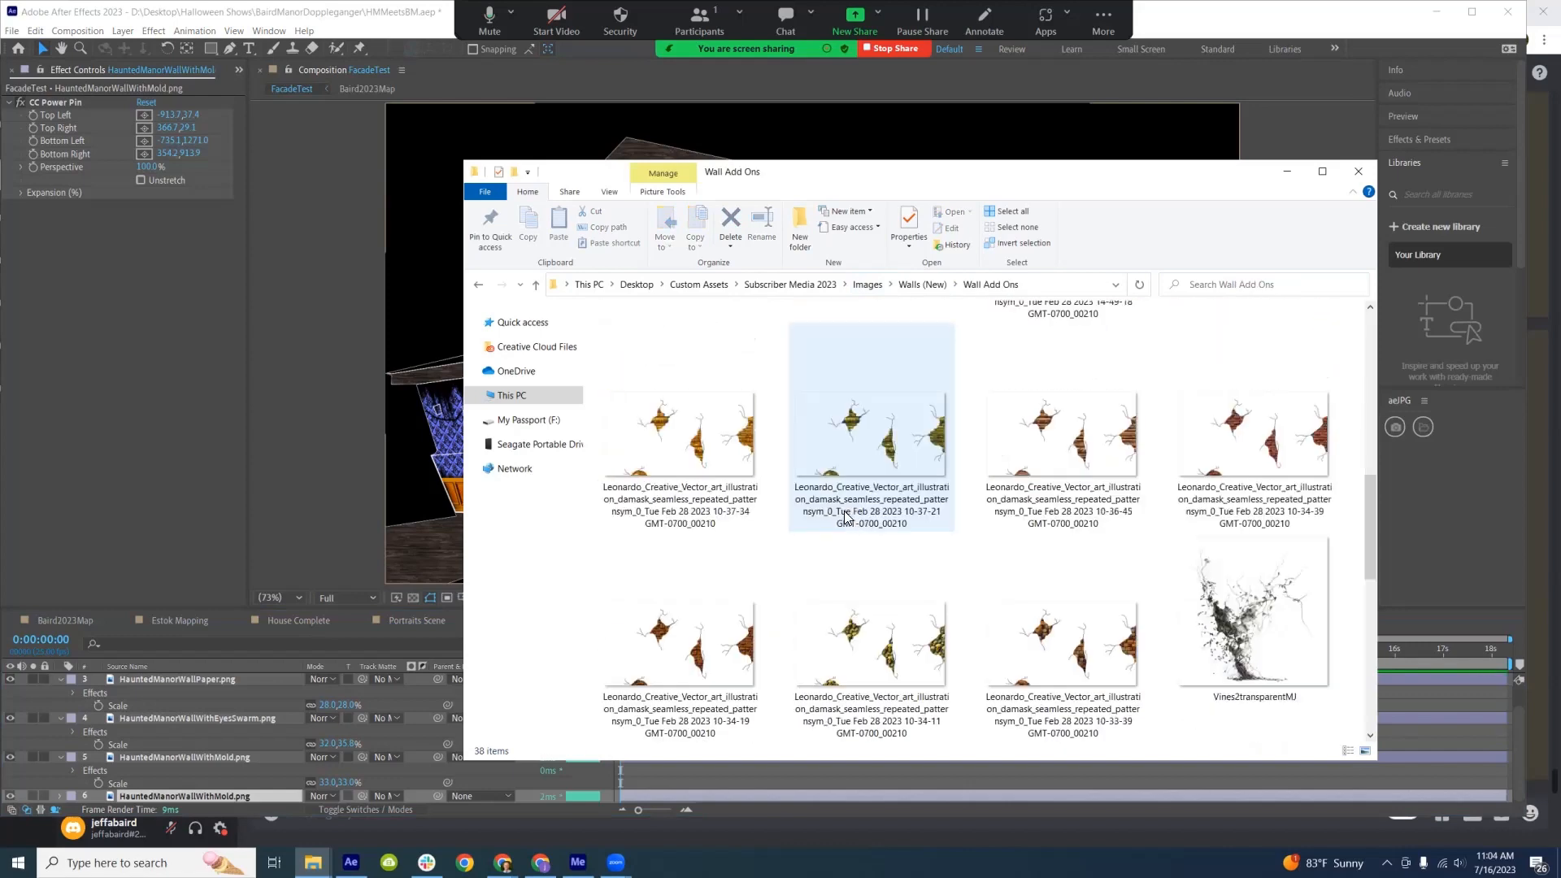
pyautogui.scroll(-3, 846, 516)
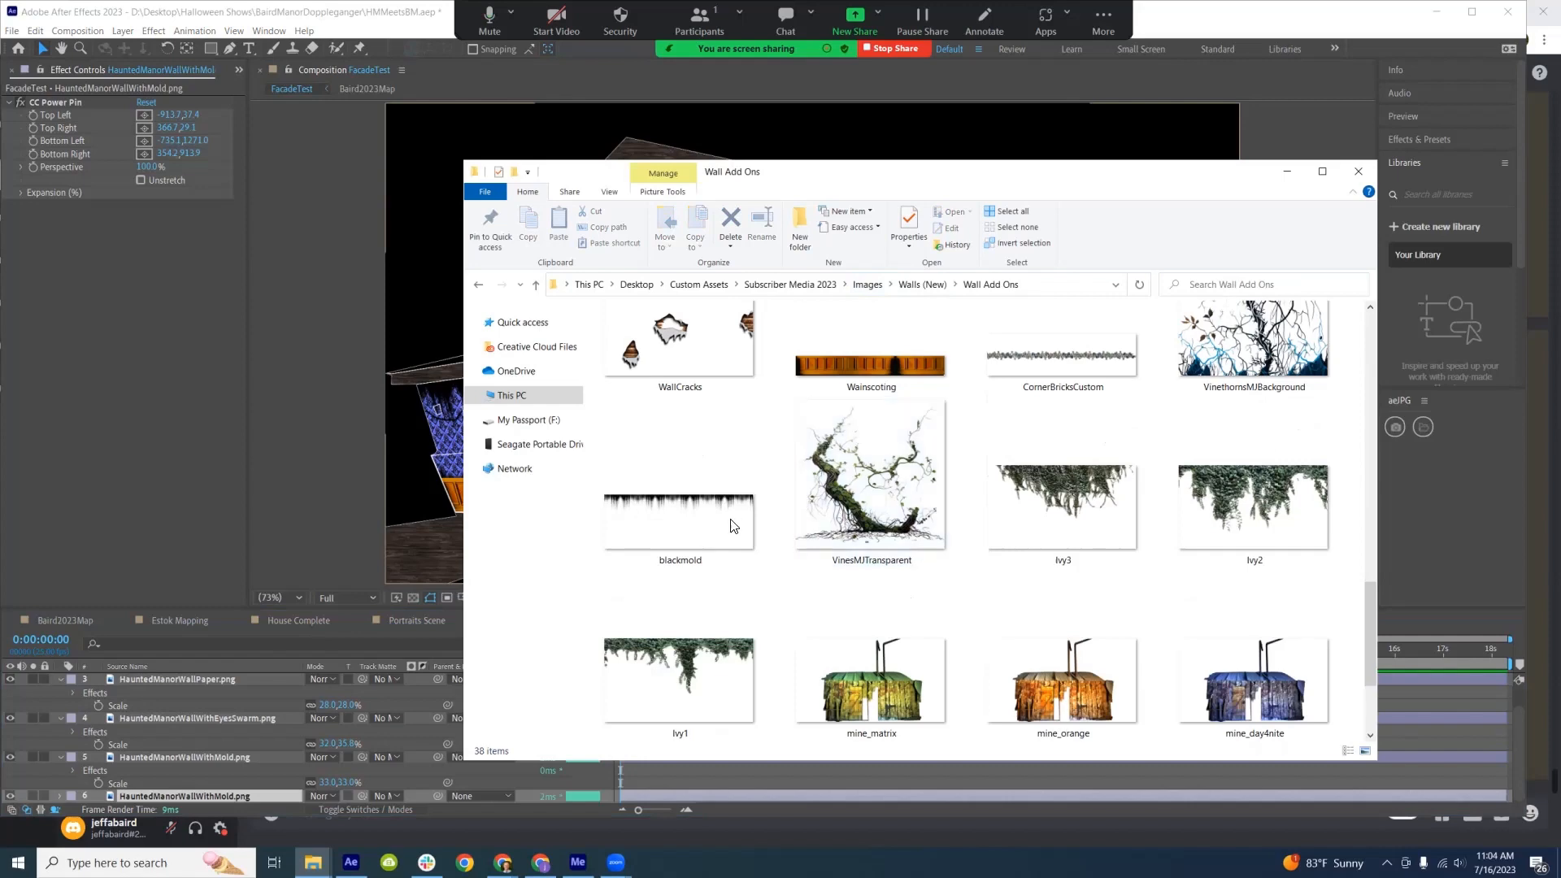
pyautogui.hotkey('alt', 'Tab')
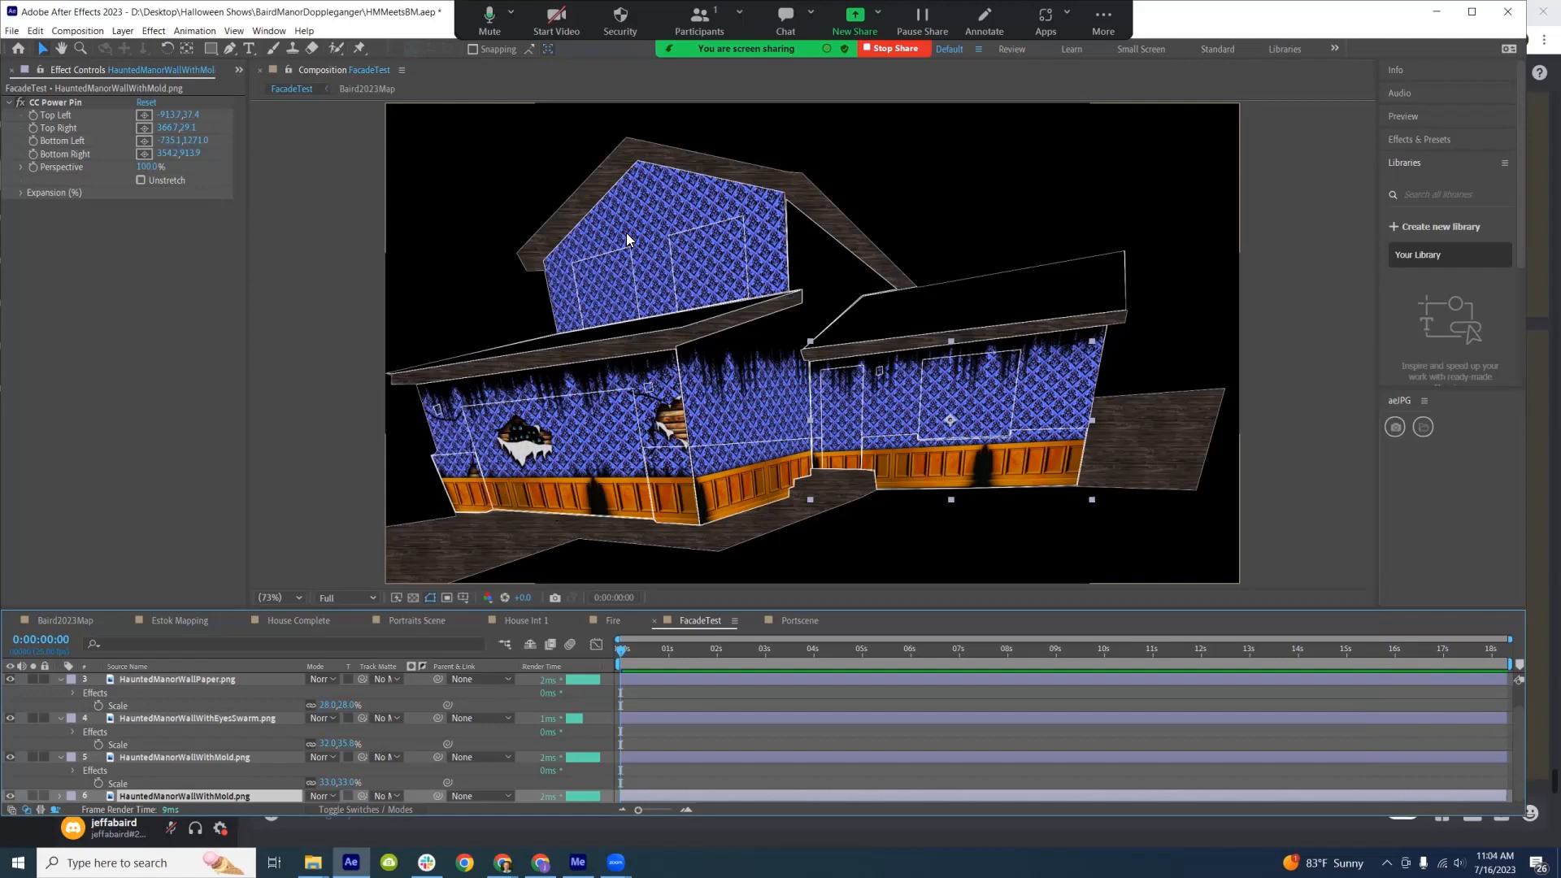
pyautogui.hotkey('alt', 'Tab')
pyautogui.moveTo(680, 480); pyautogui.dragTo(203, 732)
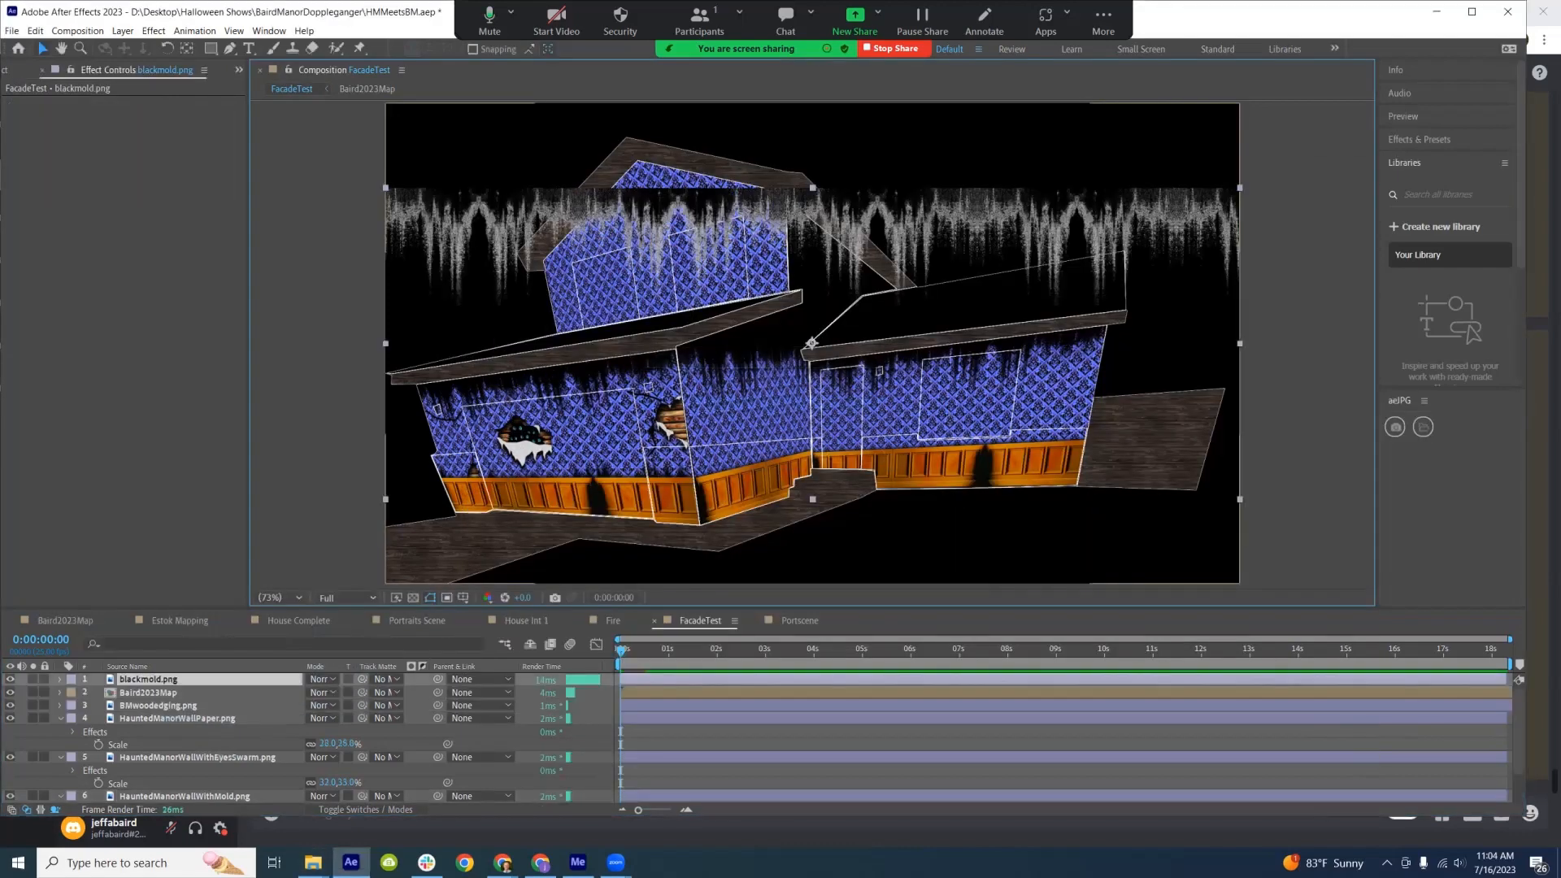
# Position blackmold.png under the upper gable's peak as a tilted 3D layer, stacked beneath Baird2023Map and BMwoodedging.png
pyautogui.moveTo(155, 680); pyautogui.dragTo(157, 699)
pyautogui.moveTo(675, 213); pyautogui.dragTo(483, 184)
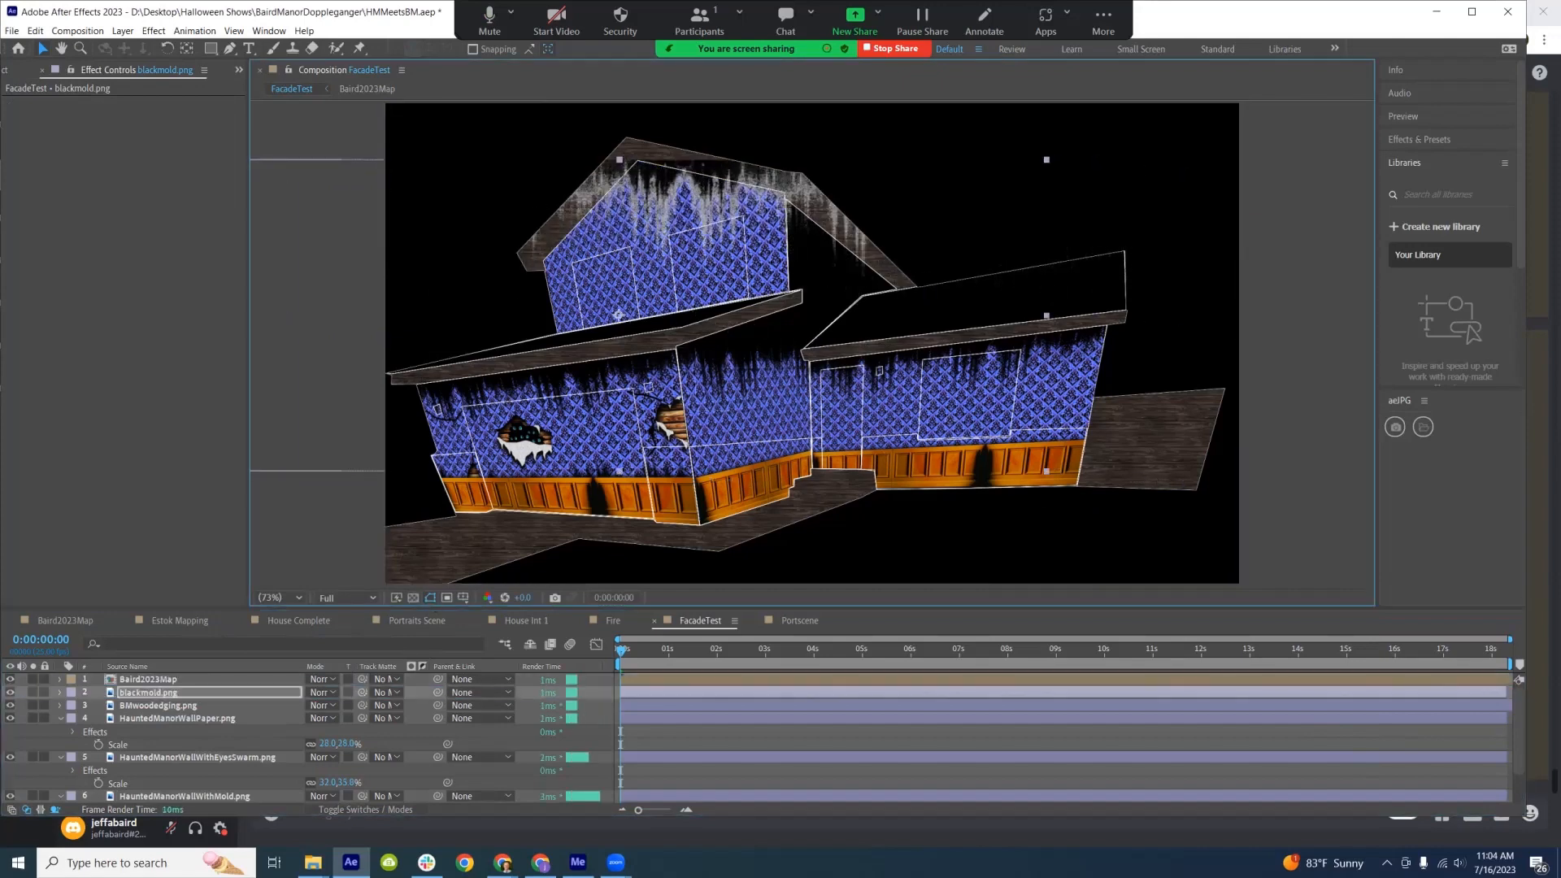
pyautogui.click(366, 810)
pyautogui.click(391, 693)
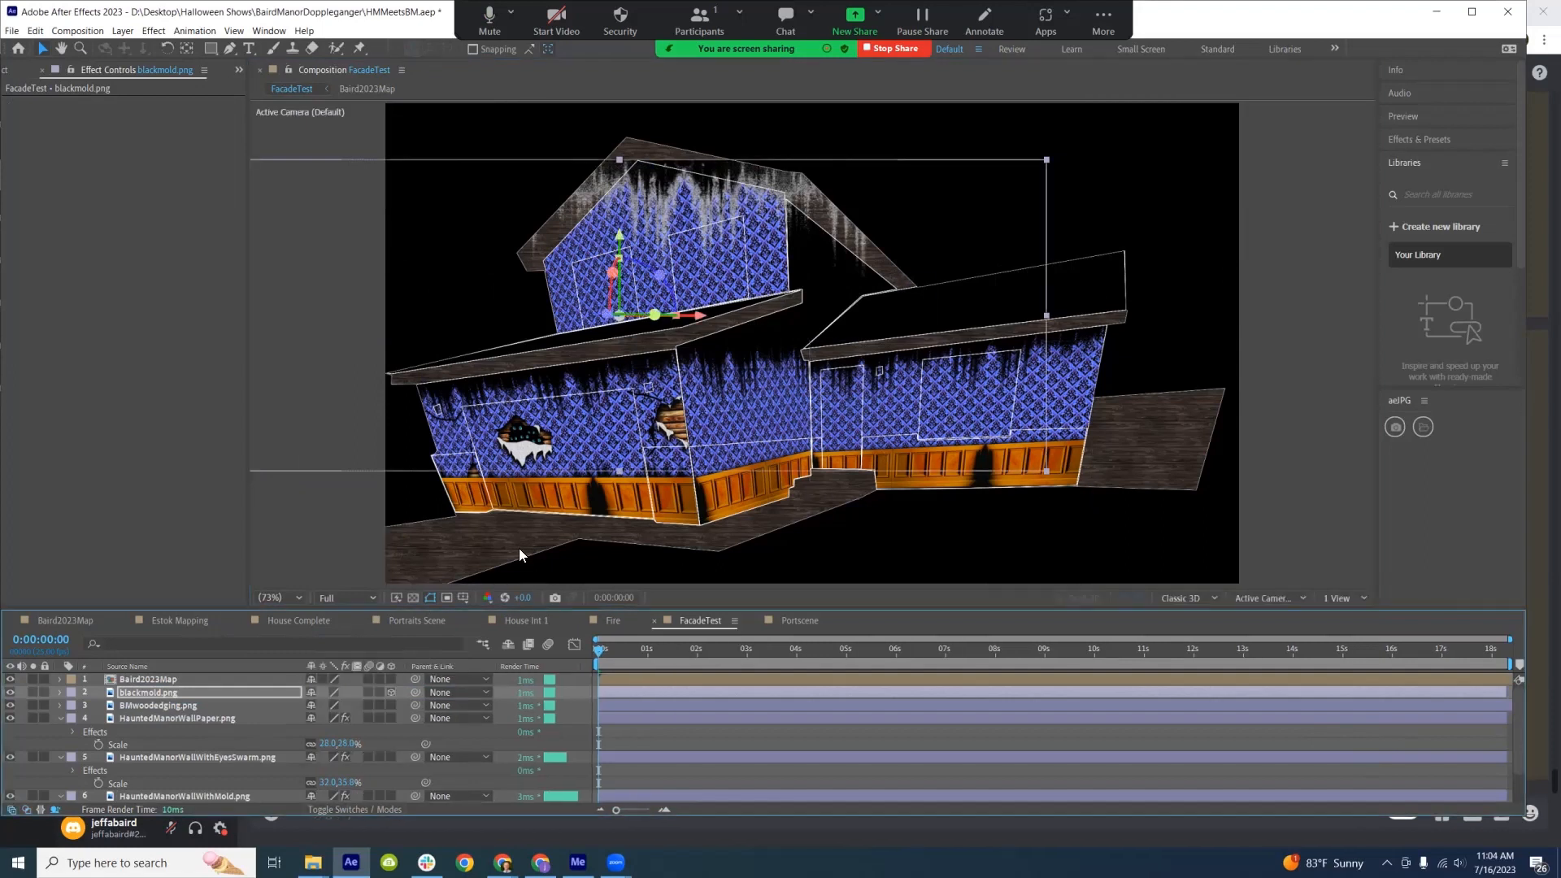
pyautogui.moveTo(663, 315); pyautogui.dragTo(649, 269)
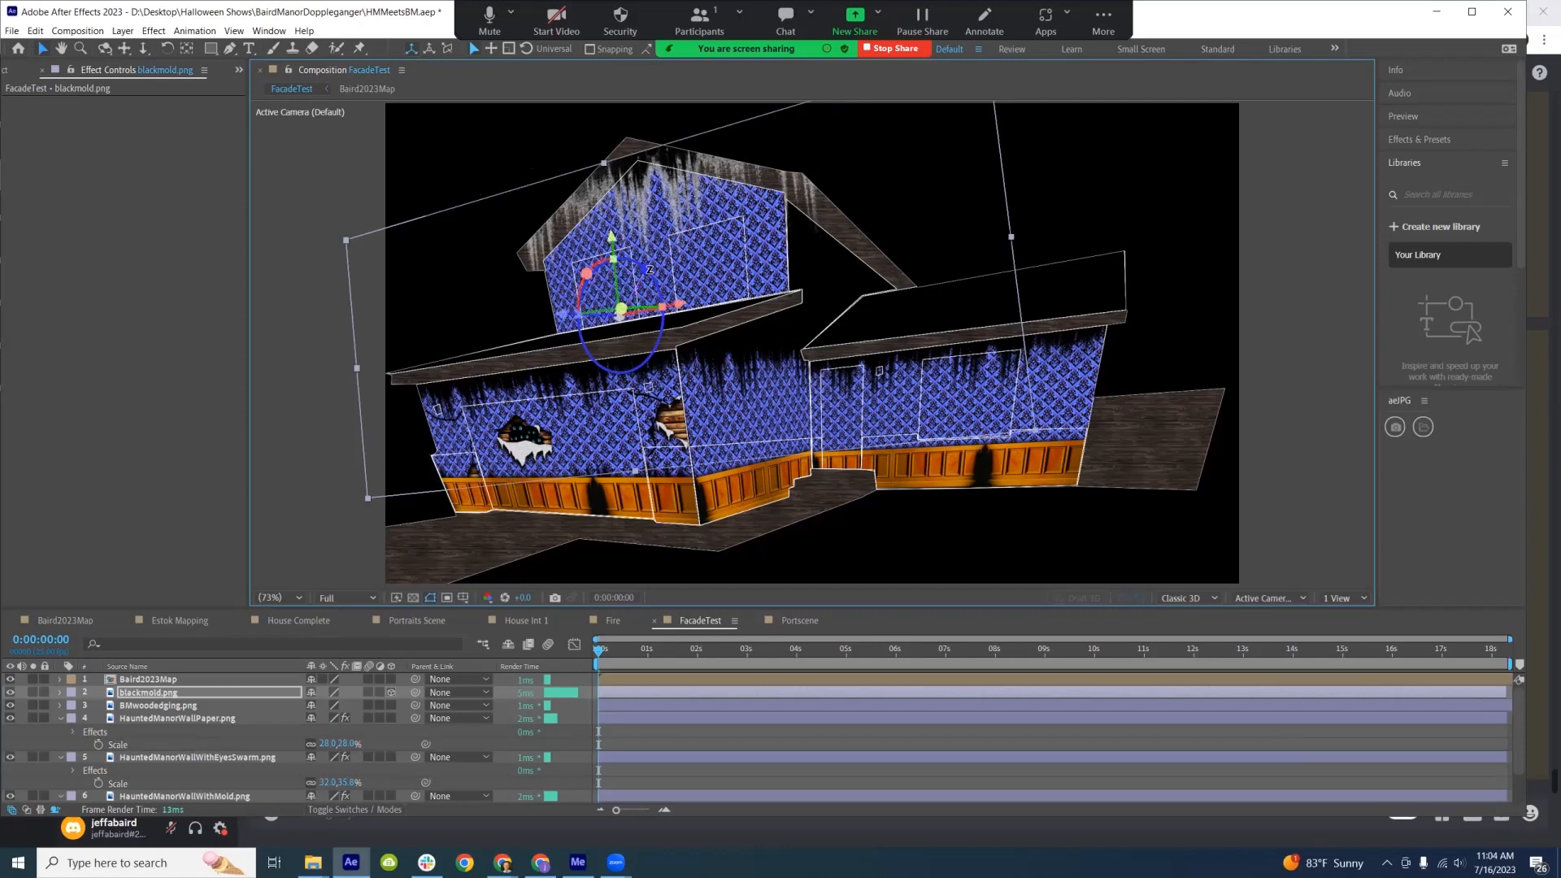
pyautogui.hotkey('ctrl', '[')
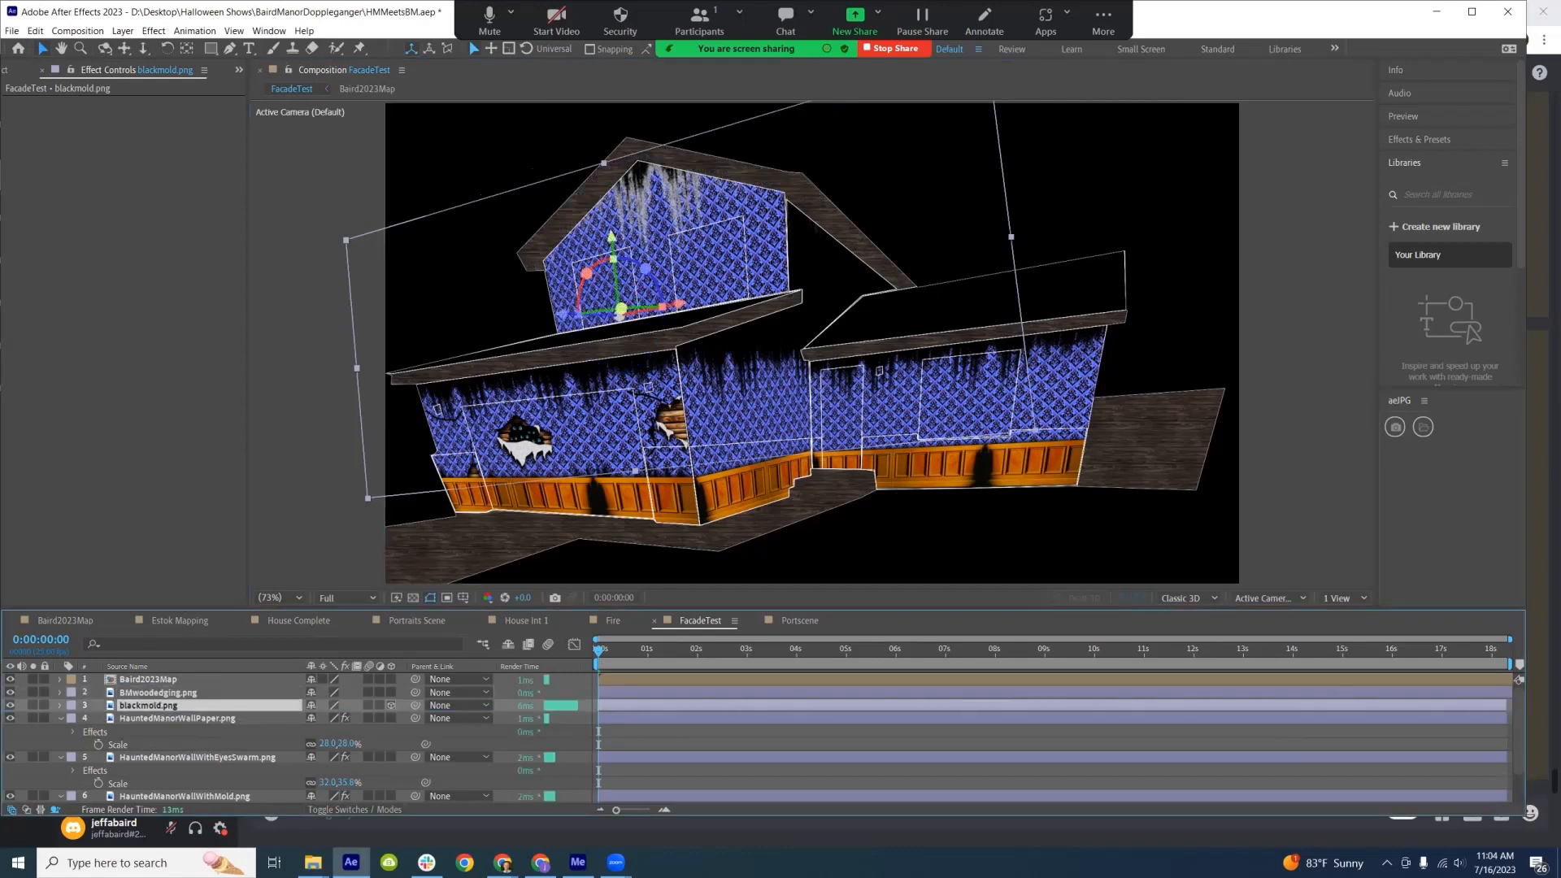
# Apply Brightness & Contrast to the blackmold.png layer and lower its brightness so the grey drips turn black
pyautogui.hotkey('ctrl', 'space')
pyautogui.write('brigh')
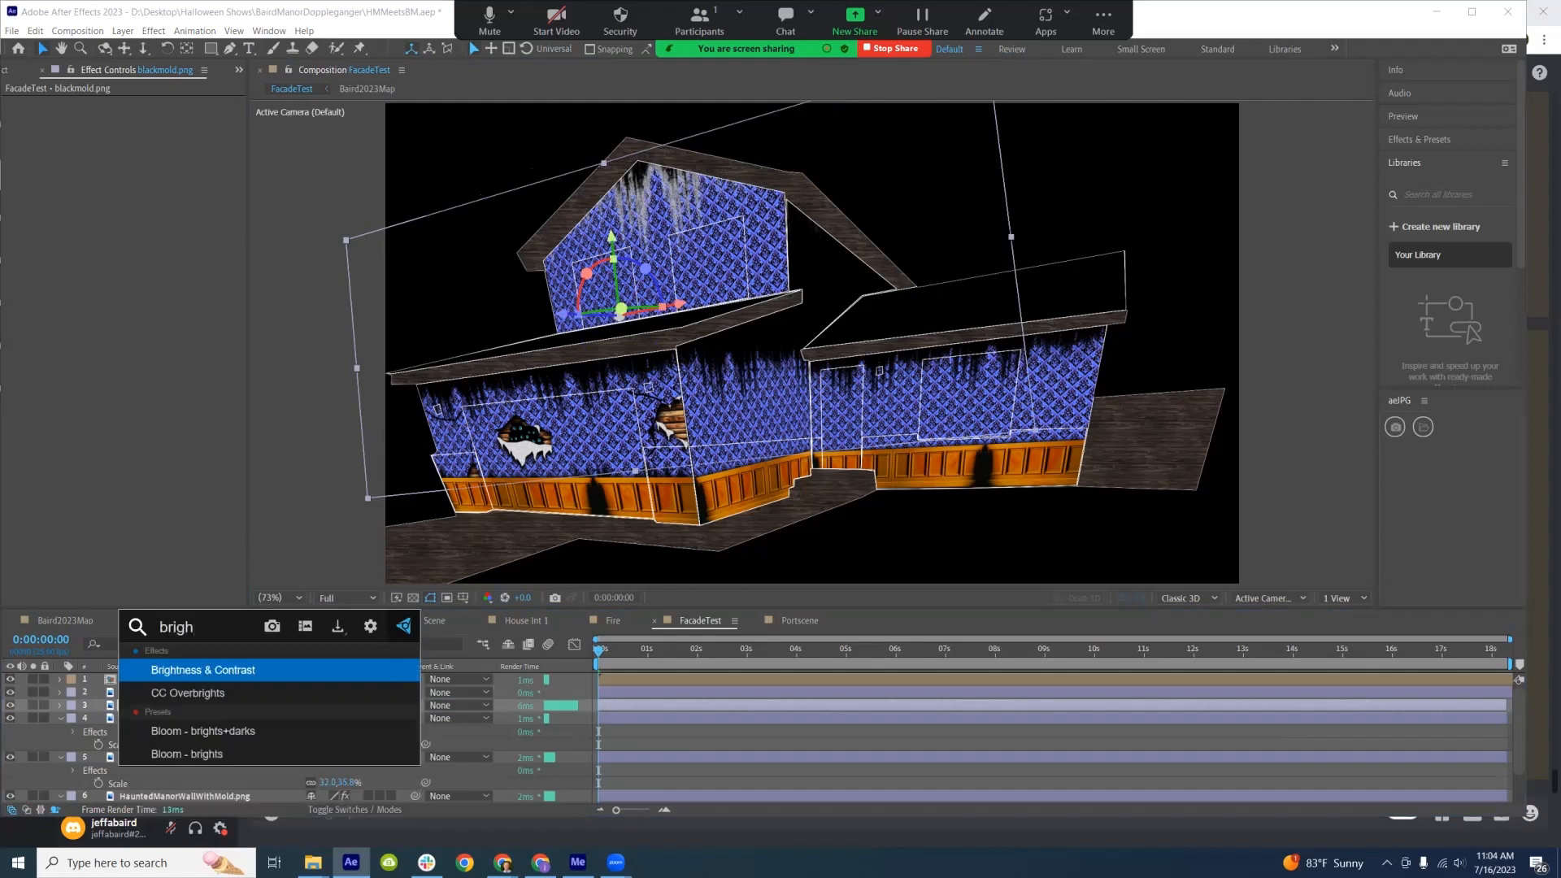
pyautogui.press('Return')
pyautogui.click(48, 111)
pyautogui.click(85, 104)
pyautogui.moveTo(139, 115); pyautogui.dragTo(287, 125)
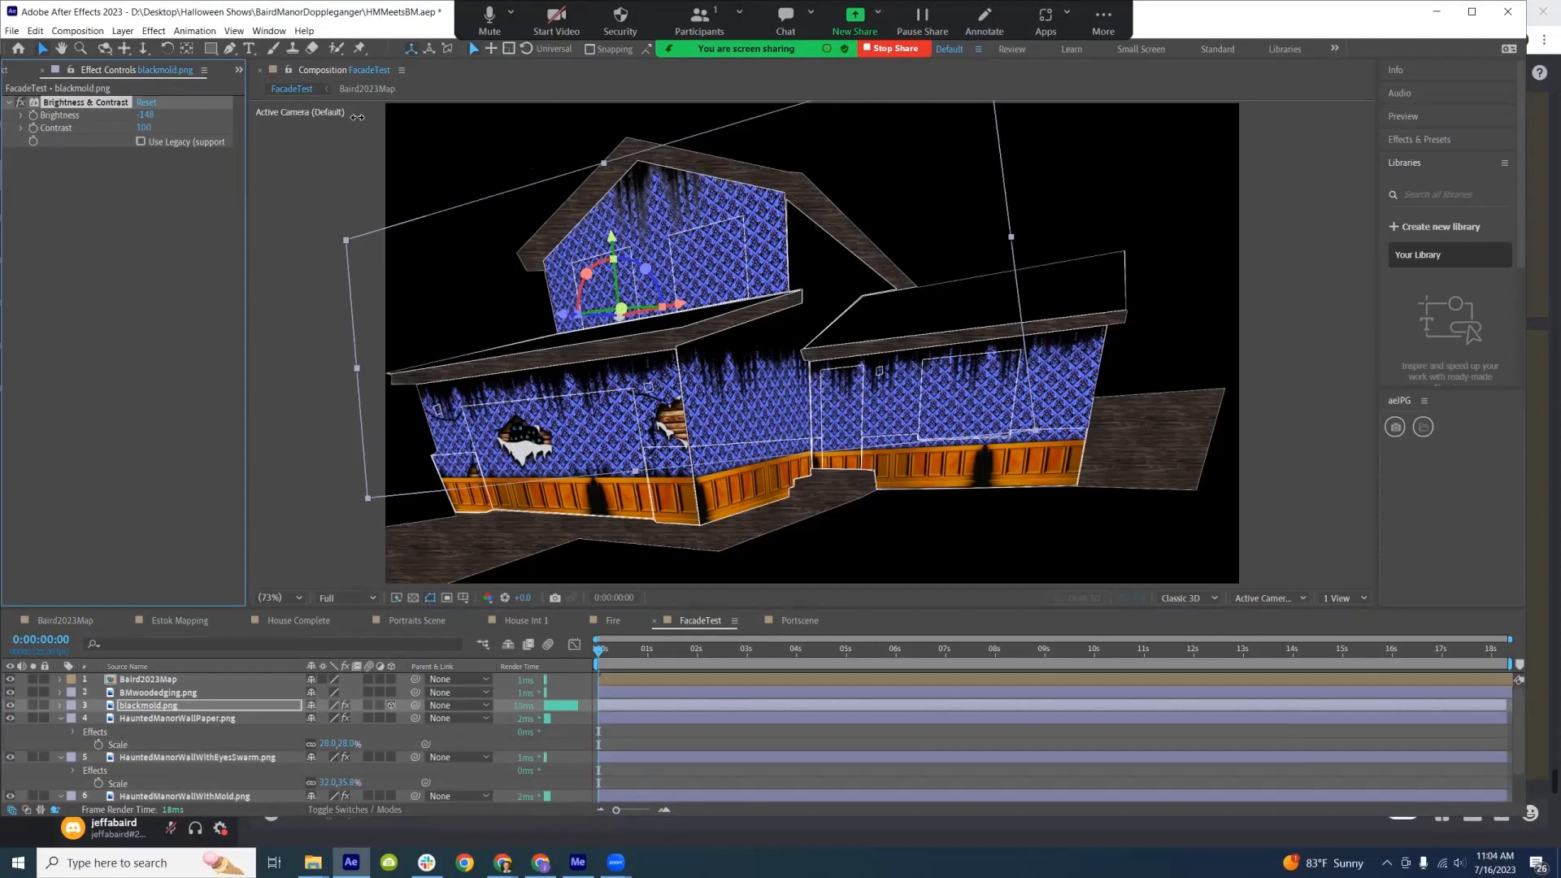
pyautogui.click(1034, 544)
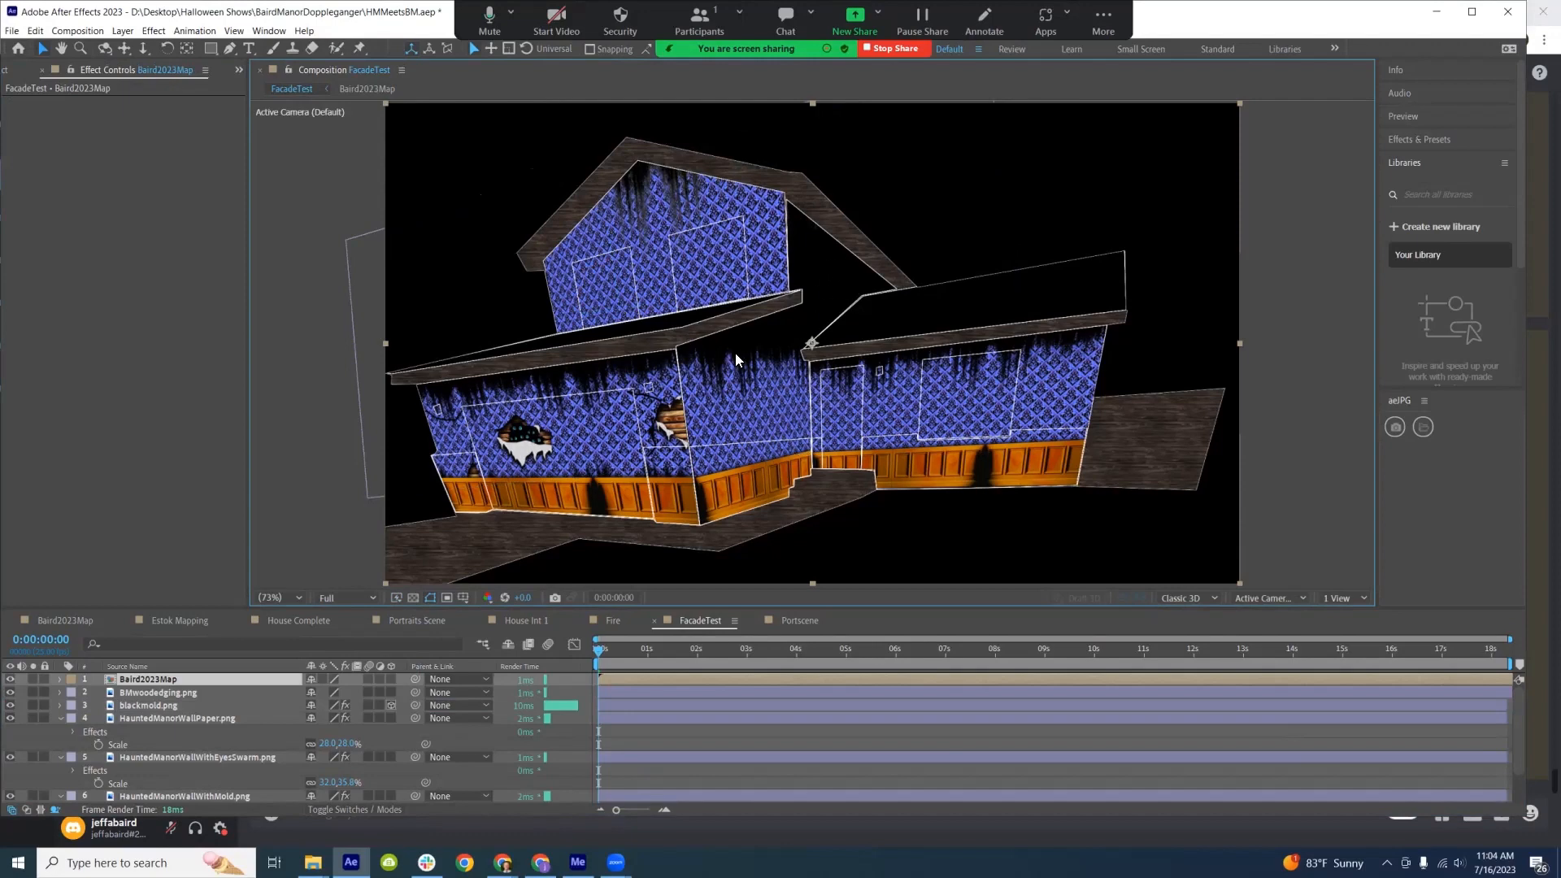
# Add Ivy1.png from the Wall Add Ons folder to FacadeTest, directly beneath the Baird2023Map layer
pyautogui.hotkey('alt', 'Tab')
pyautogui.hotkey('alt', 'Tab')
pyautogui.hotkey('alt', 'Tab')
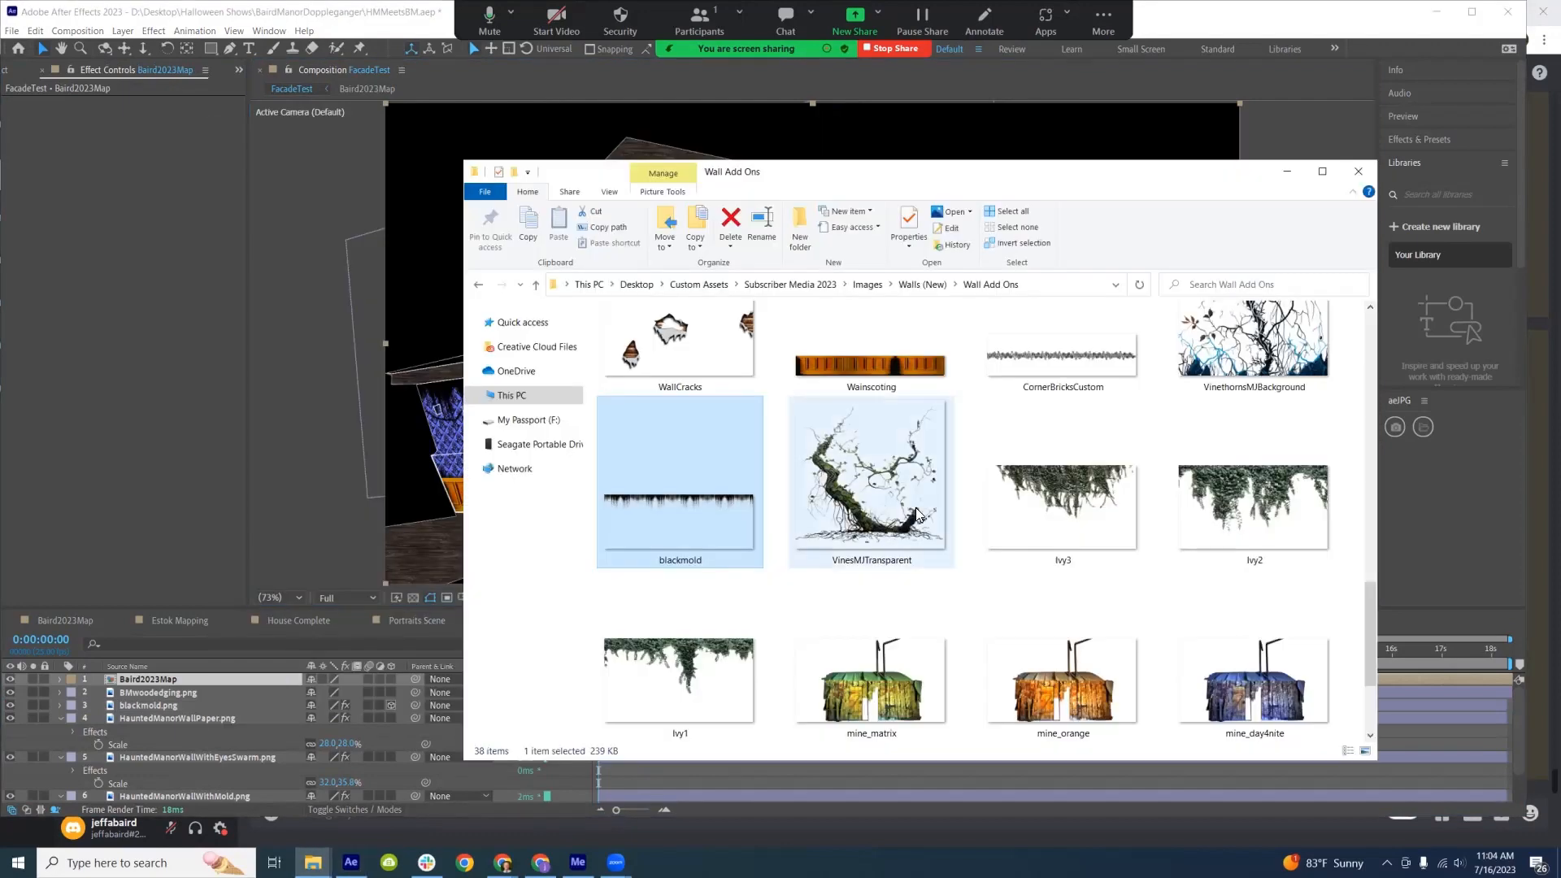
pyautogui.click(897, 510)
pyautogui.moveTo(679, 681); pyautogui.dragTo(166, 698)
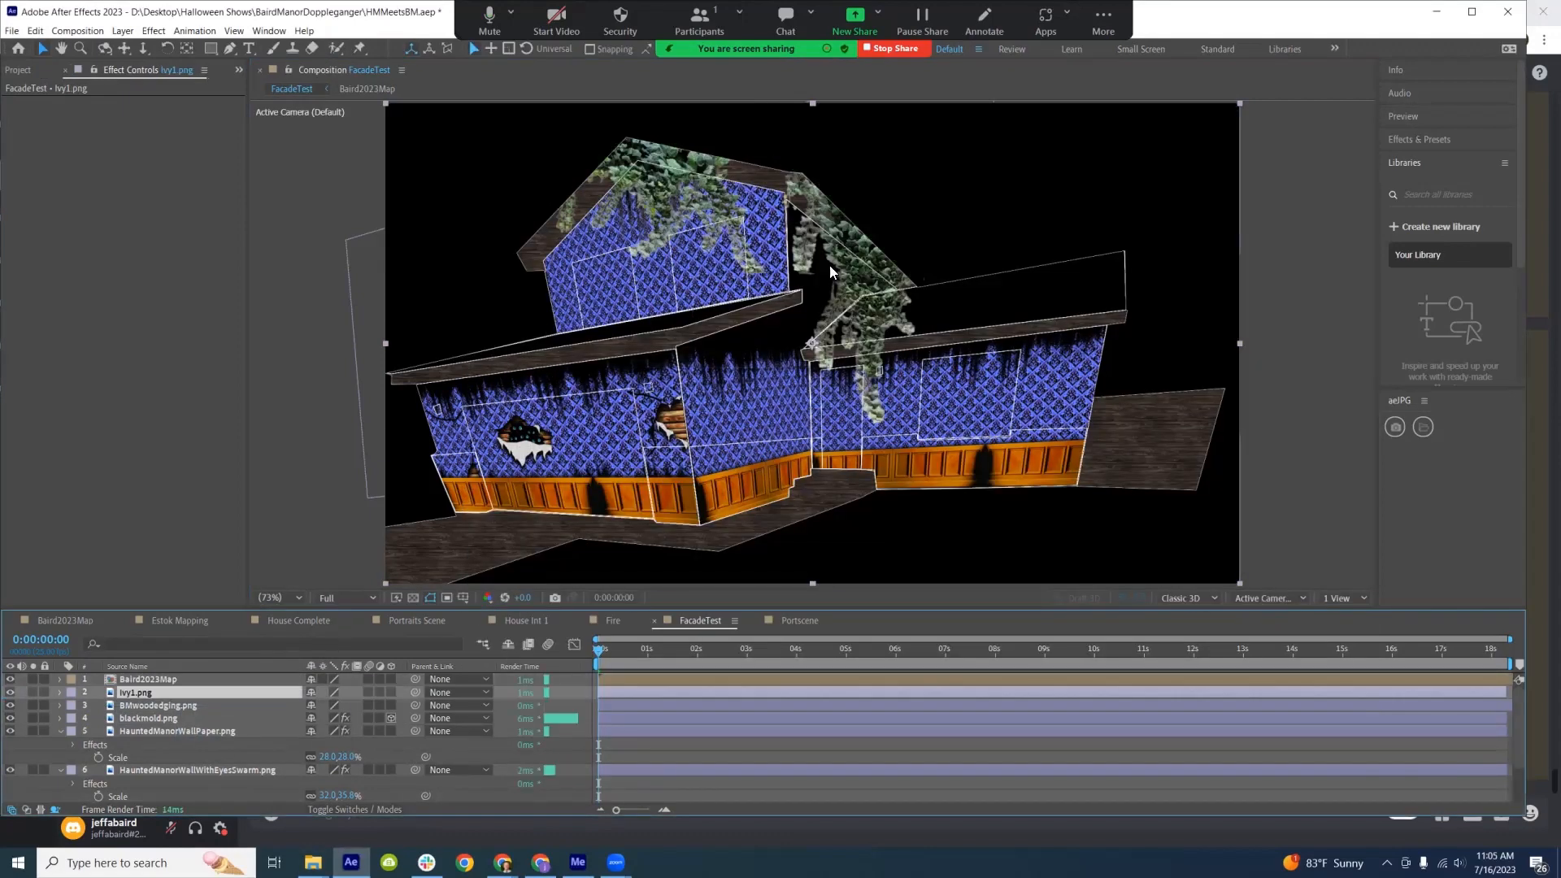
# Shrink the ivy to about 24% scale, flip it vertically, and place it along the base of the garage-free wall beside the steps
pyautogui.press('s')
pyautogui.moveTo(348, 706); pyautogui.dragTo(286, 705)
pyautogui.moveTo(822, 299); pyautogui.dragTo(1037, 497)
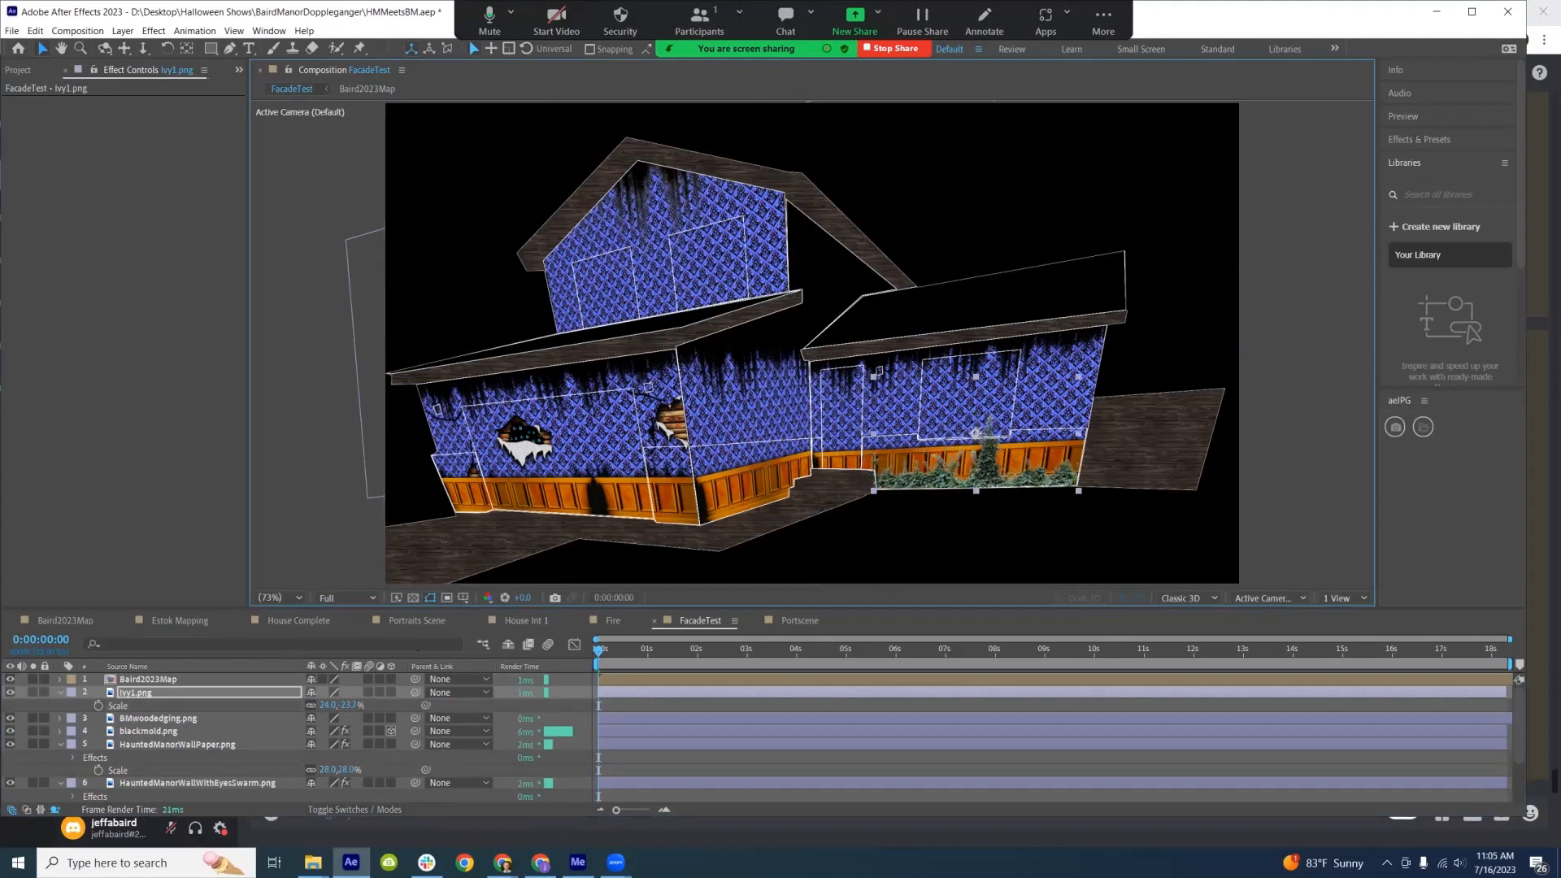
# Look through the Wall Add Ons folder for further wall details, compare with the facade at 100% zoom, and preview Wainscoting.png
pyautogui.click(313, 862)
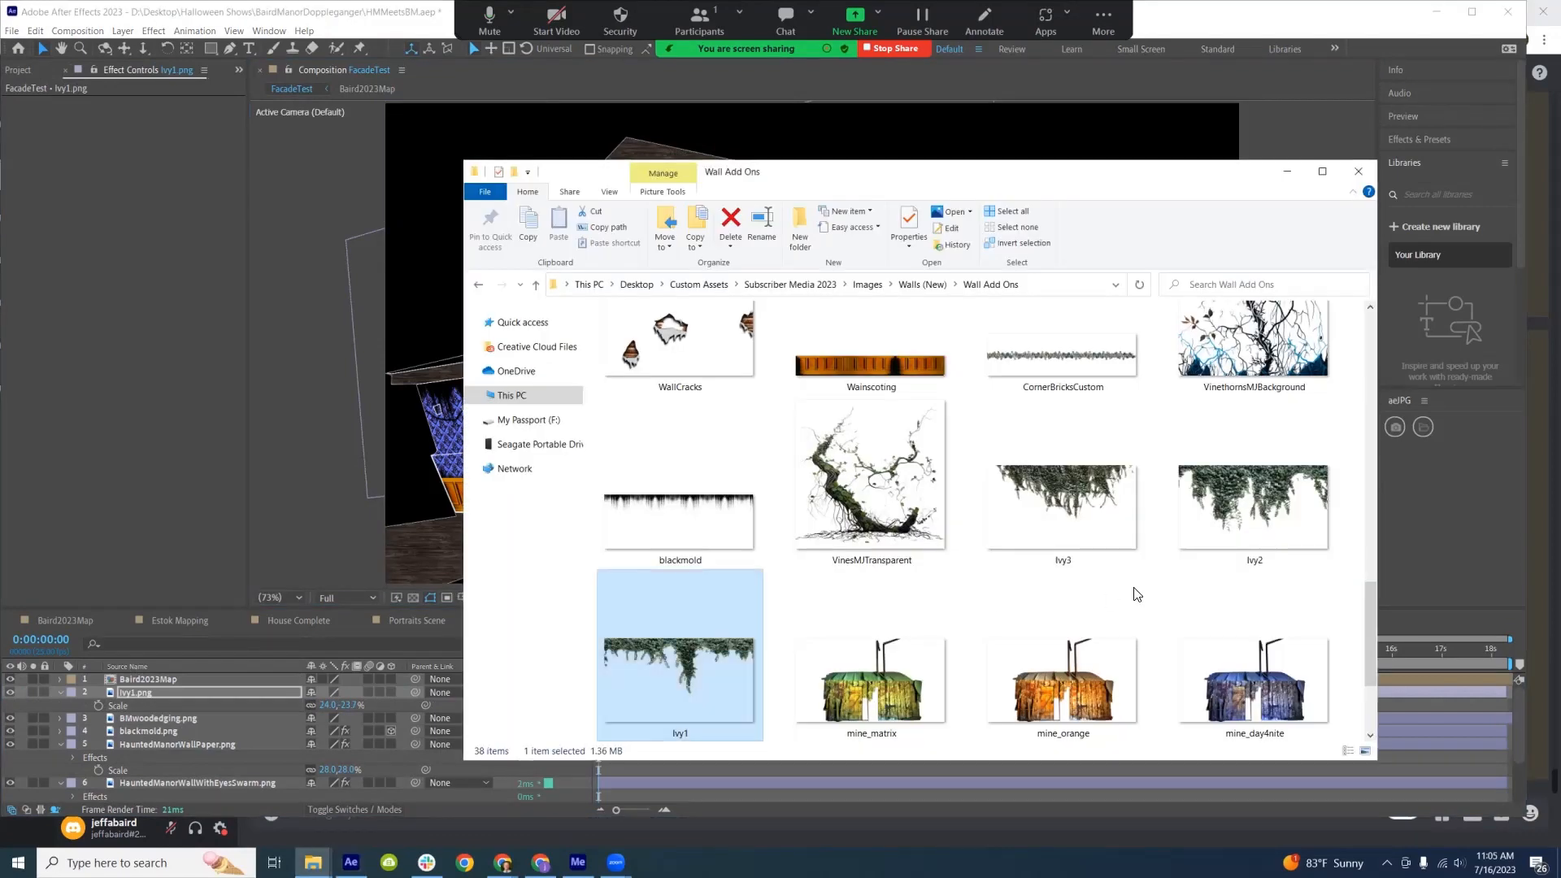
pyautogui.scroll(-2, 1066, 584)
pyautogui.scroll(7, 1037, 603)
pyautogui.scroll(-2, 1037, 602)
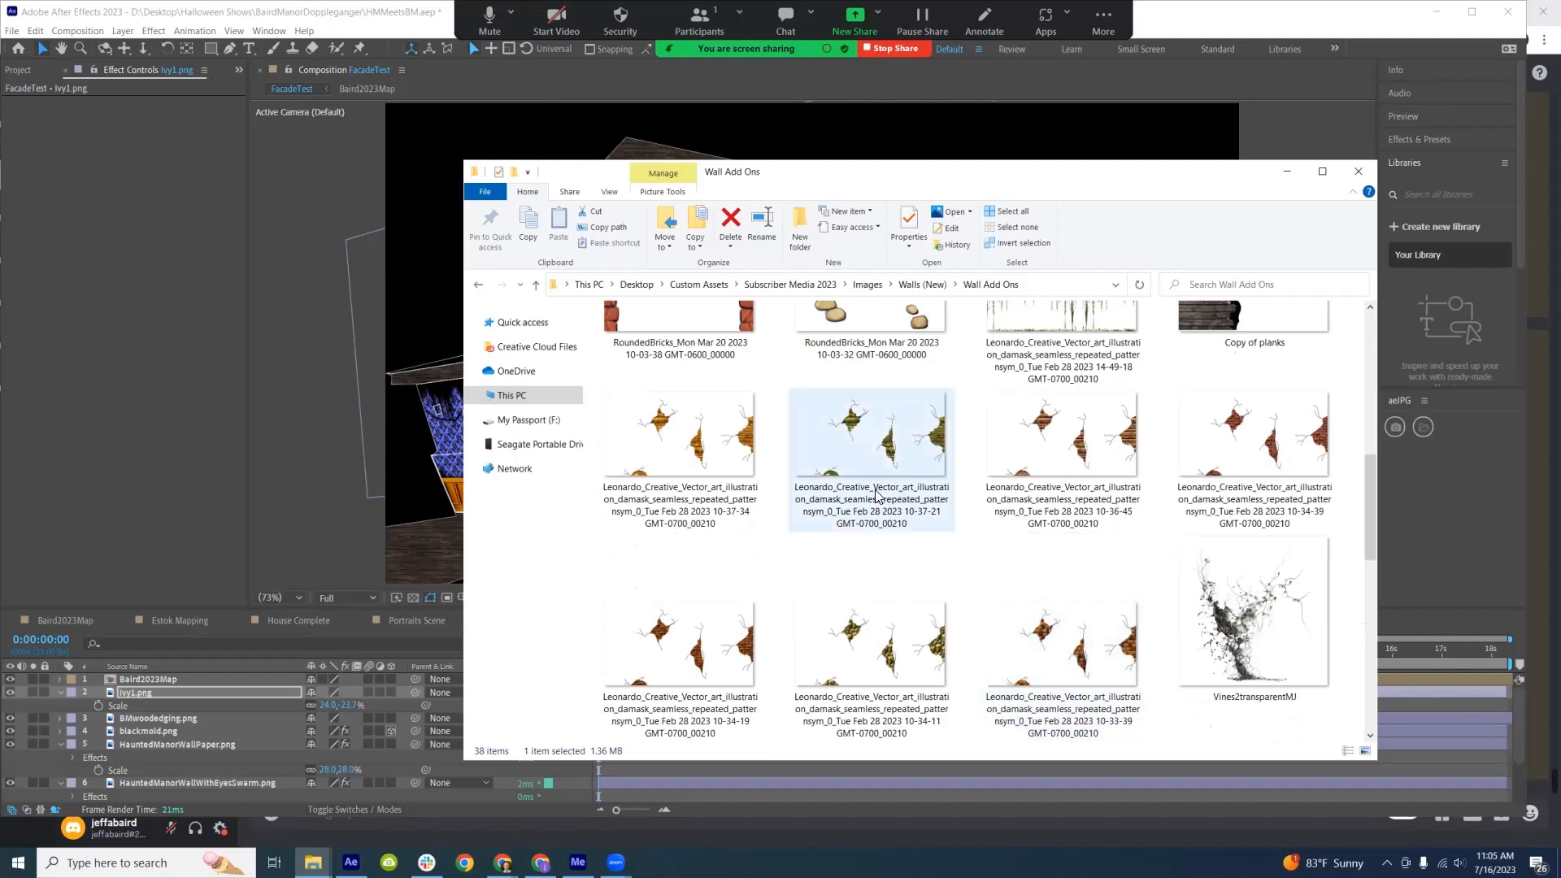
pyautogui.scroll(2, 960, 536)
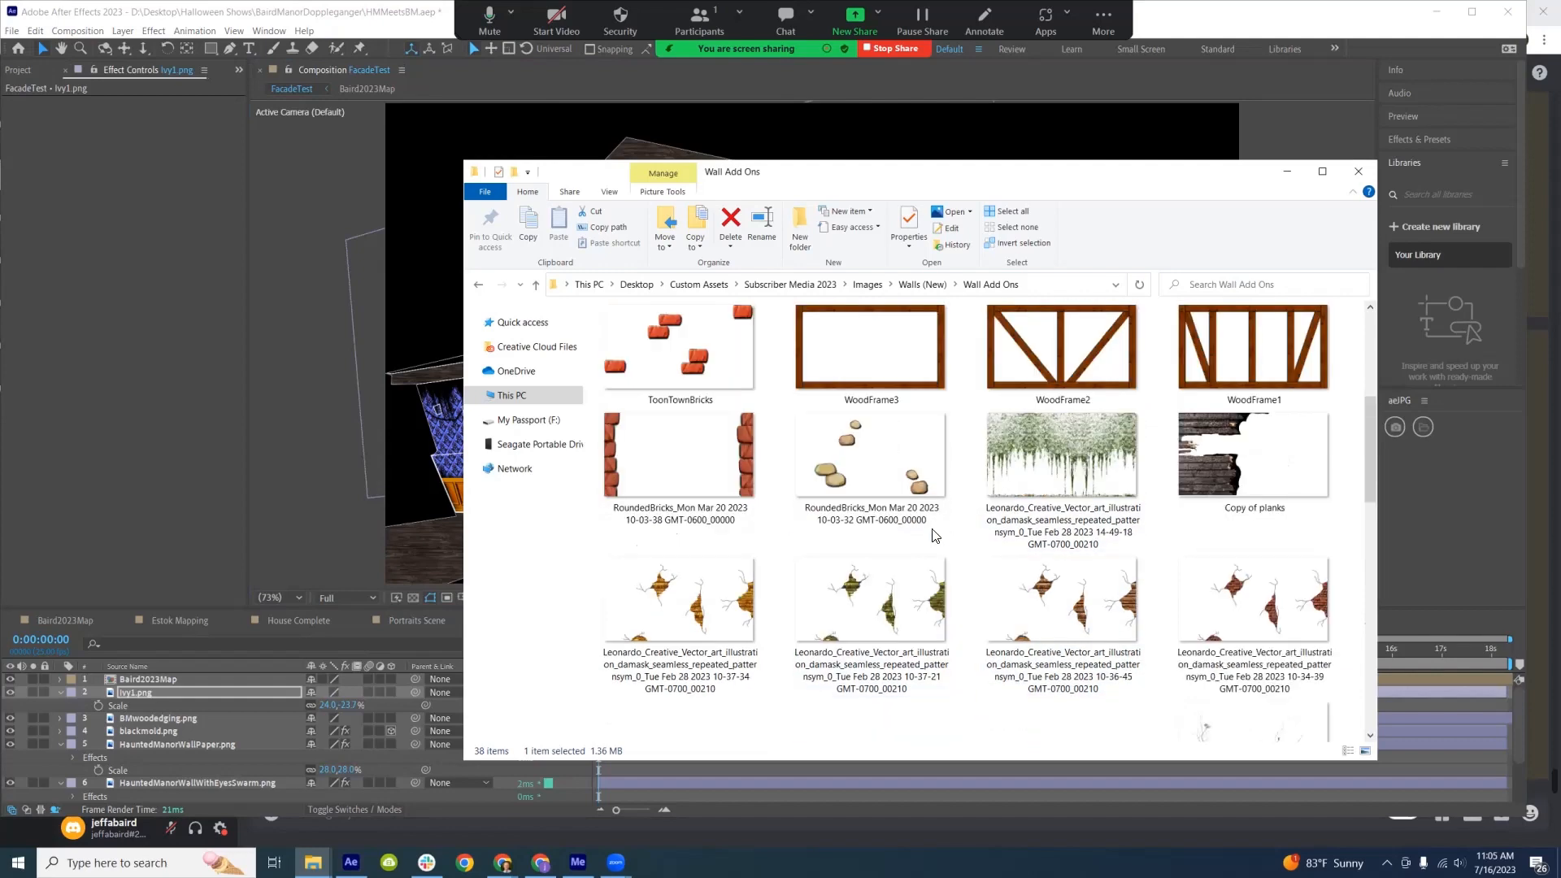
pyautogui.click(433, 423)
pyautogui.press('.')
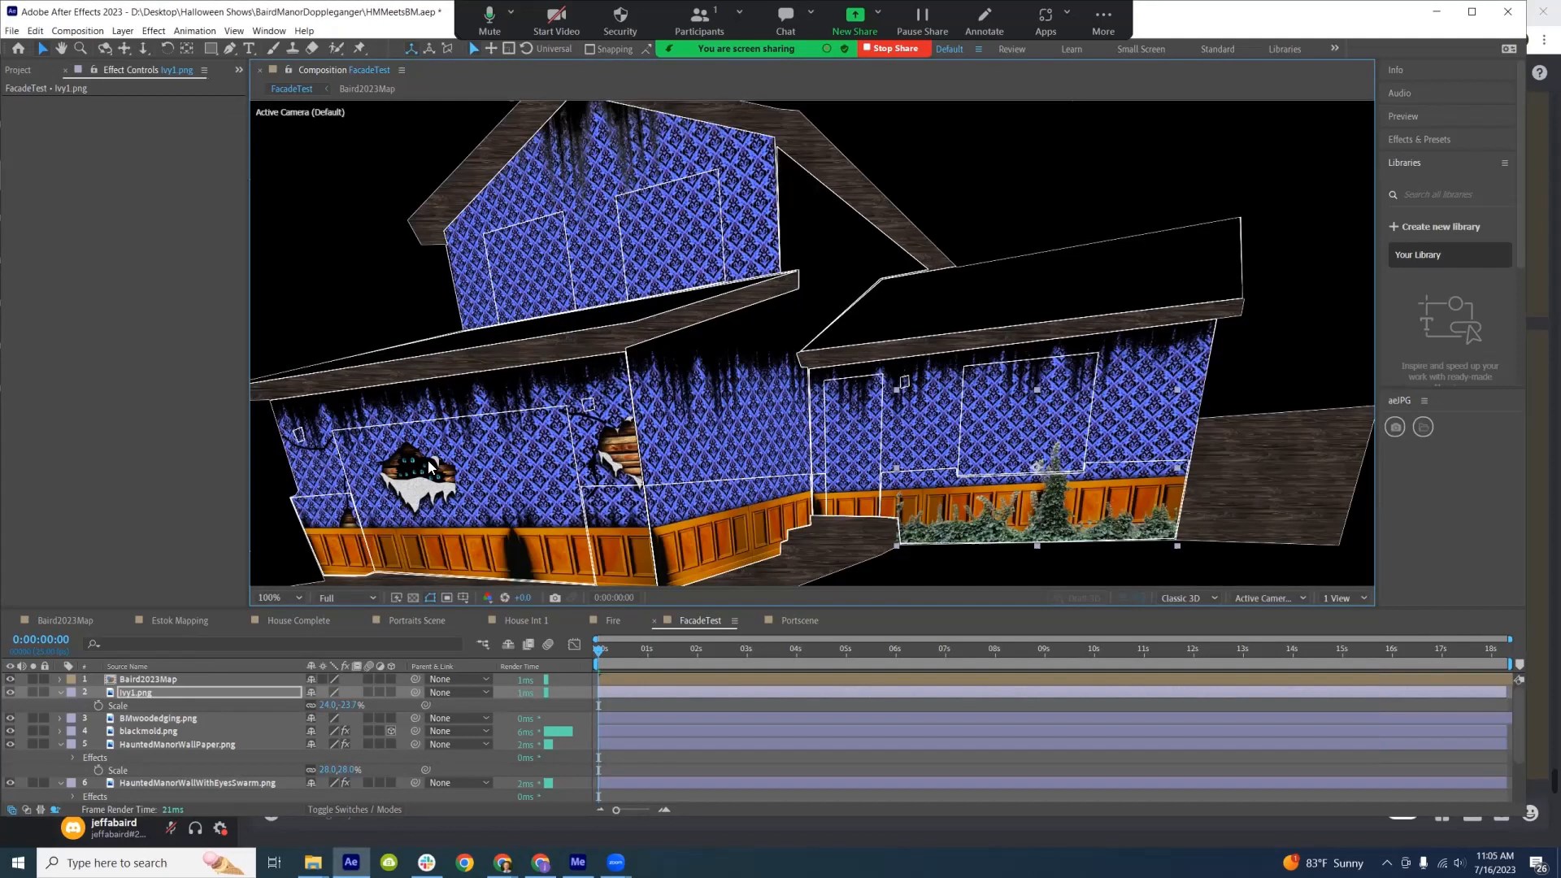
pyautogui.hotkey('alt', 'Tab')
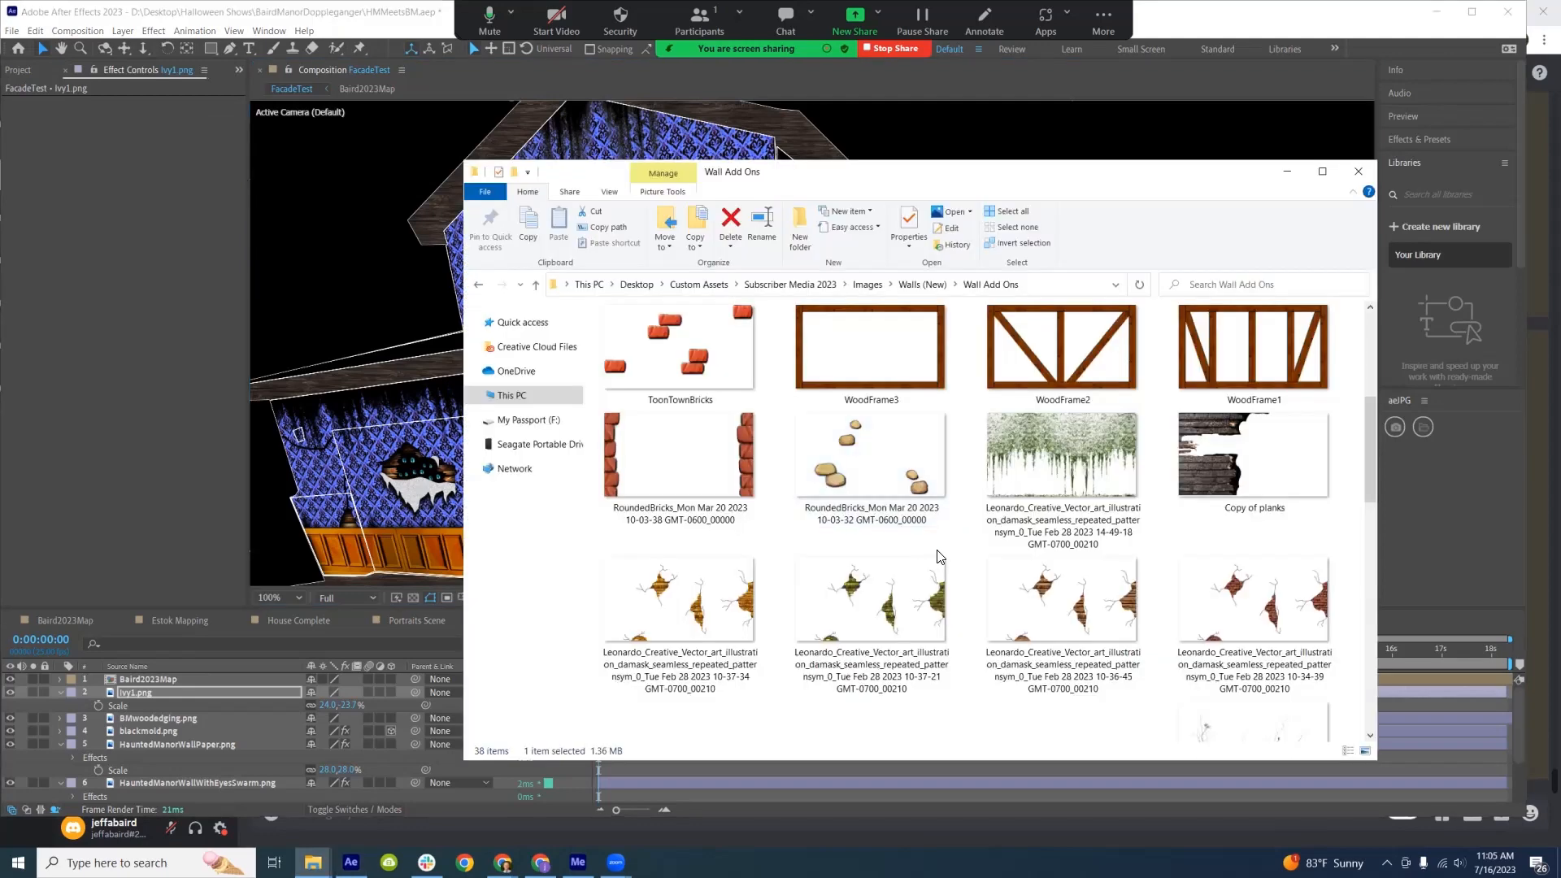
pyautogui.scroll(-6, 947, 545)
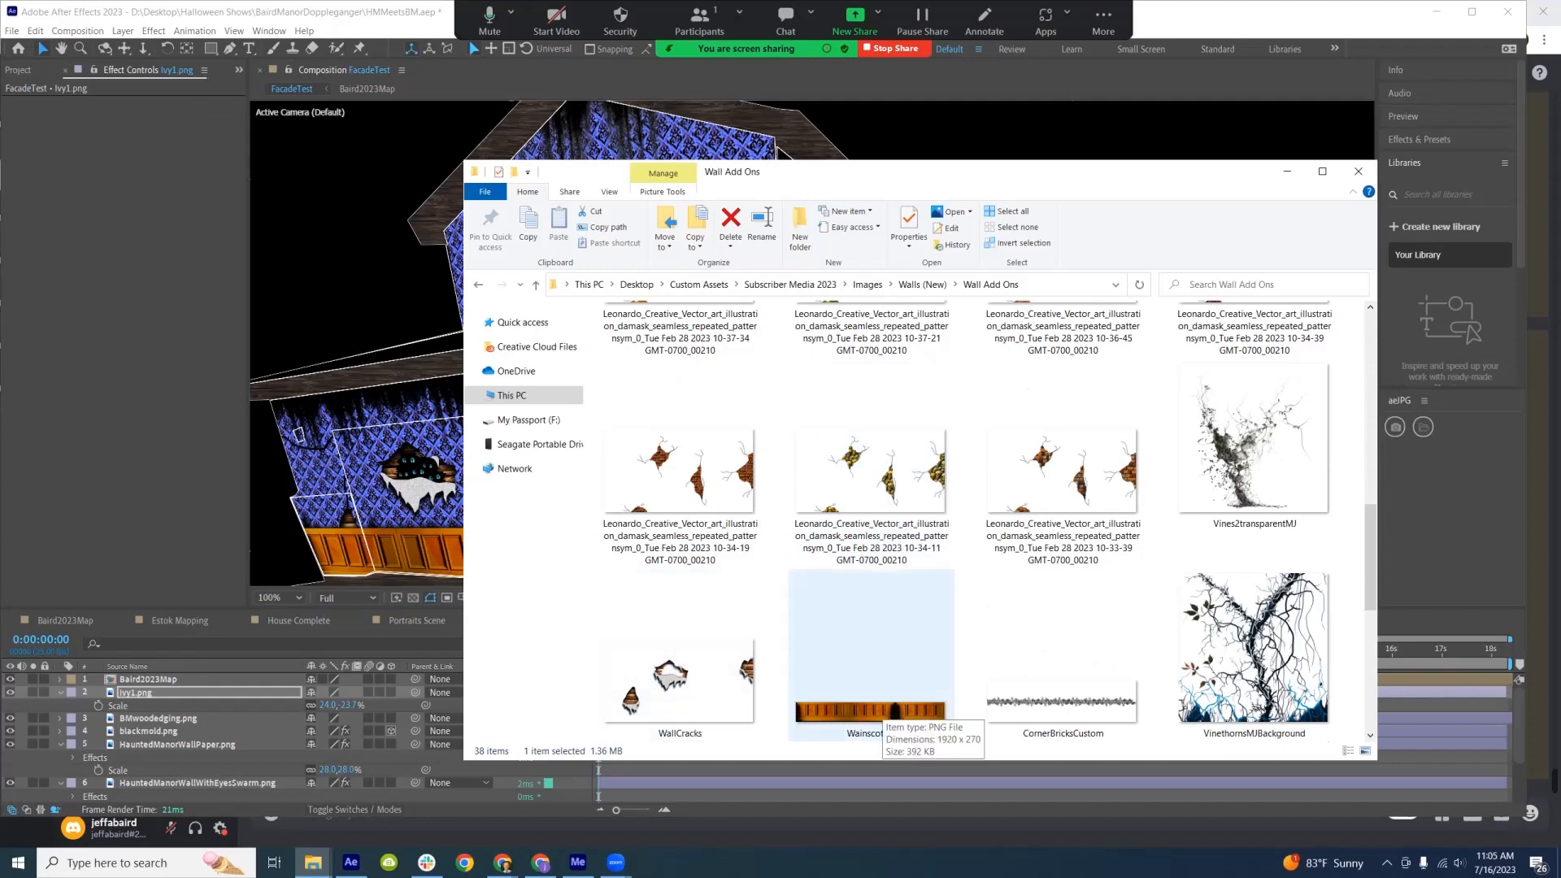
pyautogui.doubleClick(876, 709)
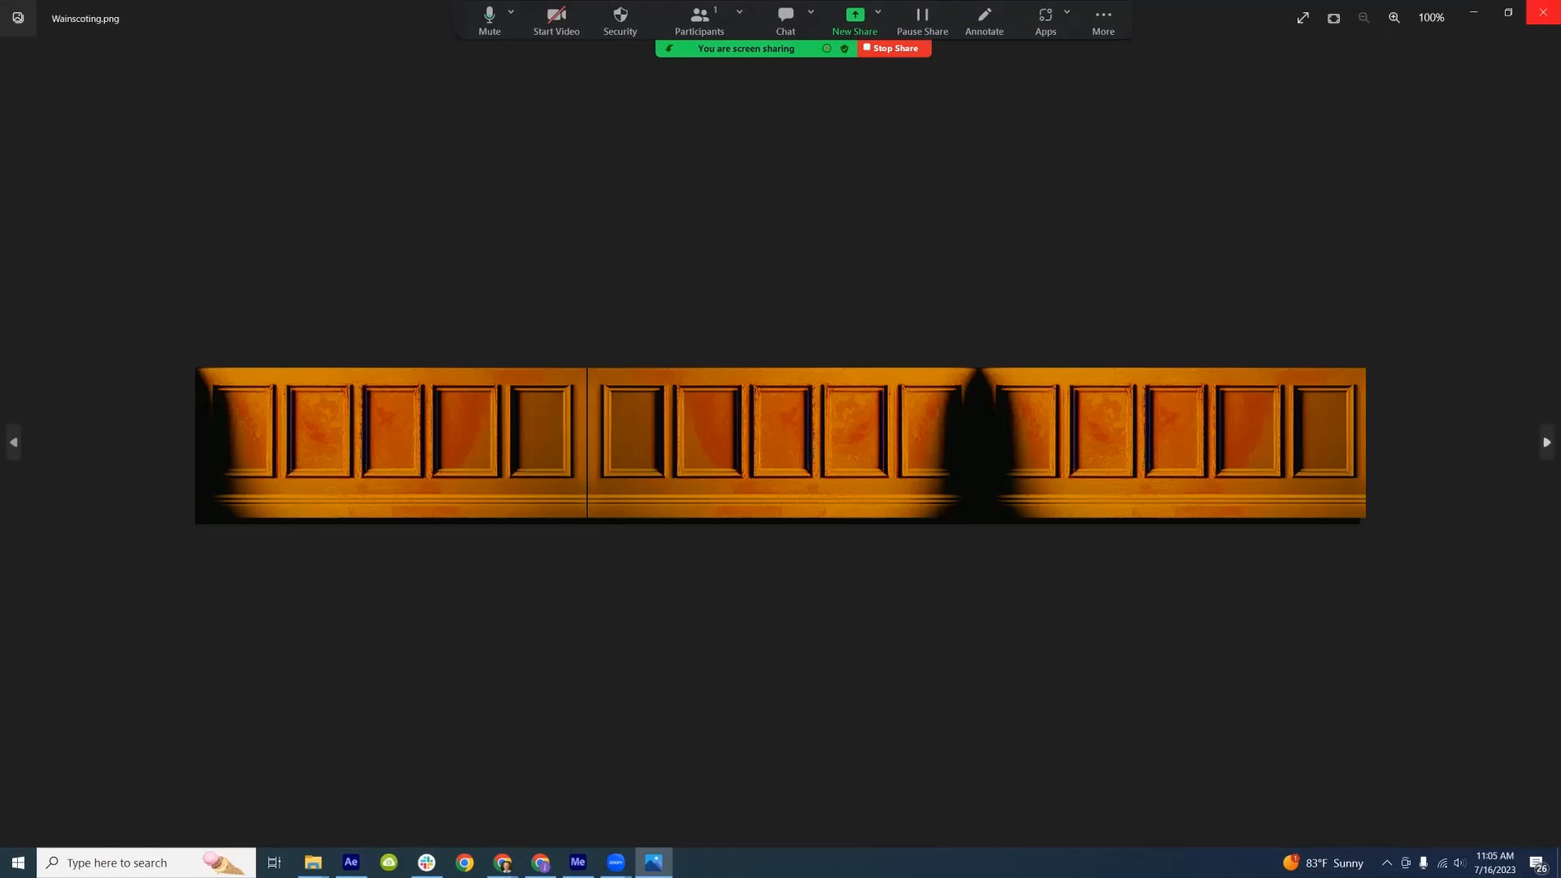
pyautogui.click(1543, 12)
# Add CornerBricksCustom.png to FacadeTest, set its rotation to 90°, and stack it beneath the Baird2023Map layer
pyautogui.moveTo(1064, 667); pyautogui.dragTo(179, 683)
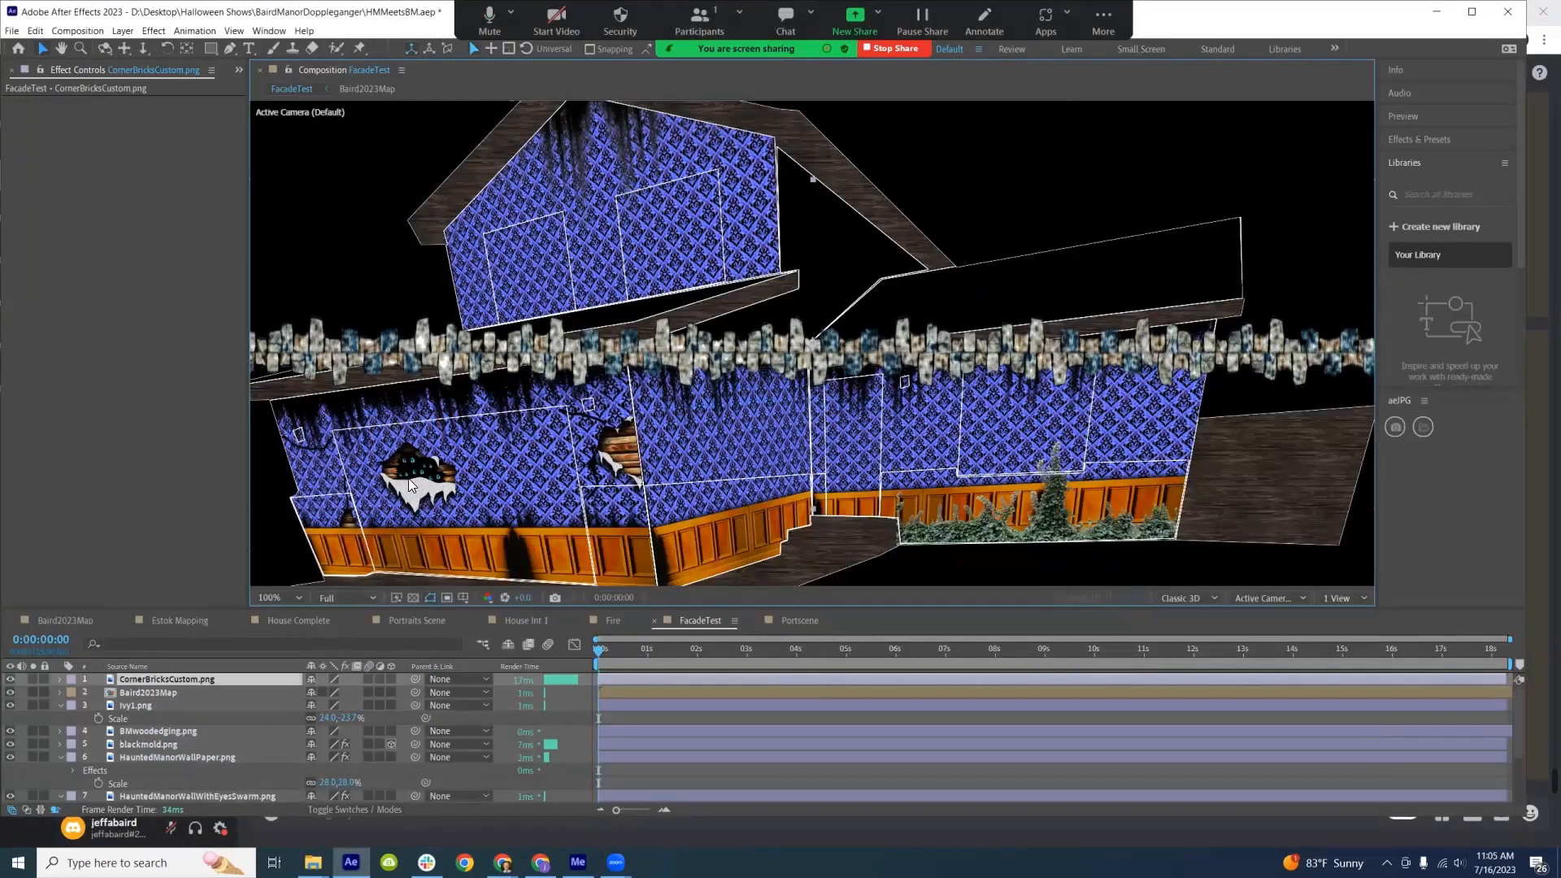
pyautogui.press('r')
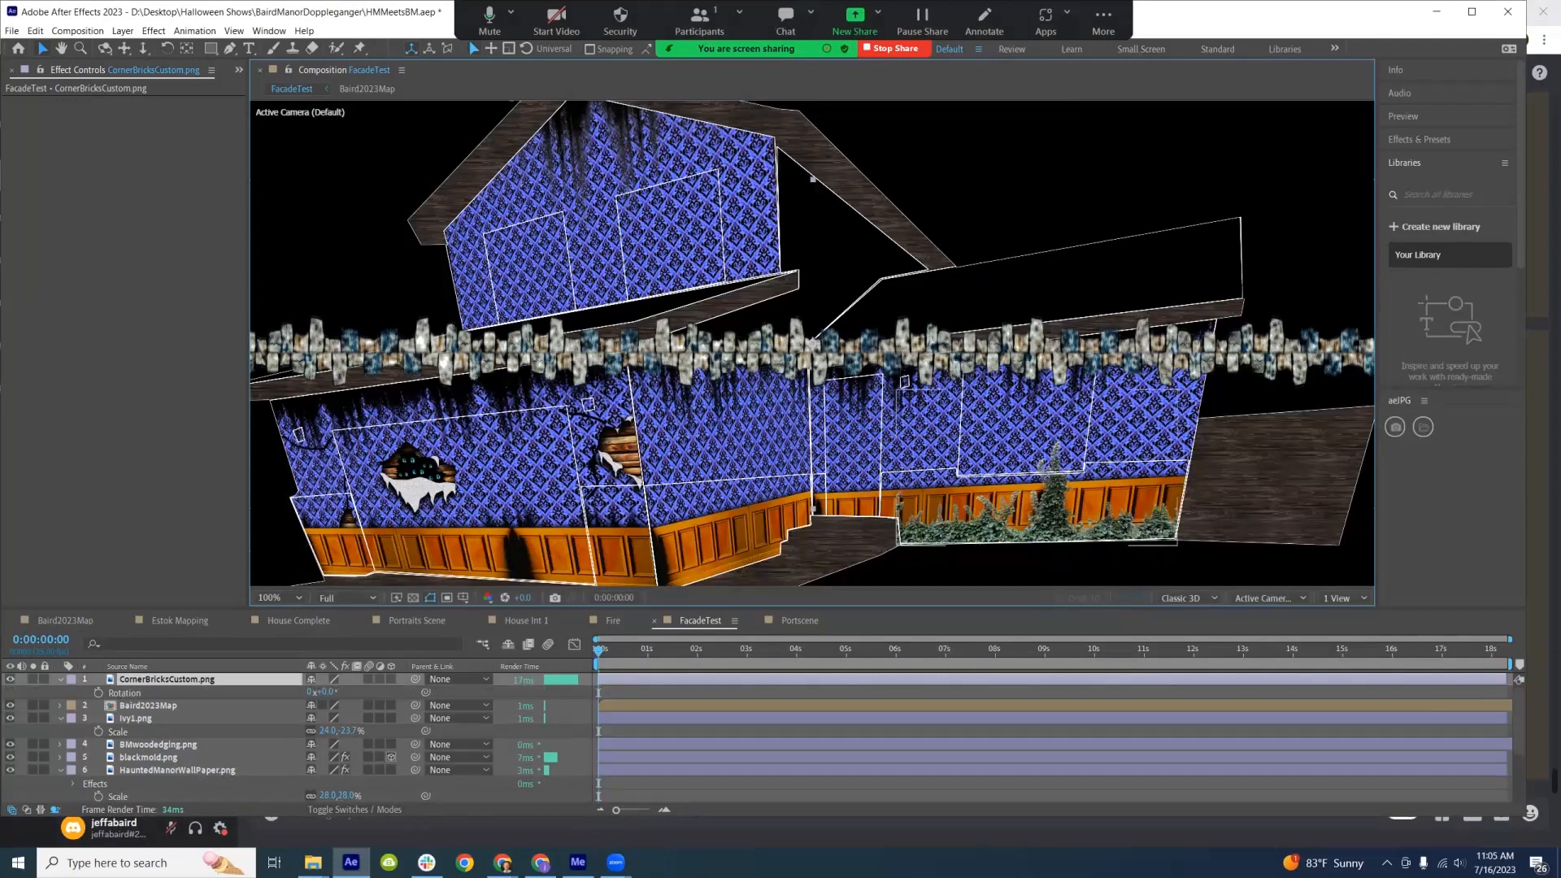
pyautogui.click(327, 692)
pyautogui.write('90')
pyautogui.press('Return')
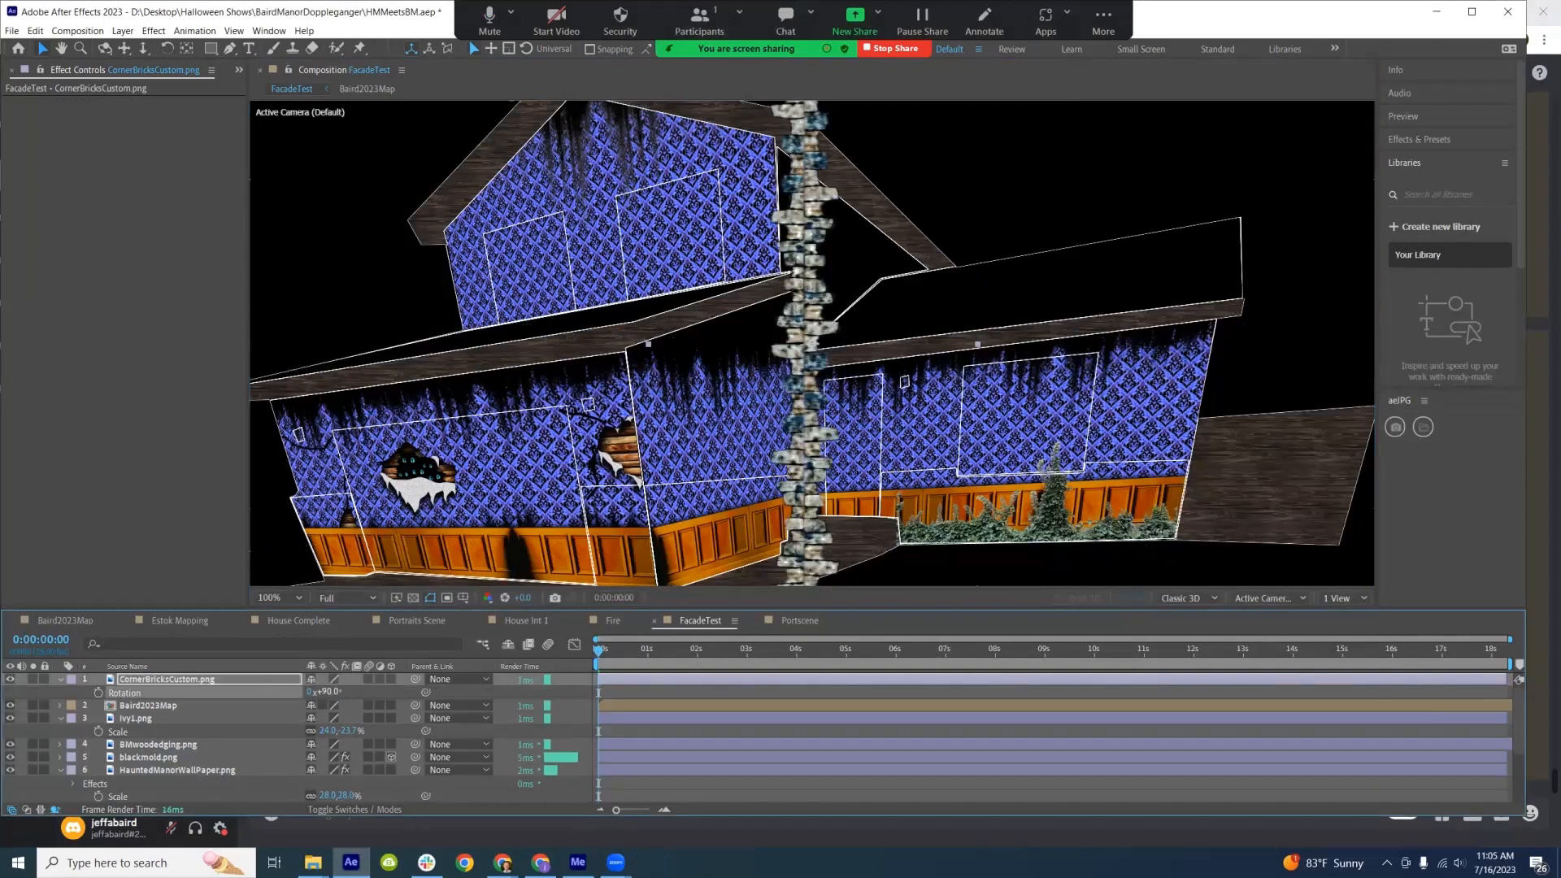
pyautogui.moveTo(167, 679); pyautogui.dragTo(170, 712)
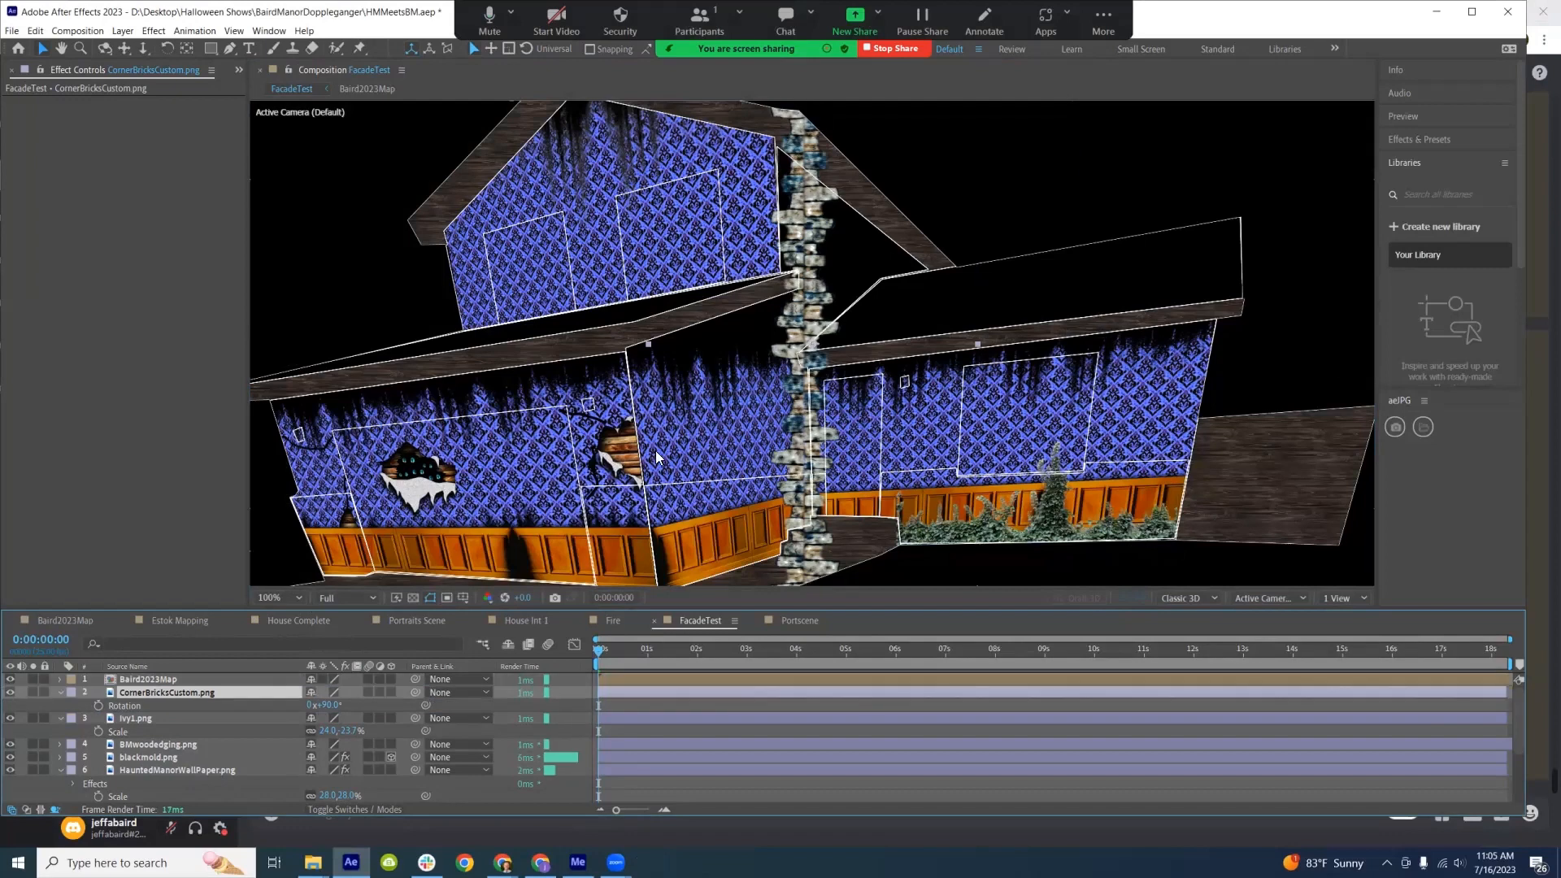
# Move the brick strip onto the corner where the two lower walls meet and scale it down to a narrower trim
pyautogui.moveTo(815, 295); pyautogui.dragTo(664, 566)
pyautogui.press('s')
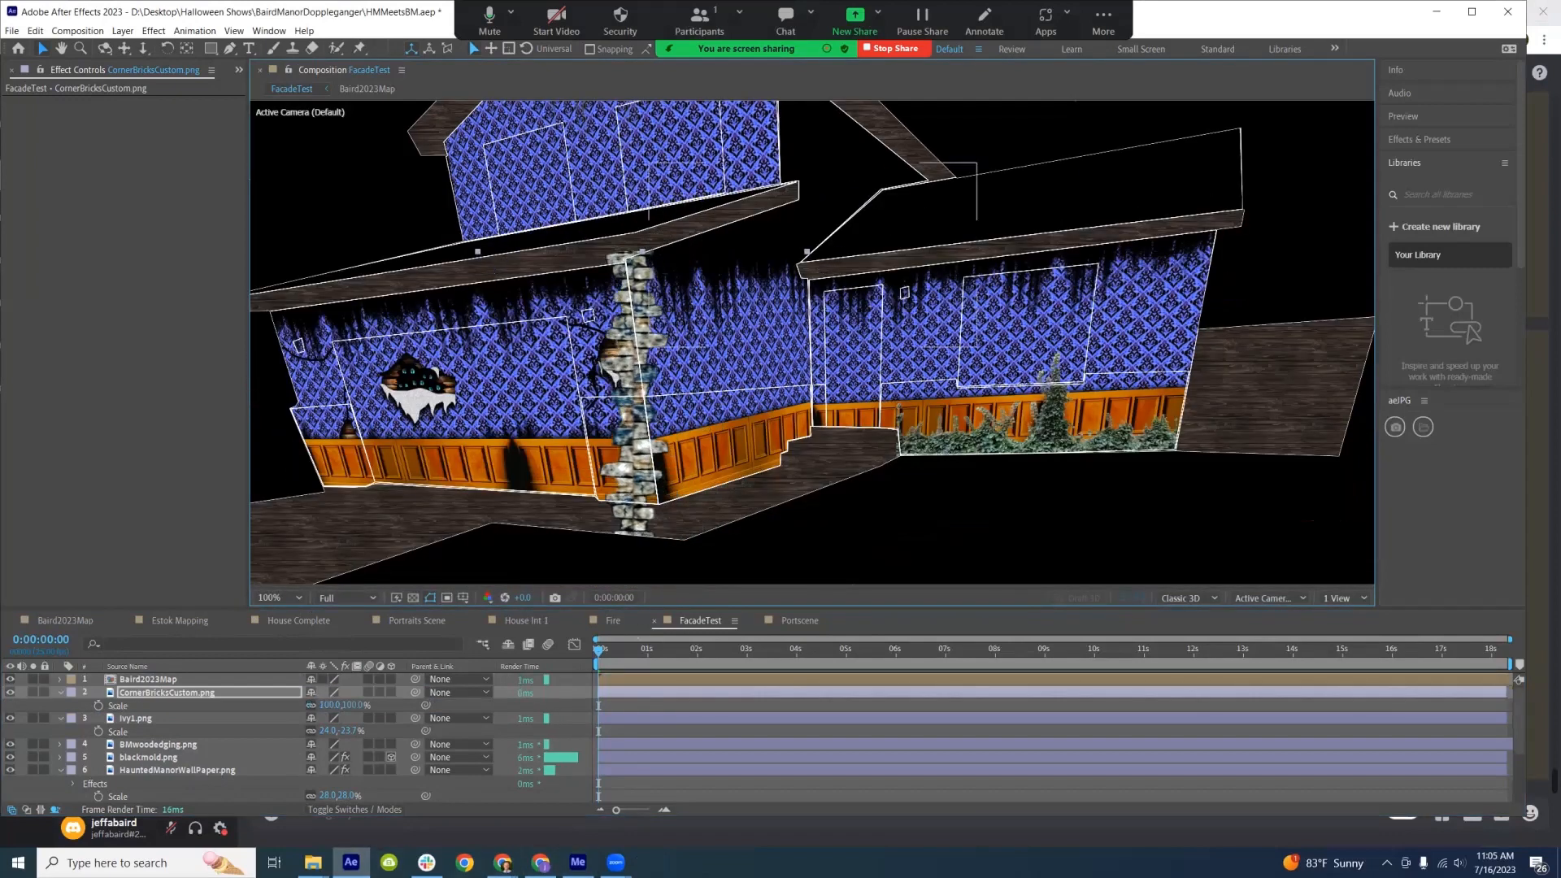
pyautogui.moveTo(352, 704); pyautogui.dragTo(327, 705)
pyautogui.moveTo(655, 411); pyautogui.dragTo(643, 349)
# Rotate the brick strip to 83° and align it with the slanted wall corner
pyautogui.press('r')
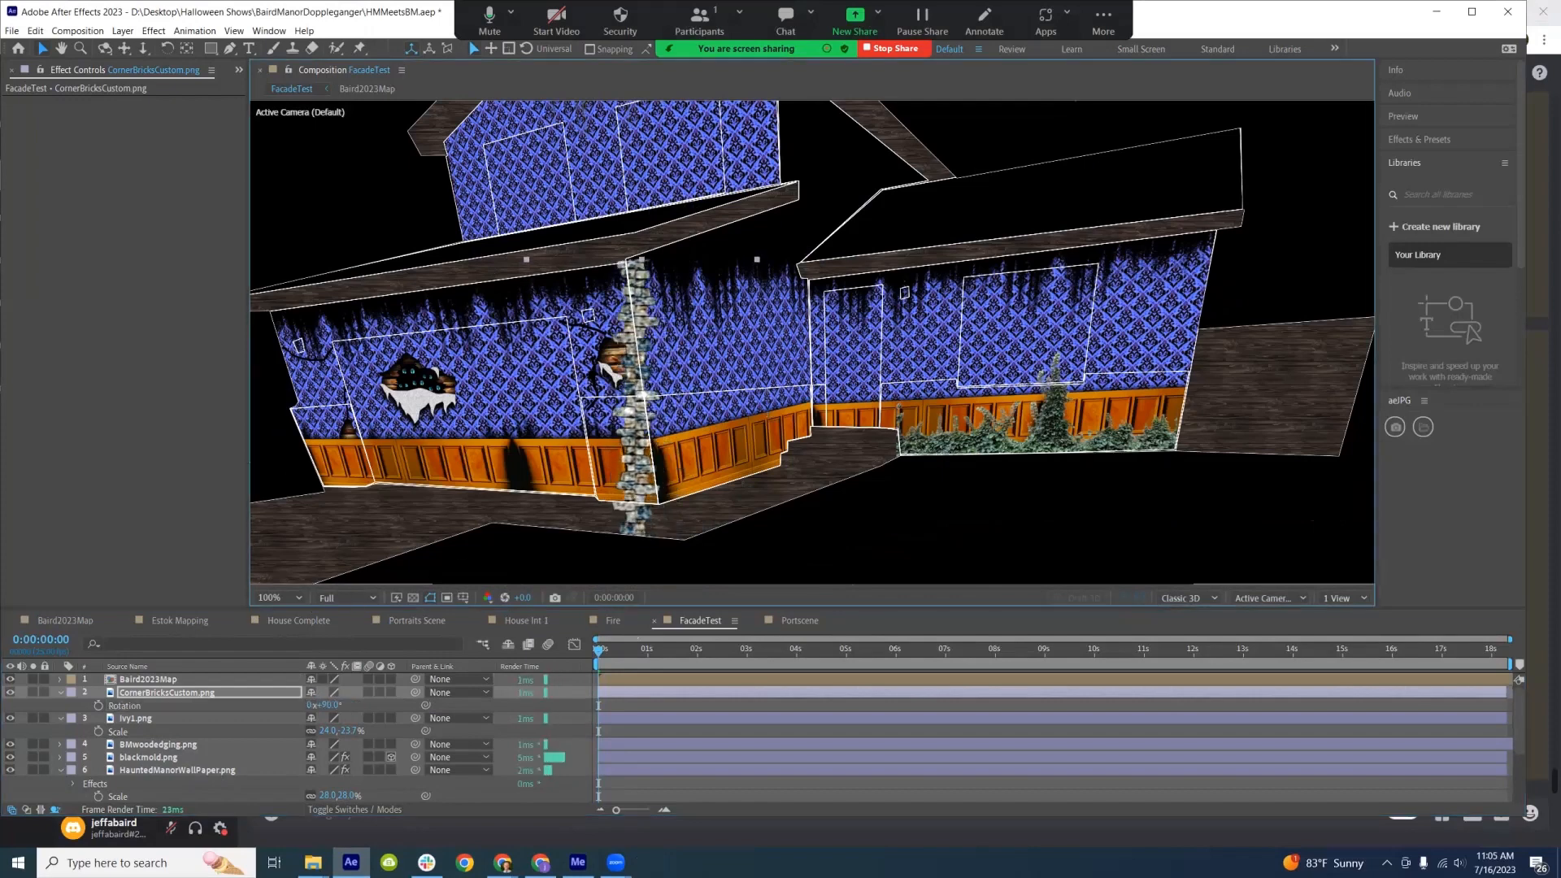
pyautogui.moveTo(330, 705); pyautogui.dragTo(324, 705)
pyautogui.moveTo(616, 527); pyautogui.dragTo(660, 529)
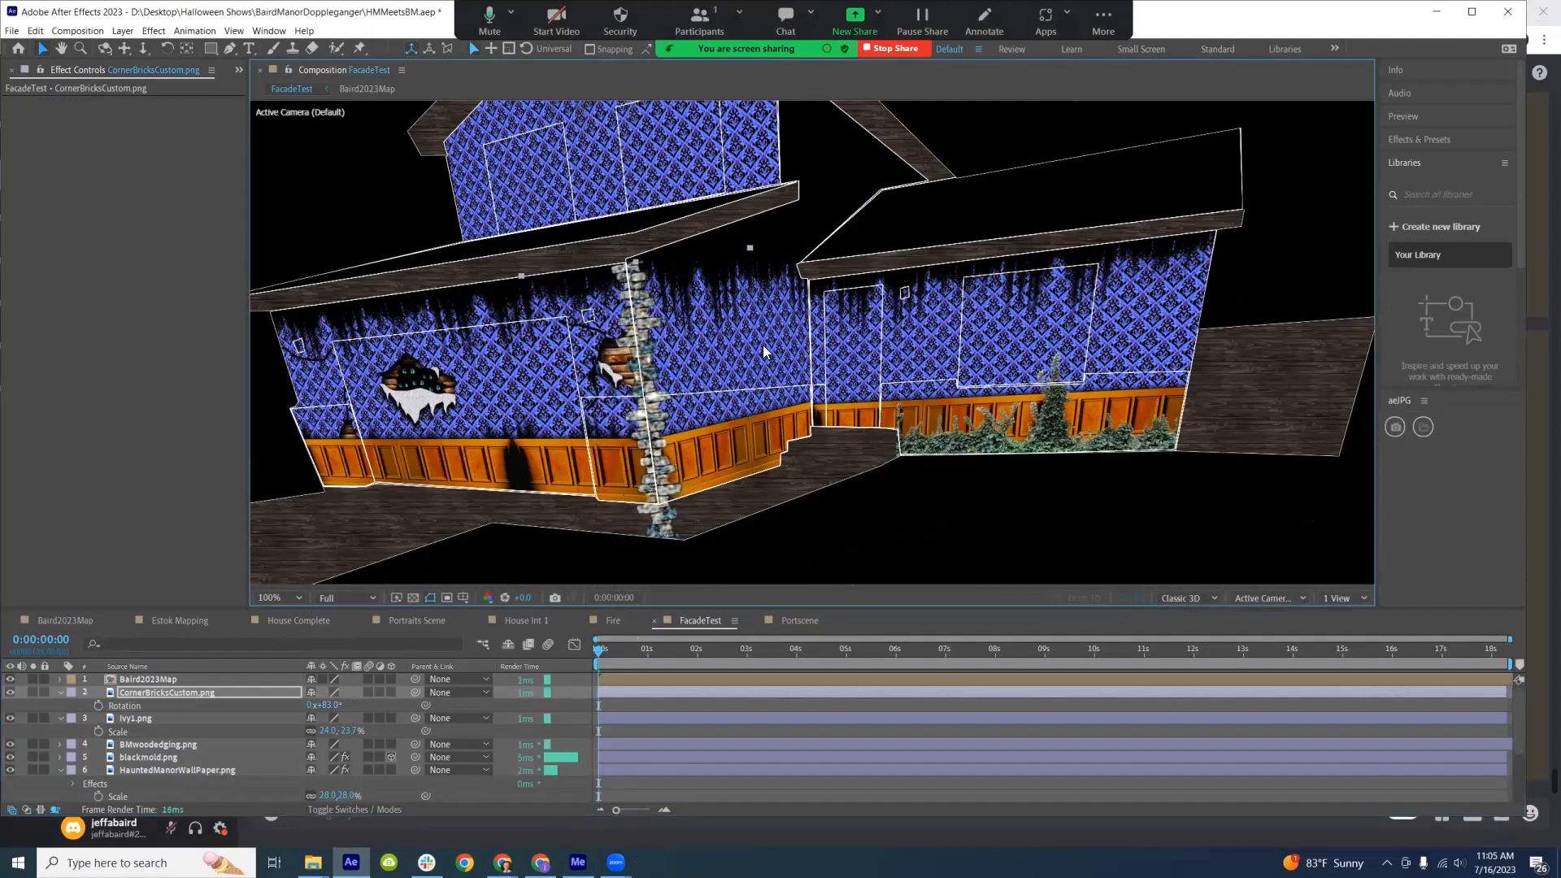
# Switch to File Explorer, look through the Walls (New) folder for wall textures, and open the Windows folder inside Images
pyautogui.hotkey('alt', 'Tab')
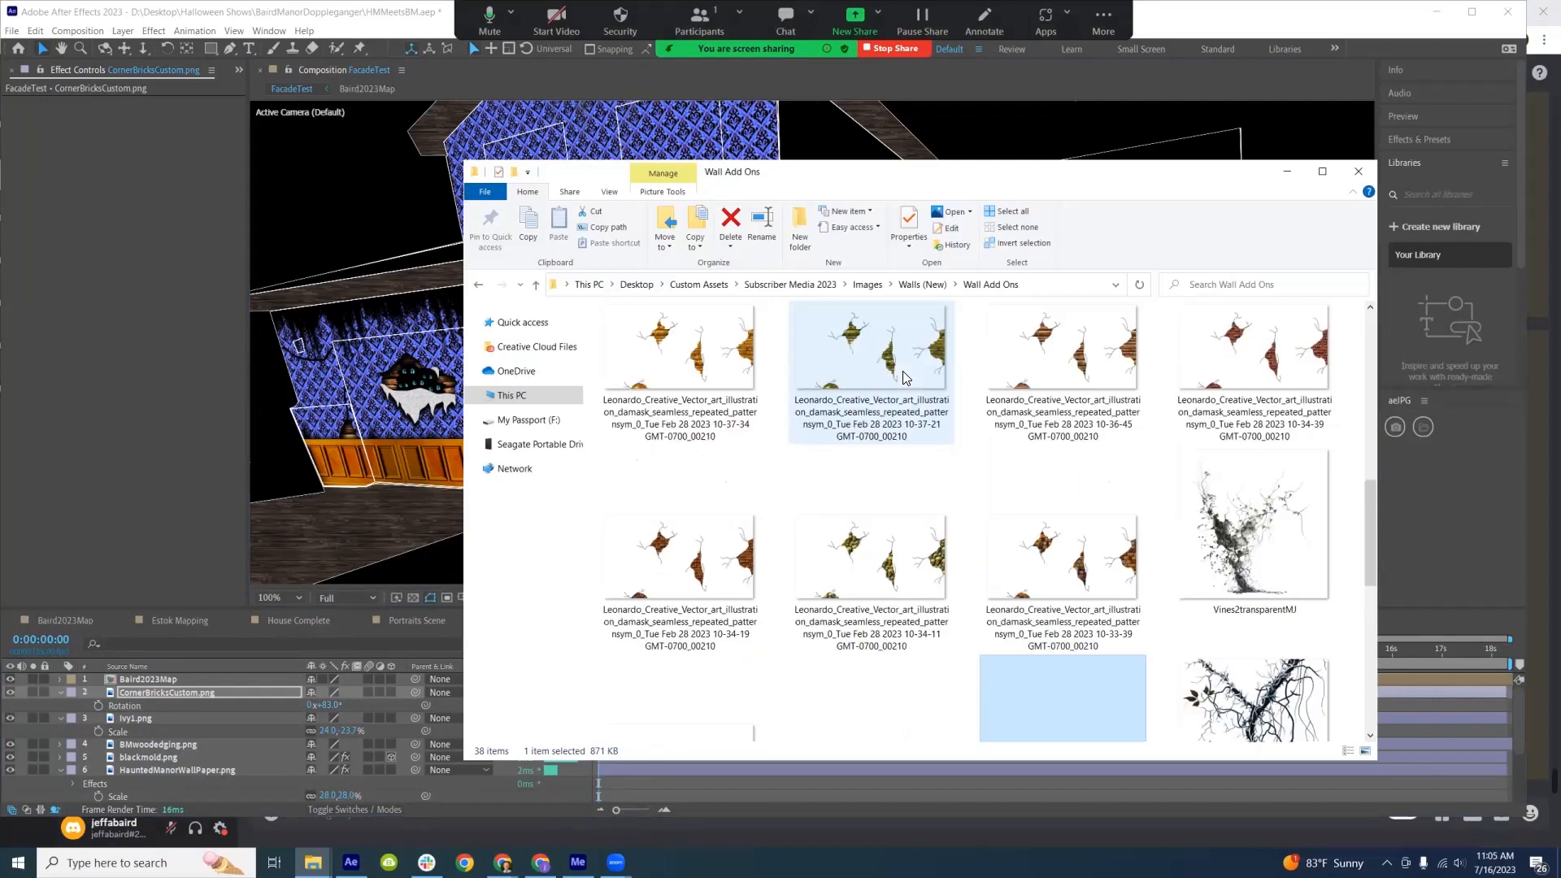
pyautogui.scroll(5, 905, 378)
pyautogui.click(923, 283)
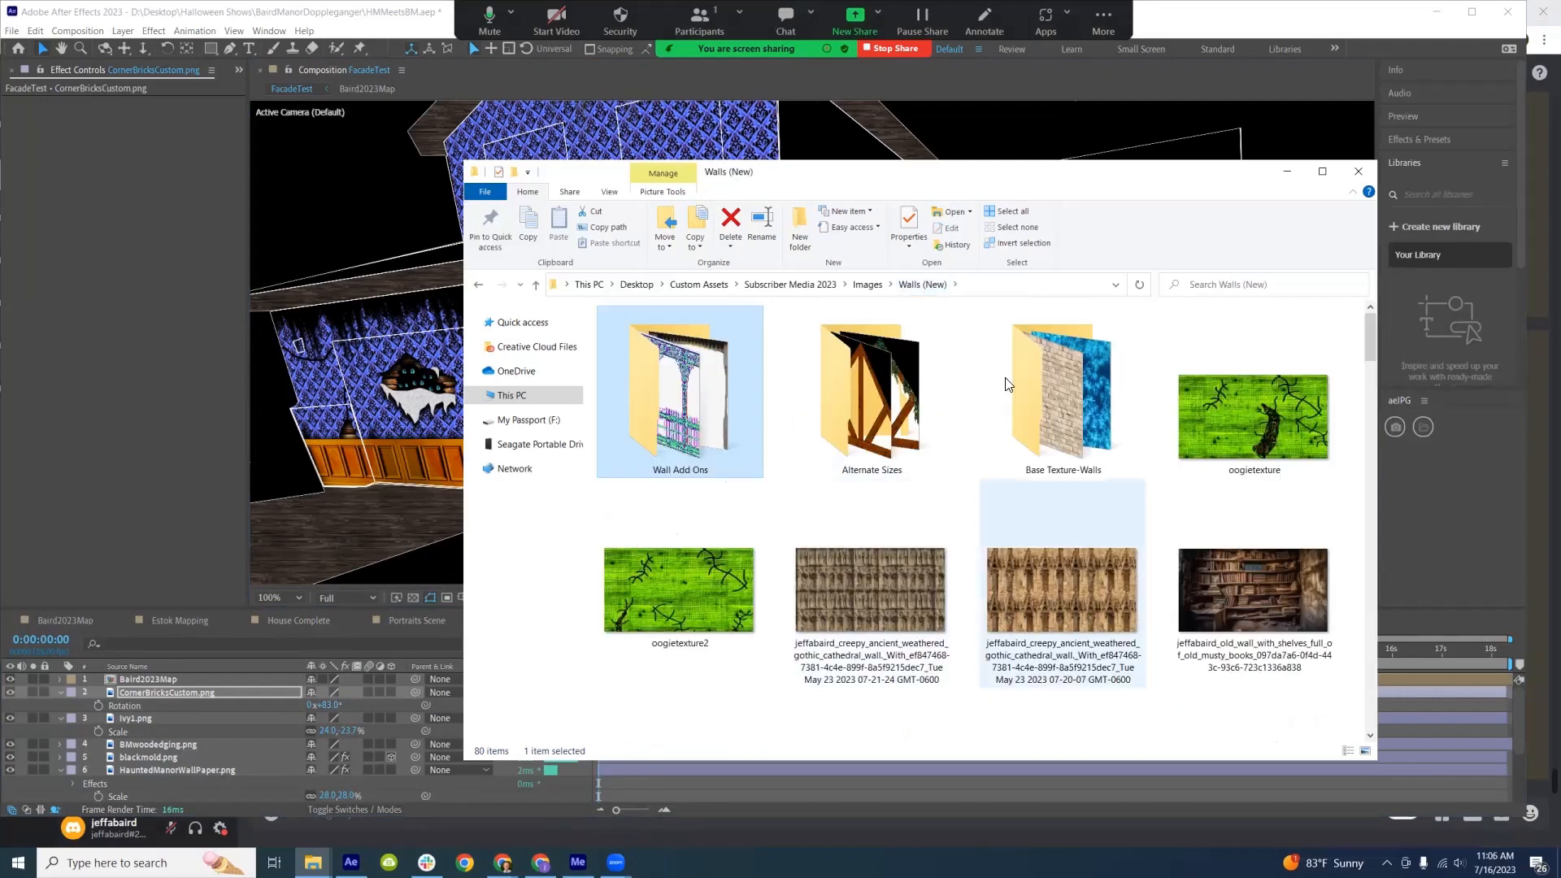
pyautogui.scroll(-3, 993, 548)
pyautogui.scroll(3, 994, 543)
pyautogui.scroll(-10, 993, 539)
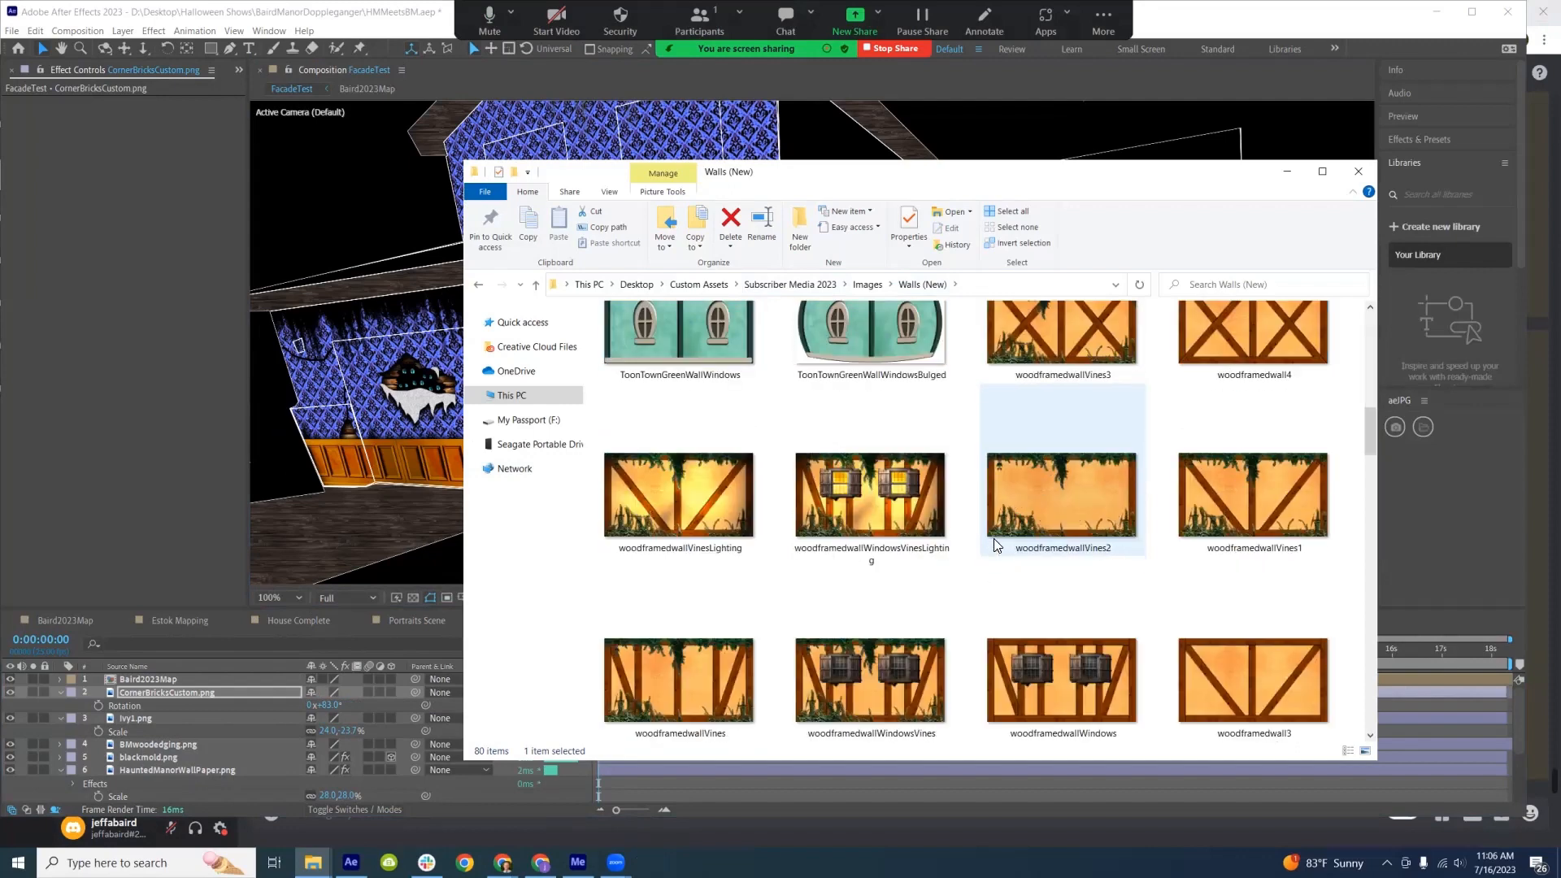
pyautogui.scroll(-10, 972, 561)
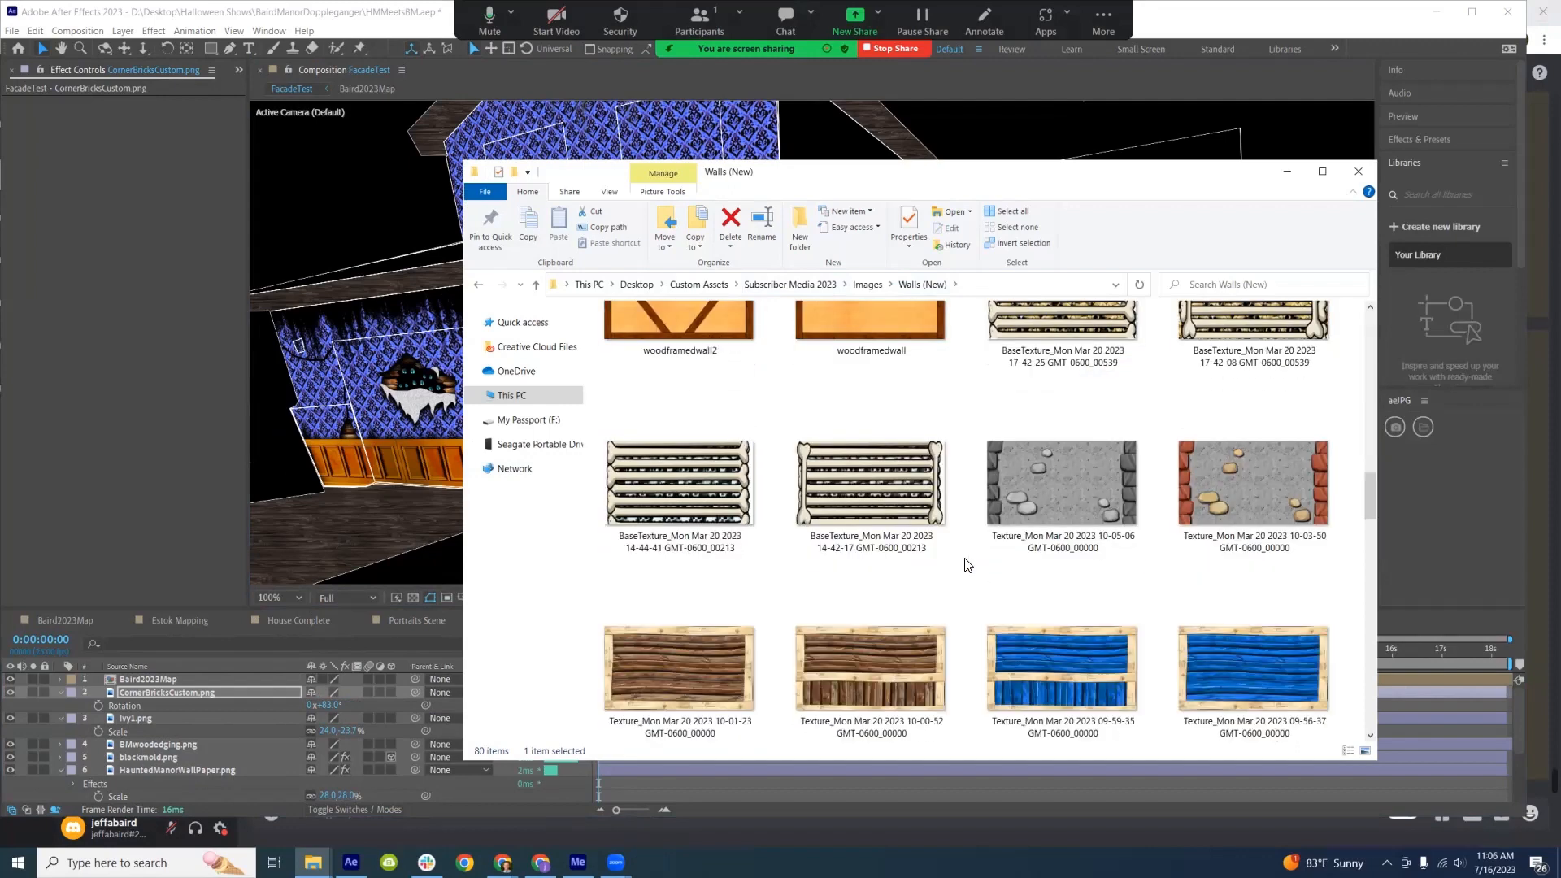
pyautogui.scroll(-10, 968, 564)
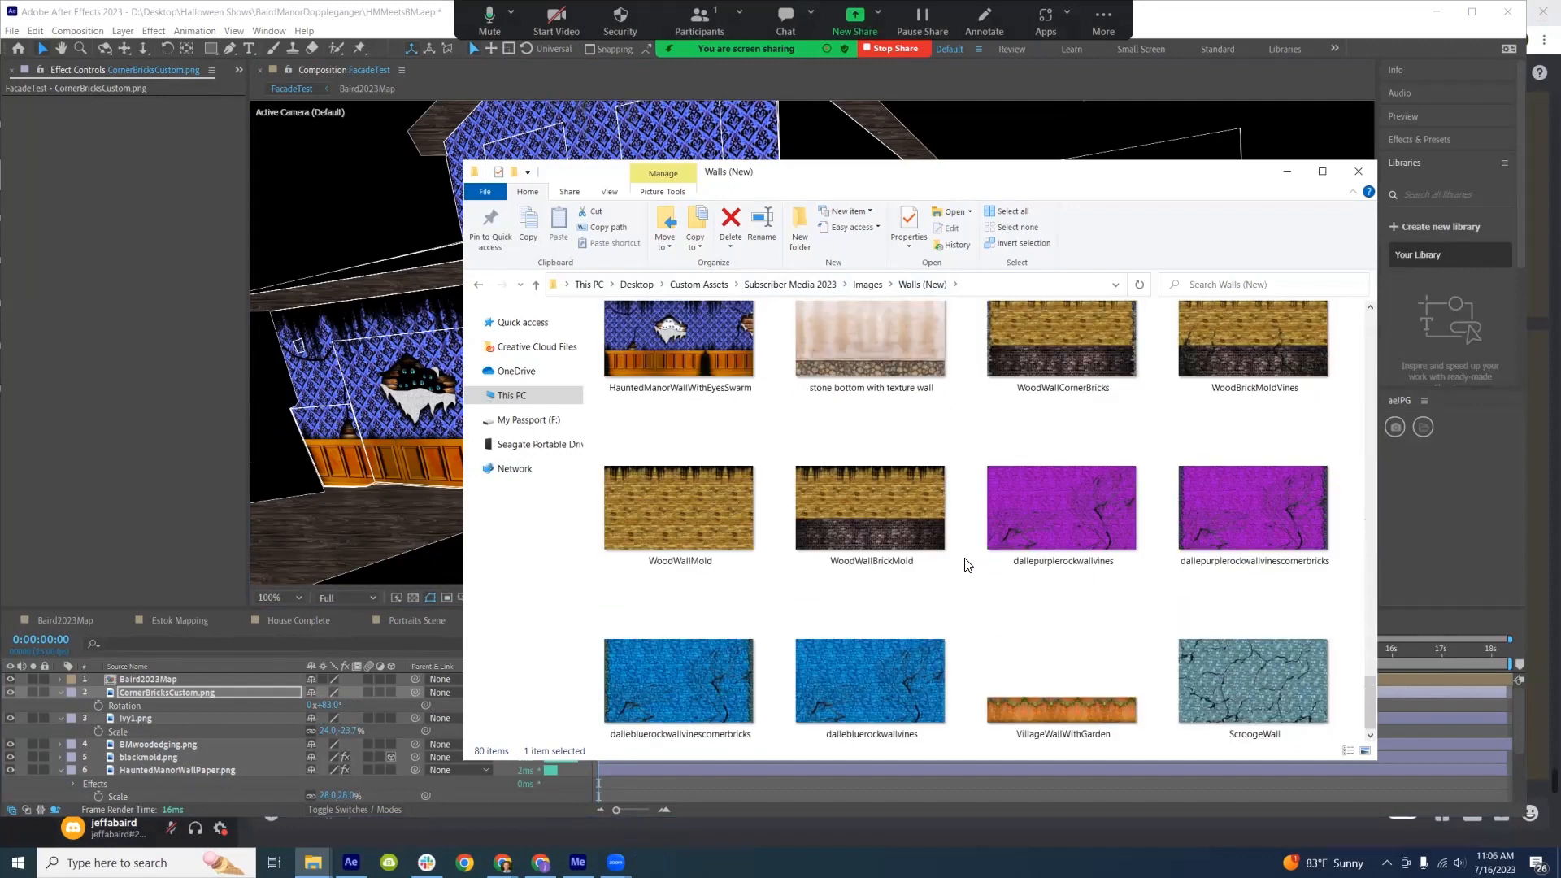
pyautogui.click(866, 284)
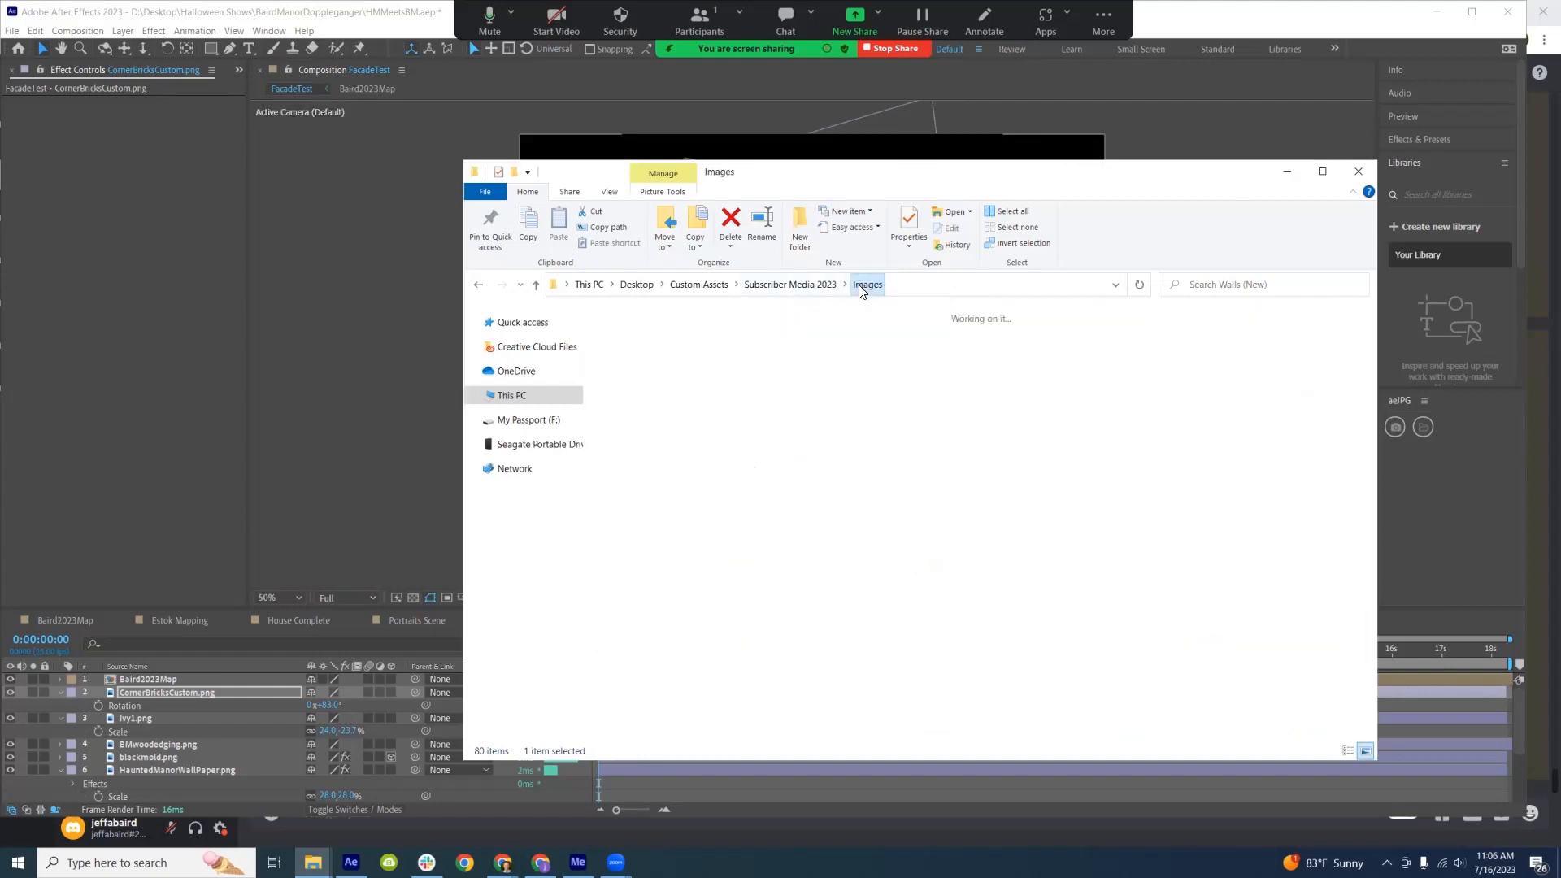
pyautogui.hotkey('alt', 'Tab')
pyautogui.hotkey('alt', 'Tab')
pyautogui.doubleClick(724, 443)
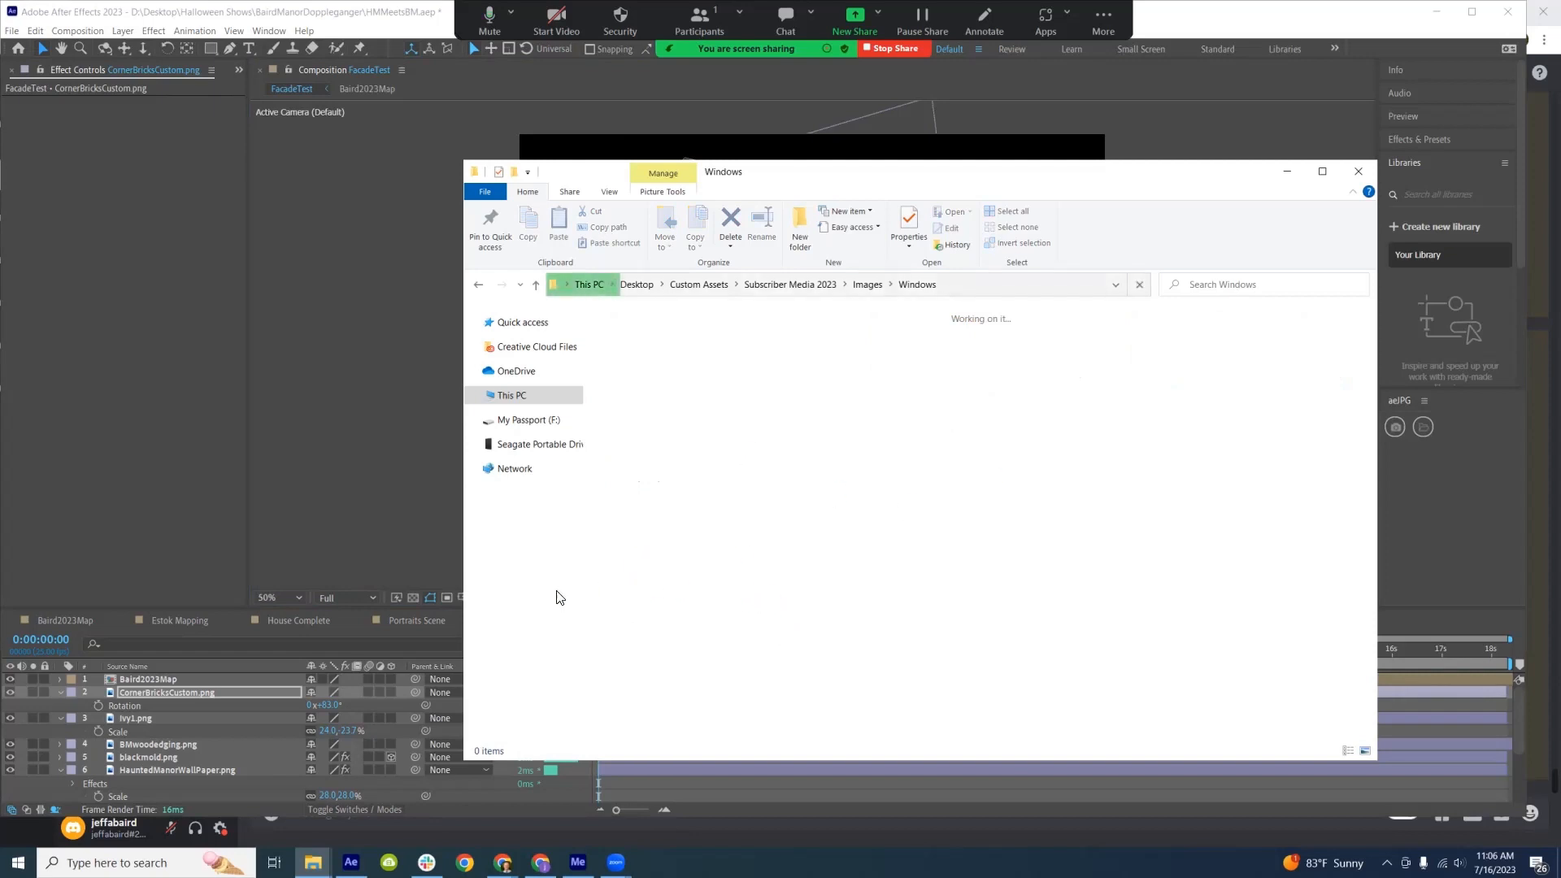
# Copy the WindowWithCurtains.mov layer from Portscene into FacadeTest beneath Baird2023Map and play the composition
pyautogui.click(405, 625)
pyautogui.click(797, 621)
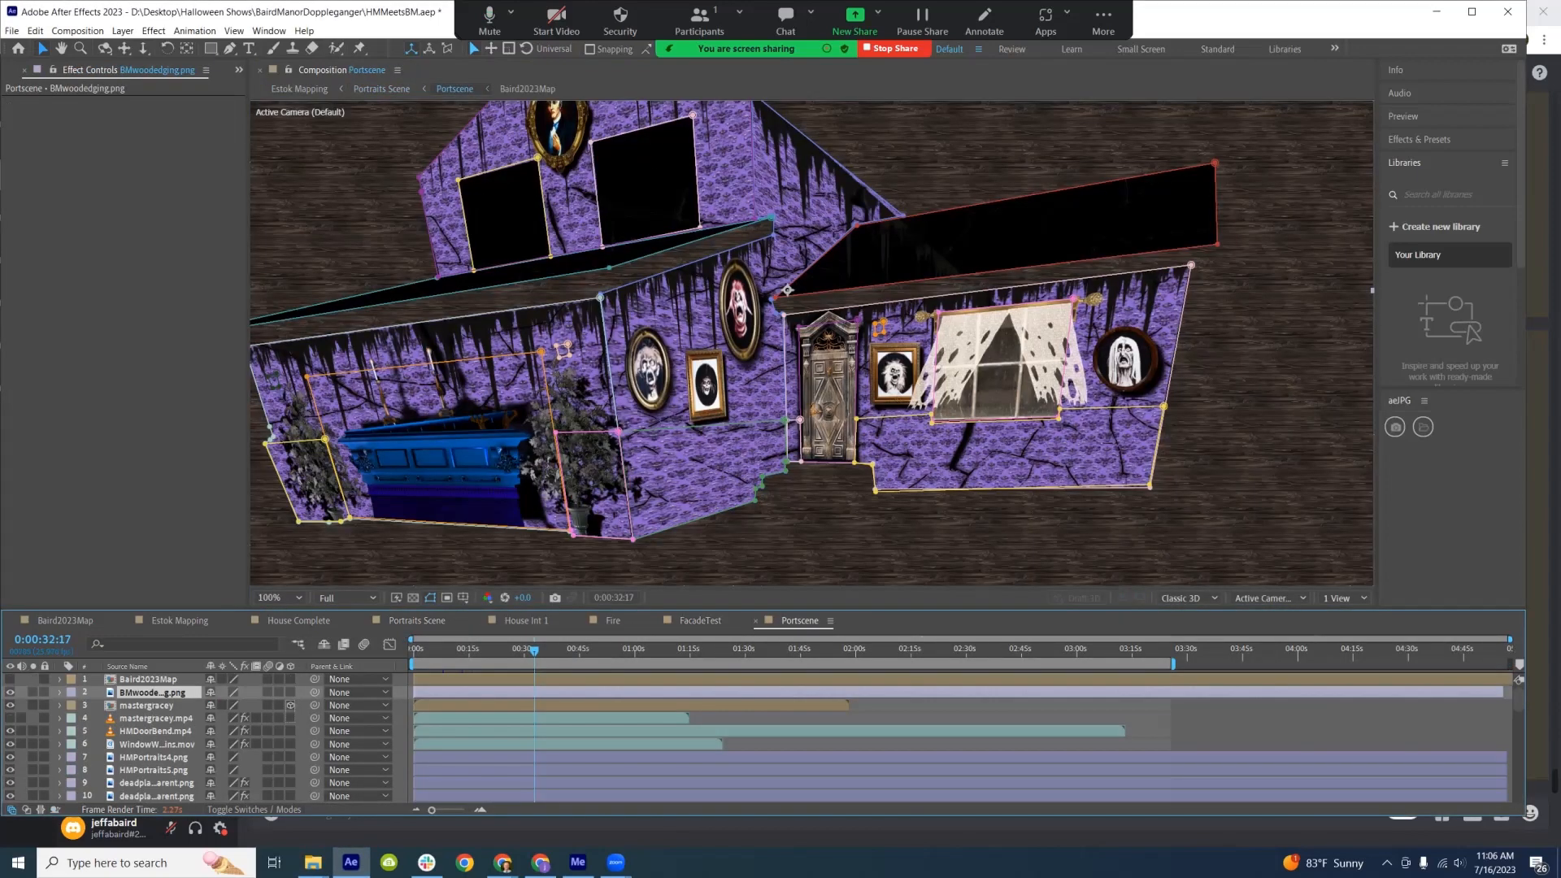
pyautogui.scroll(-1, 553, 732)
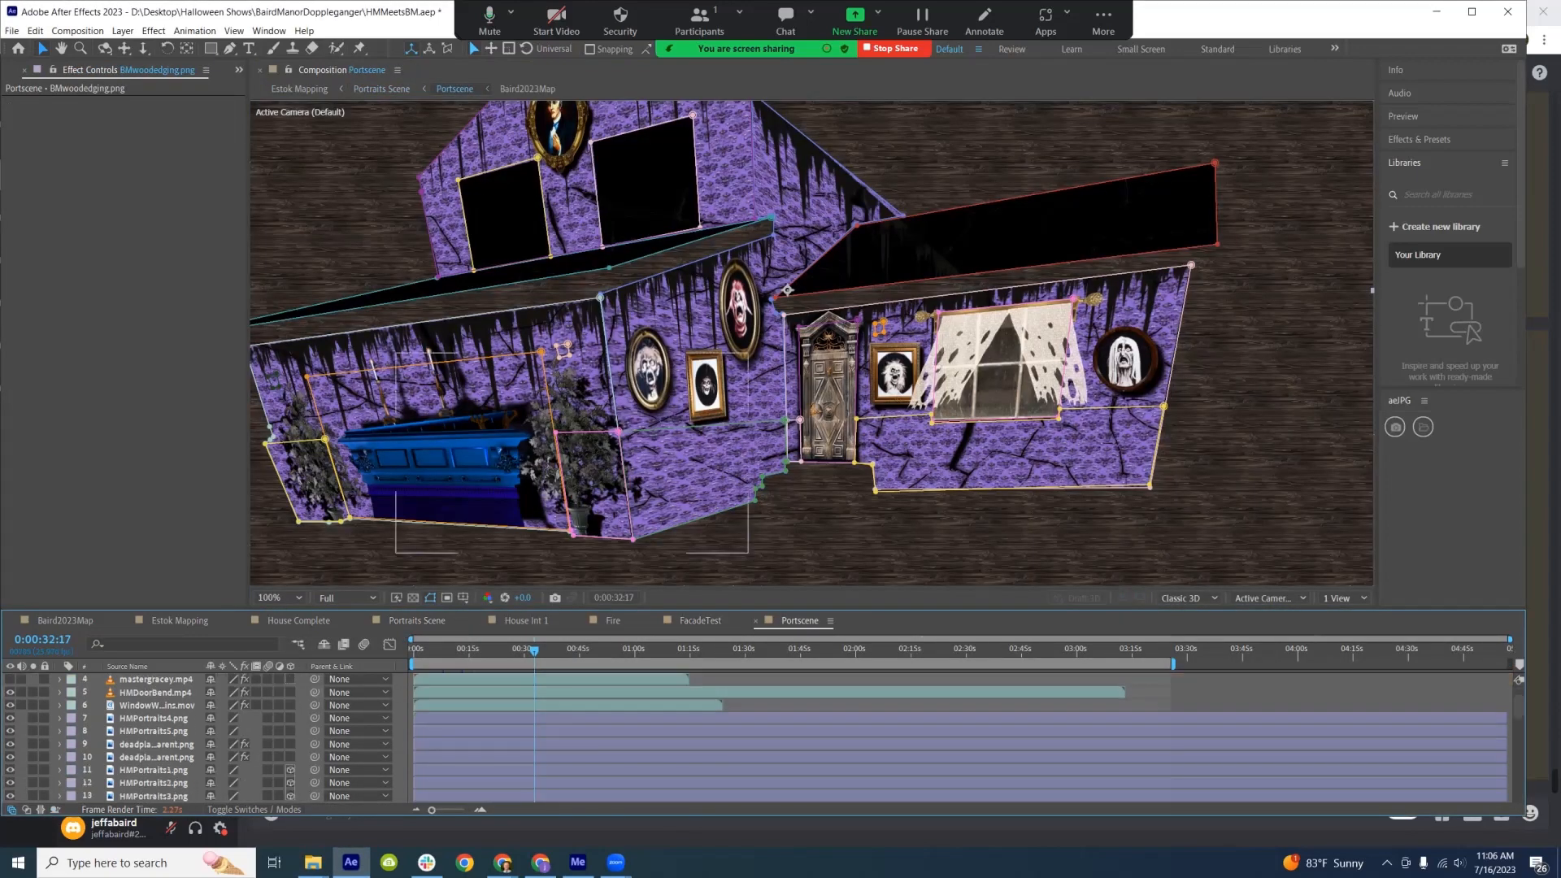
pyautogui.click(1000, 365)
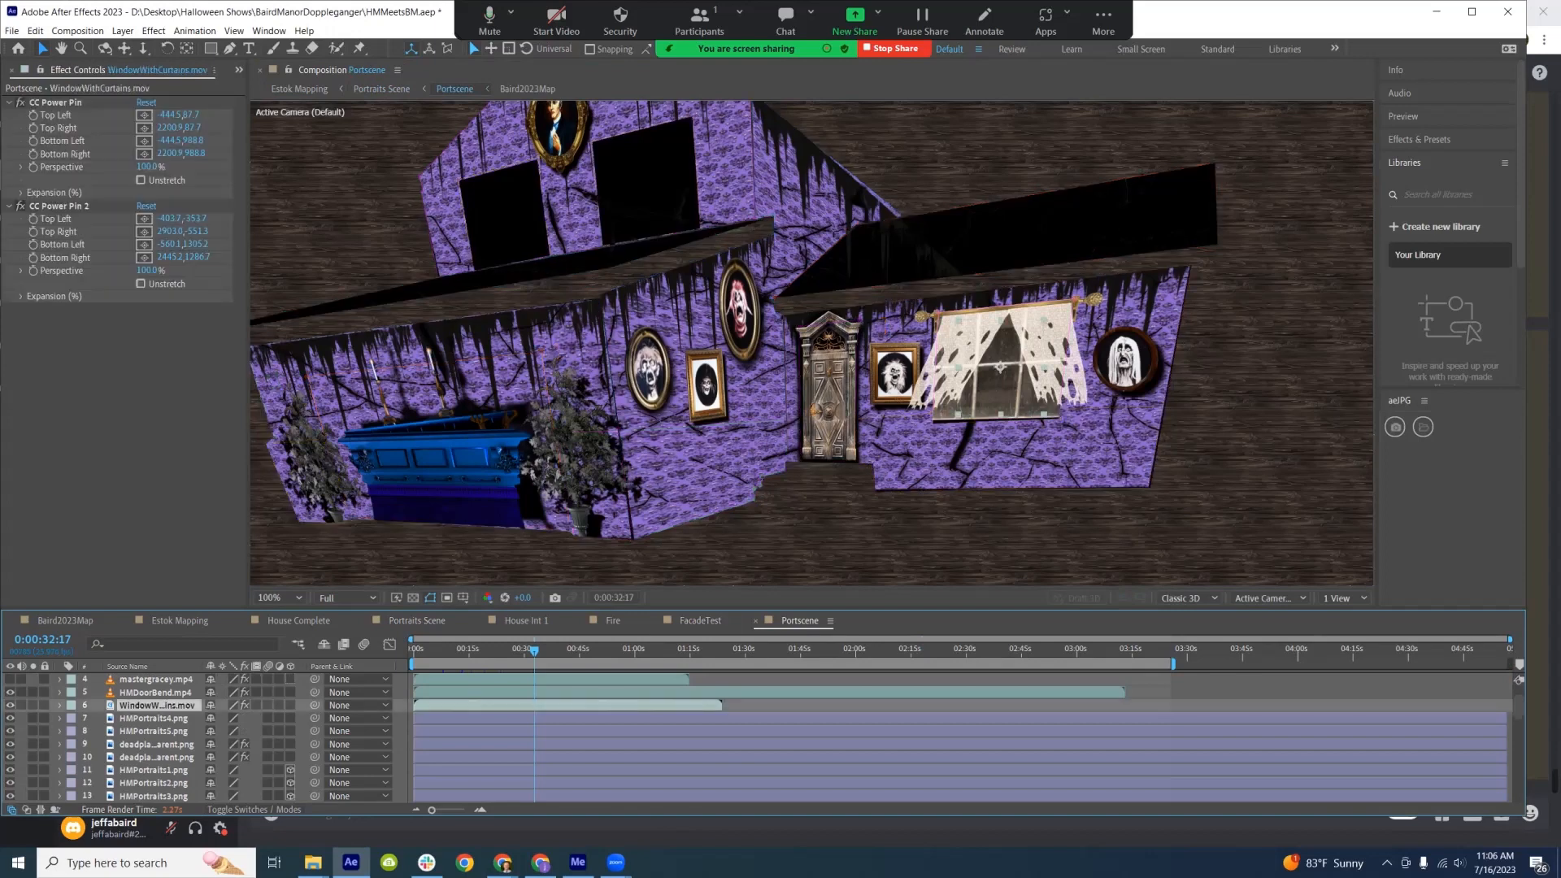
pyautogui.click(696, 622)
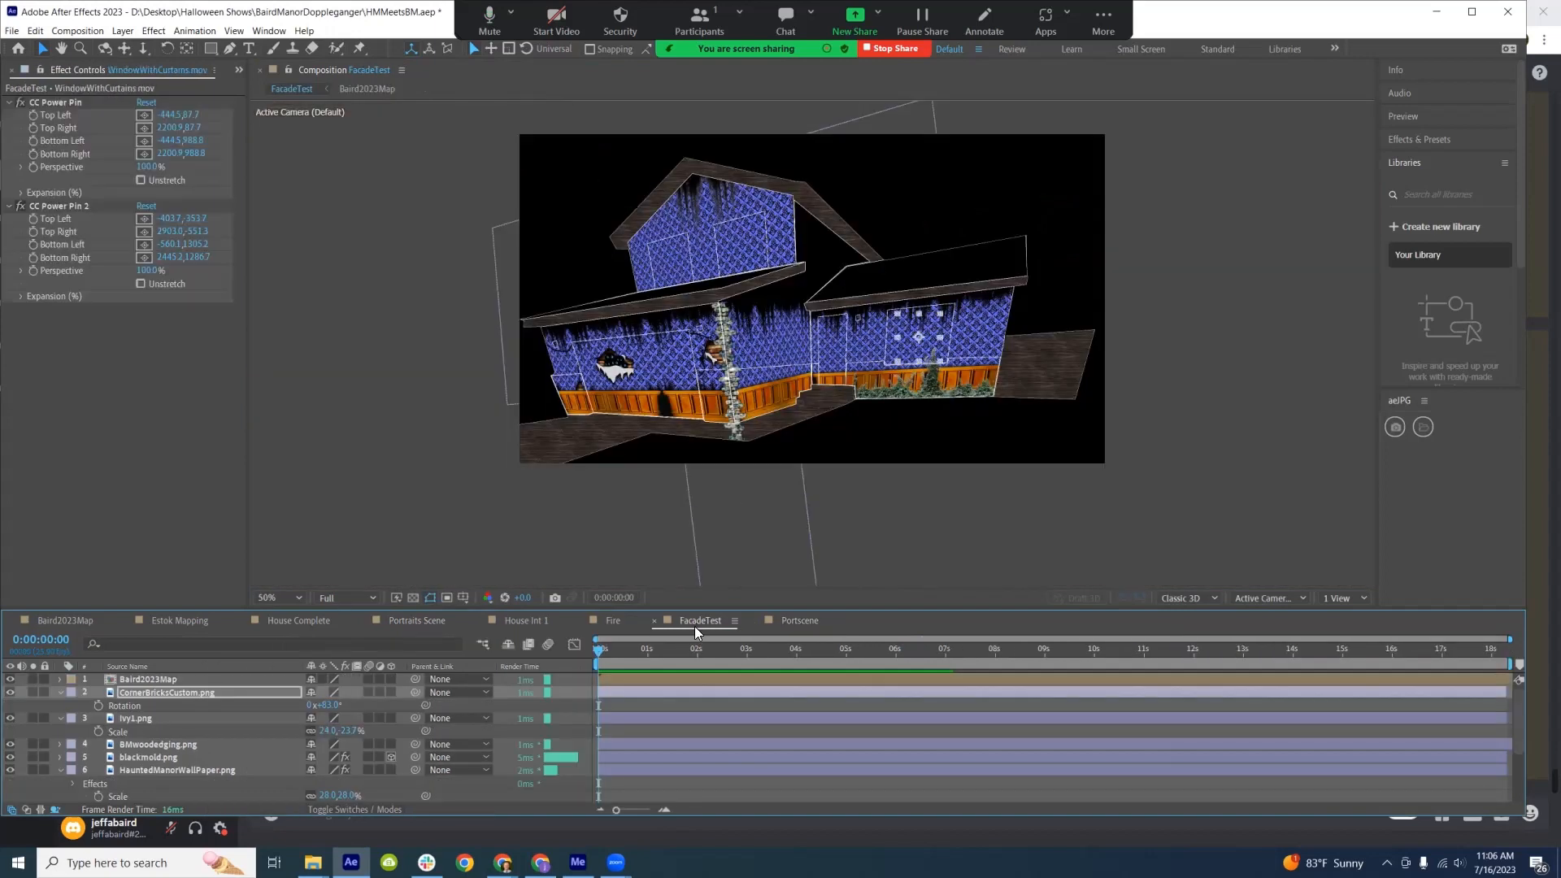
pyautogui.press('/')
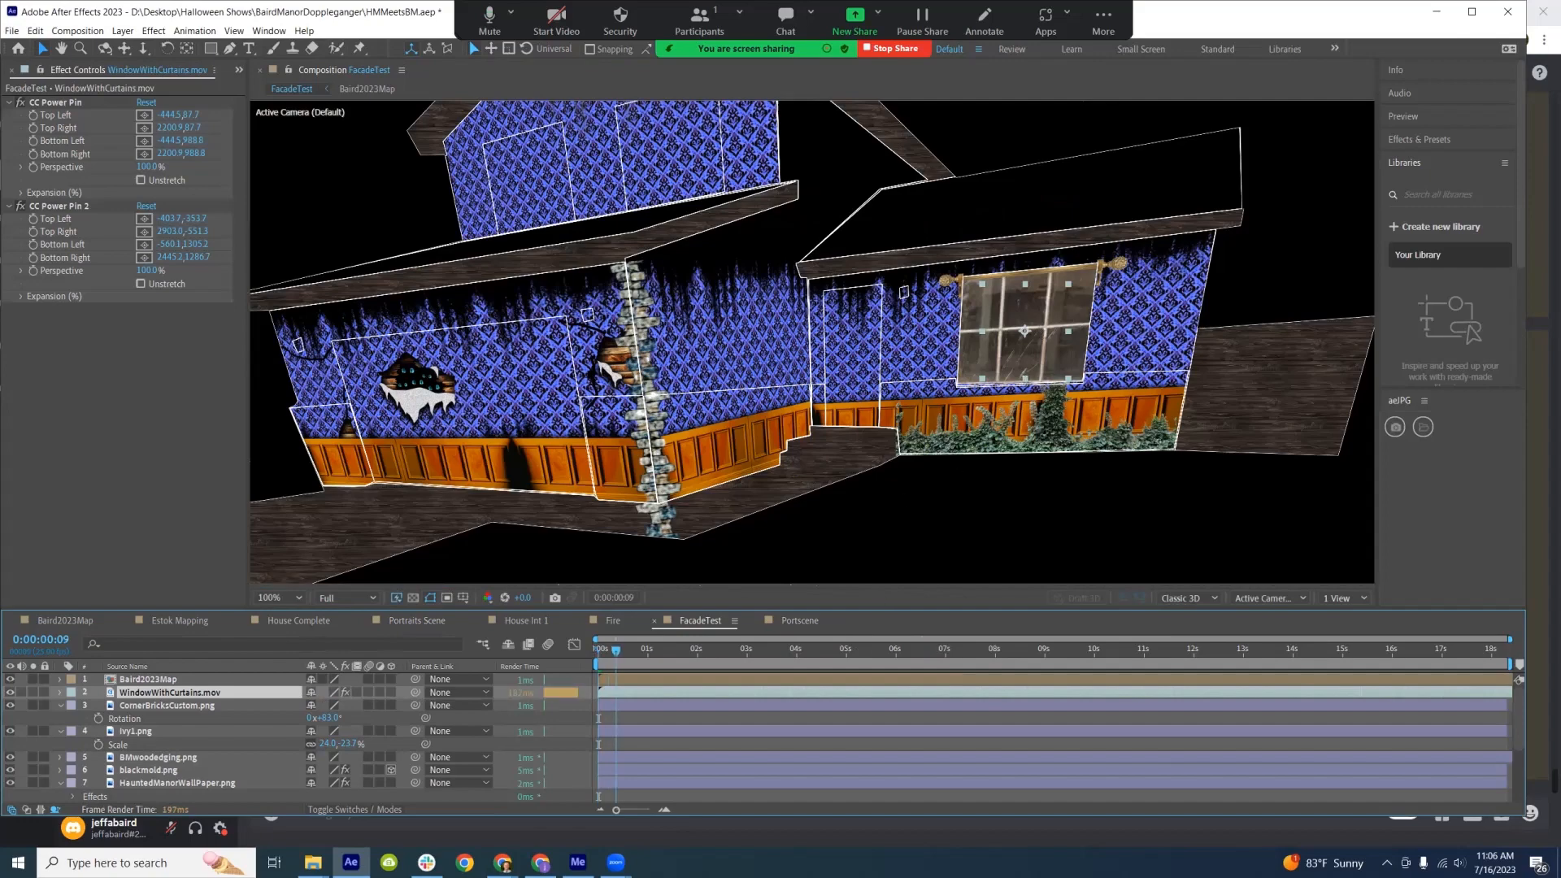
pyautogui.press('space')
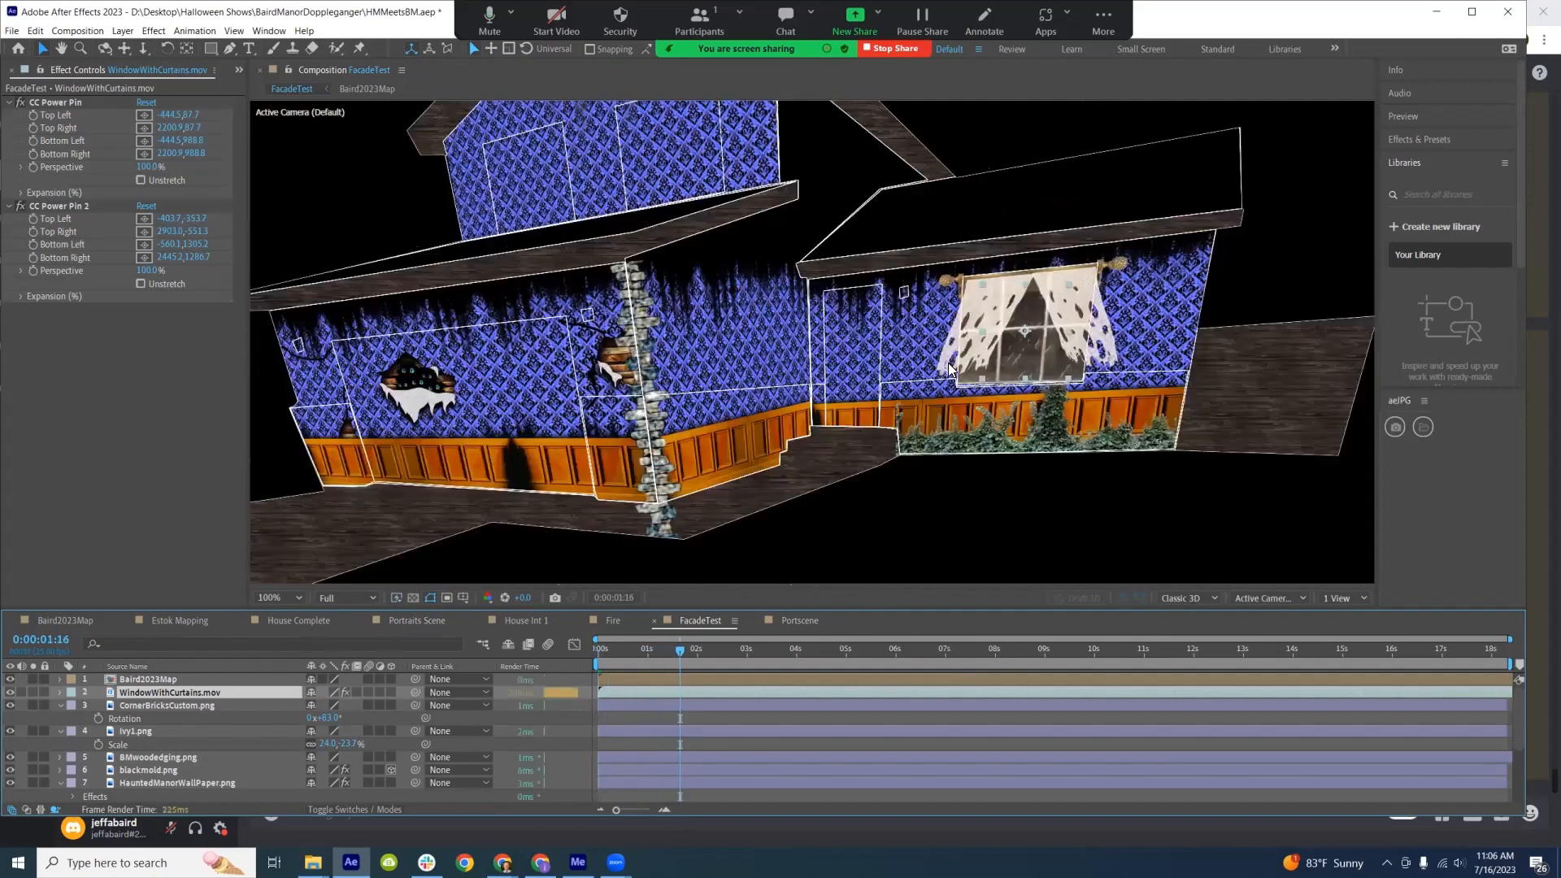
# Switch to File Explorer and look through the Windows folder for haunted window images
pyautogui.hotkey('alt', 'Tab')
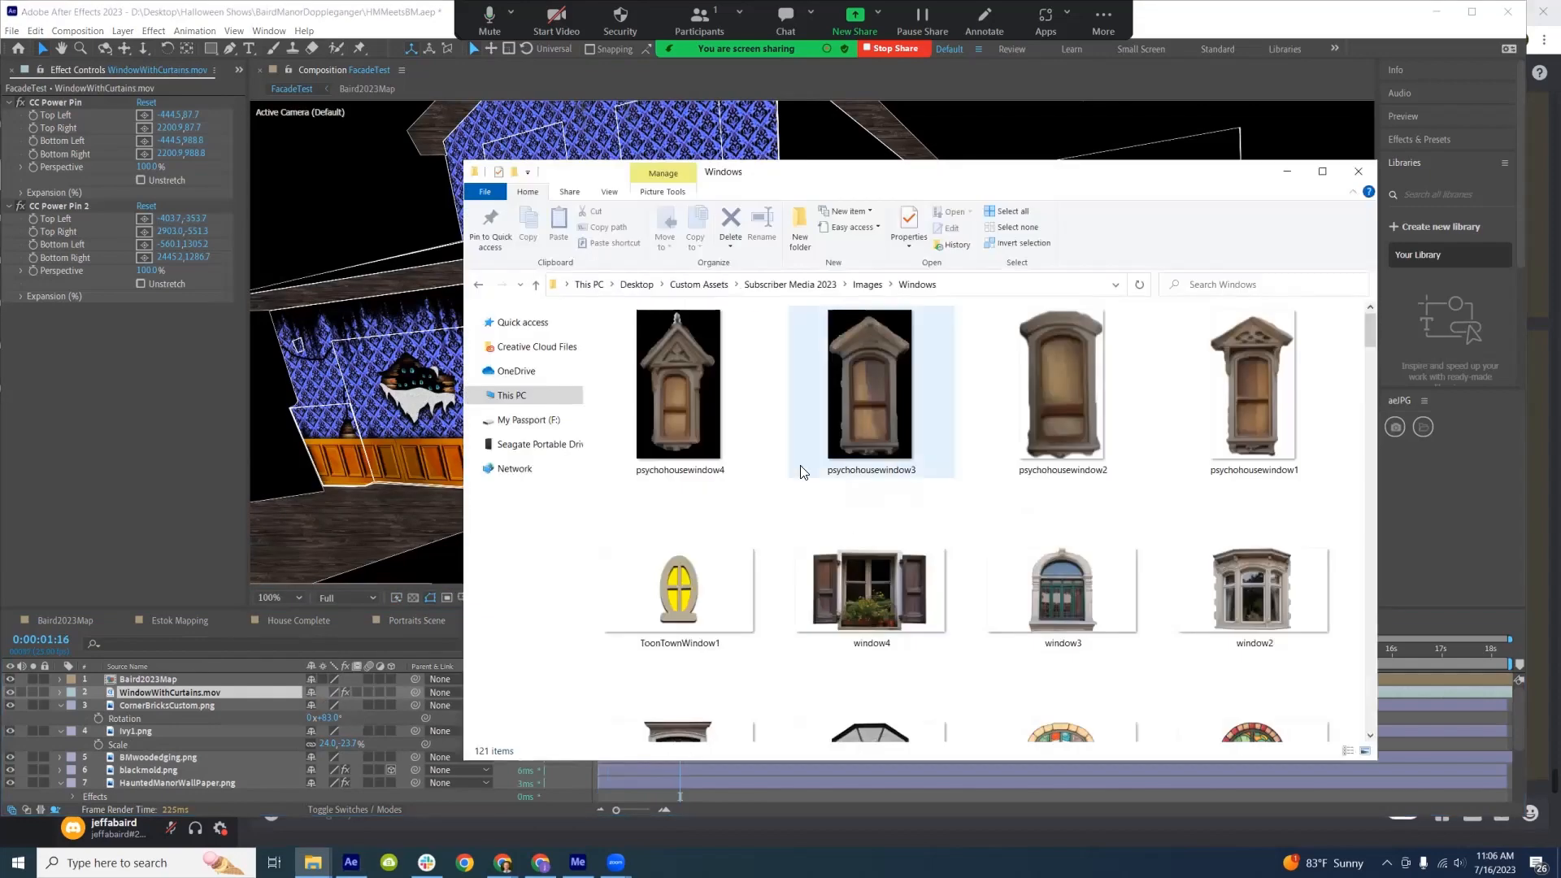
pyautogui.scroll(-1, 962, 579)
pyautogui.scroll(-5, 962, 580)
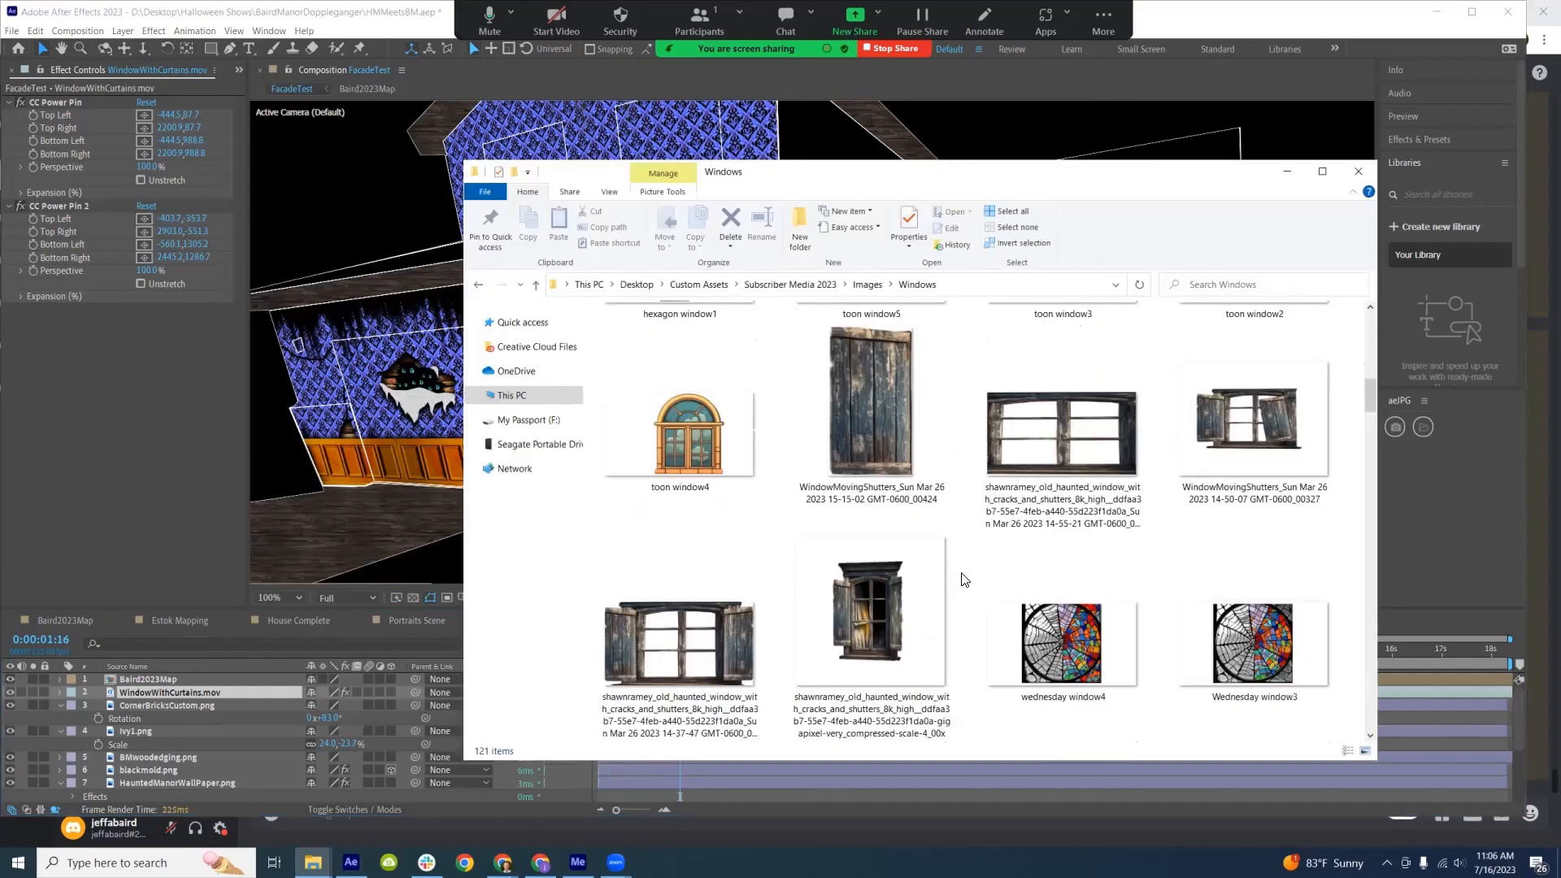
pyautogui.hotkey('alt', 'Tab')
pyautogui.hotkey('alt', 'Tab')
# Add garage door1 from the Garage doors folder inside Doors to FacadeTest and stack it beneath the Baird2023Map layer
pyautogui.click(866, 291)
pyautogui.doubleClick(714, 392)
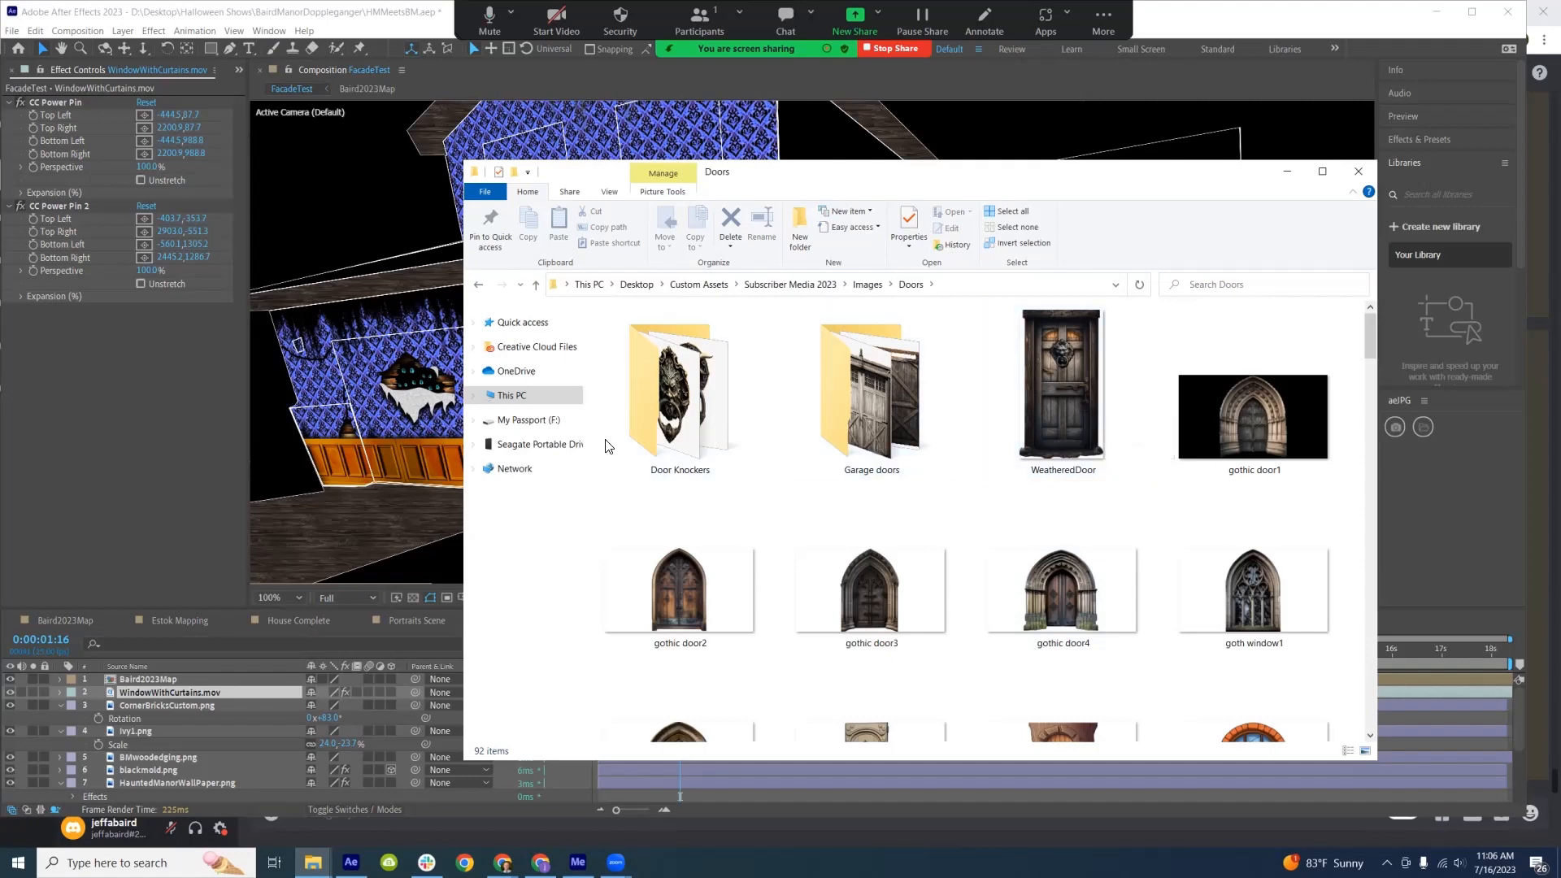
pyautogui.click(839, 430)
pyautogui.hotkey('alt', 'Tab')
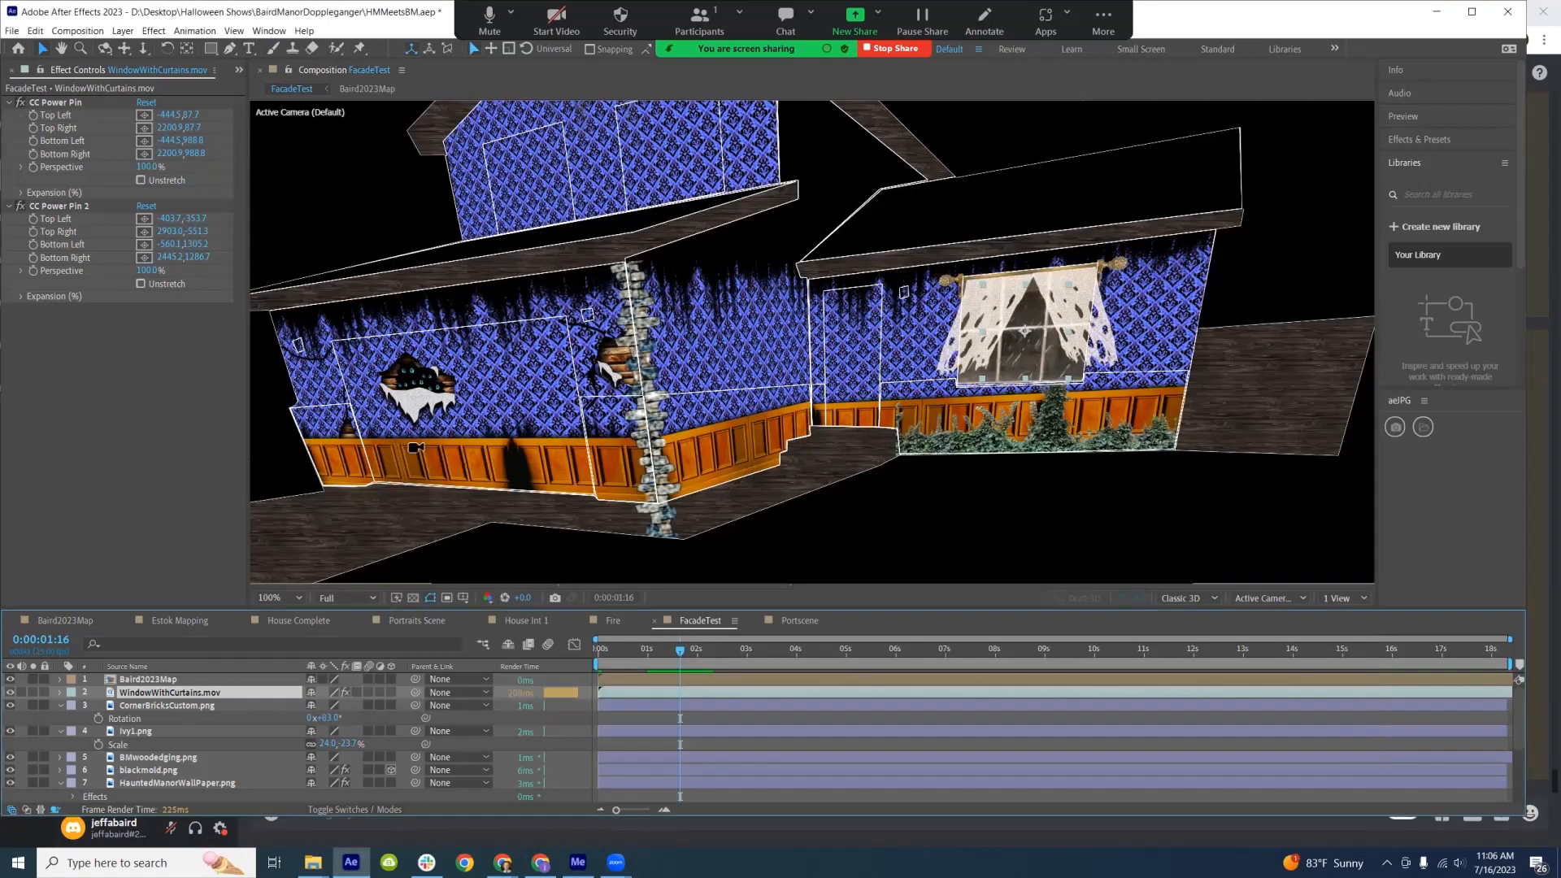
pyautogui.hotkey('alt', 'Tab')
pyautogui.doubleClick(874, 418)
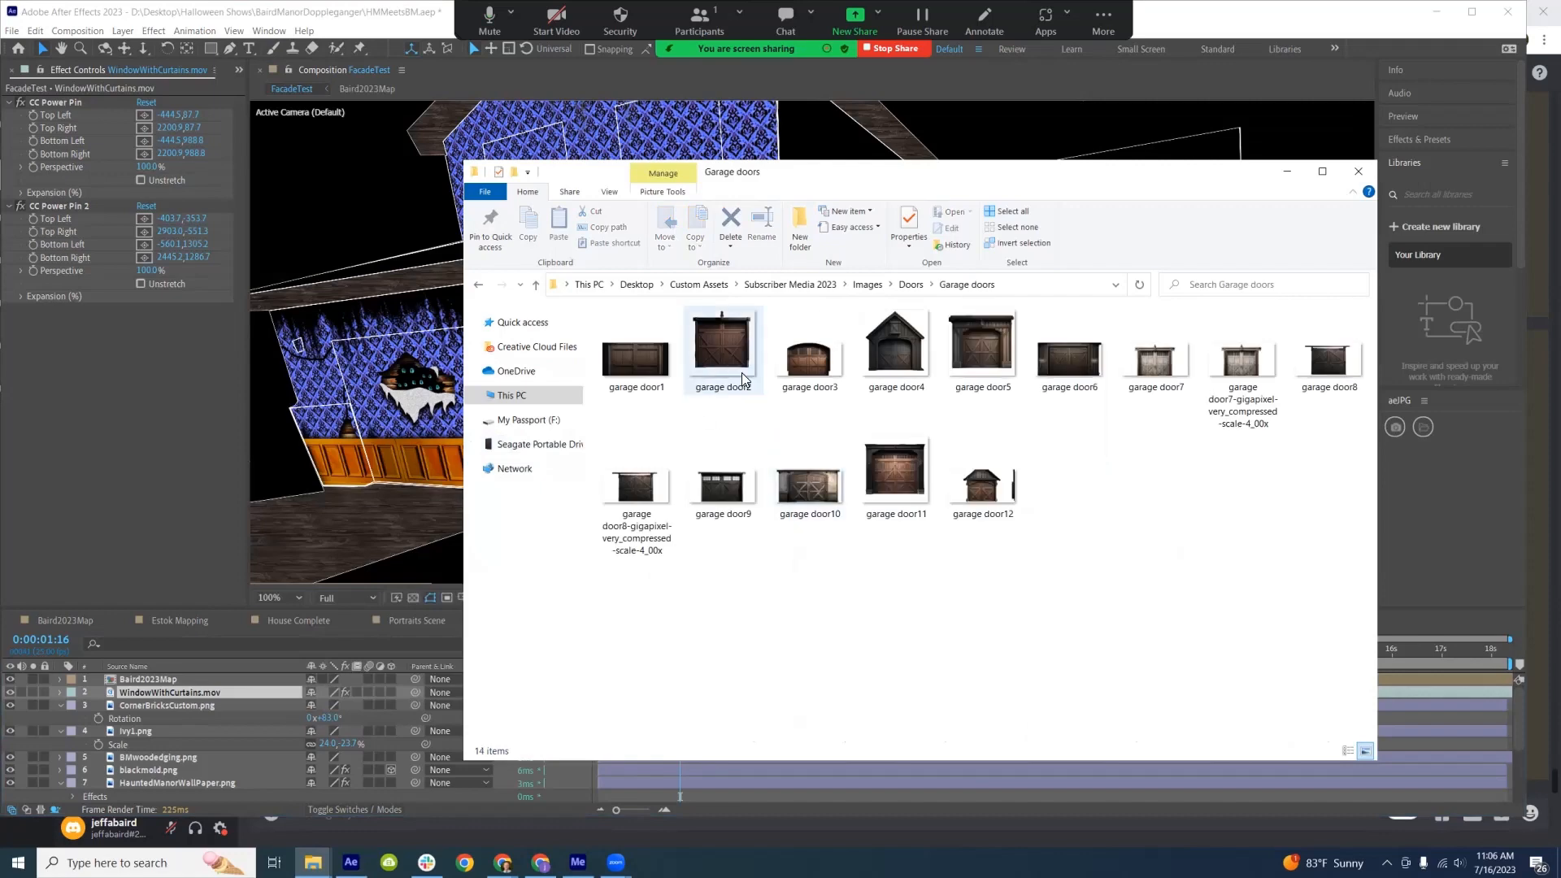
pyautogui.moveTo(657, 376); pyautogui.dragTo(163, 687)
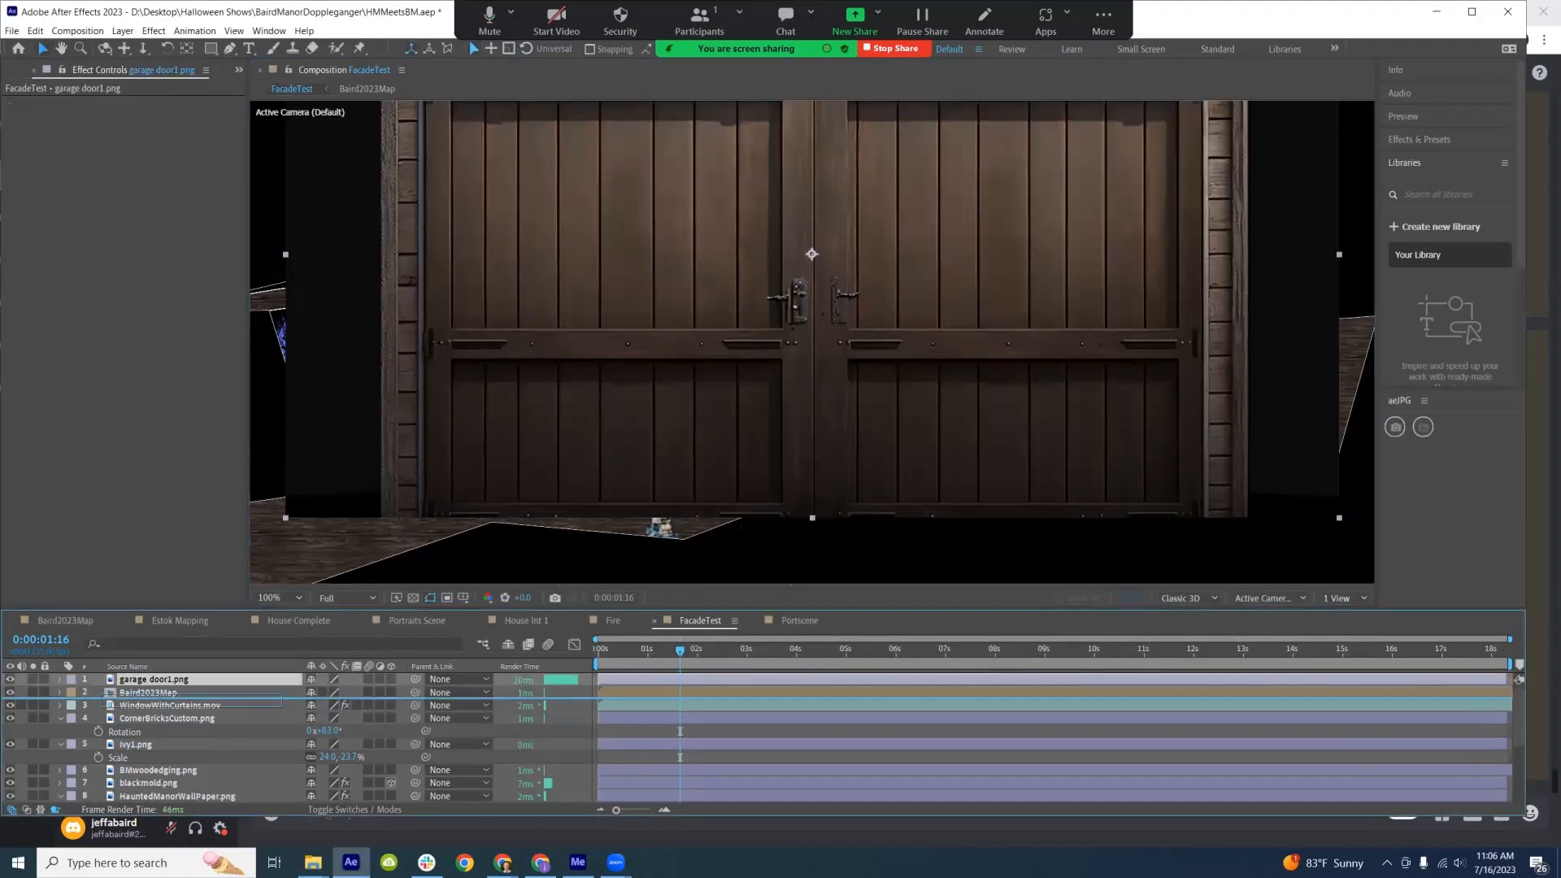
pyautogui.hotkey('ctrl', '[')
# Scale garage door1.png to 28%, place it over the garage outline on the lower wall, and hide the layer
pyautogui.press('s')
pyautogui.moveTo(350, 705); pyautogui.dragTo(291, 706)
pyautogui.moveTo(812, 259); pyautogui.dragTo(481, 420)
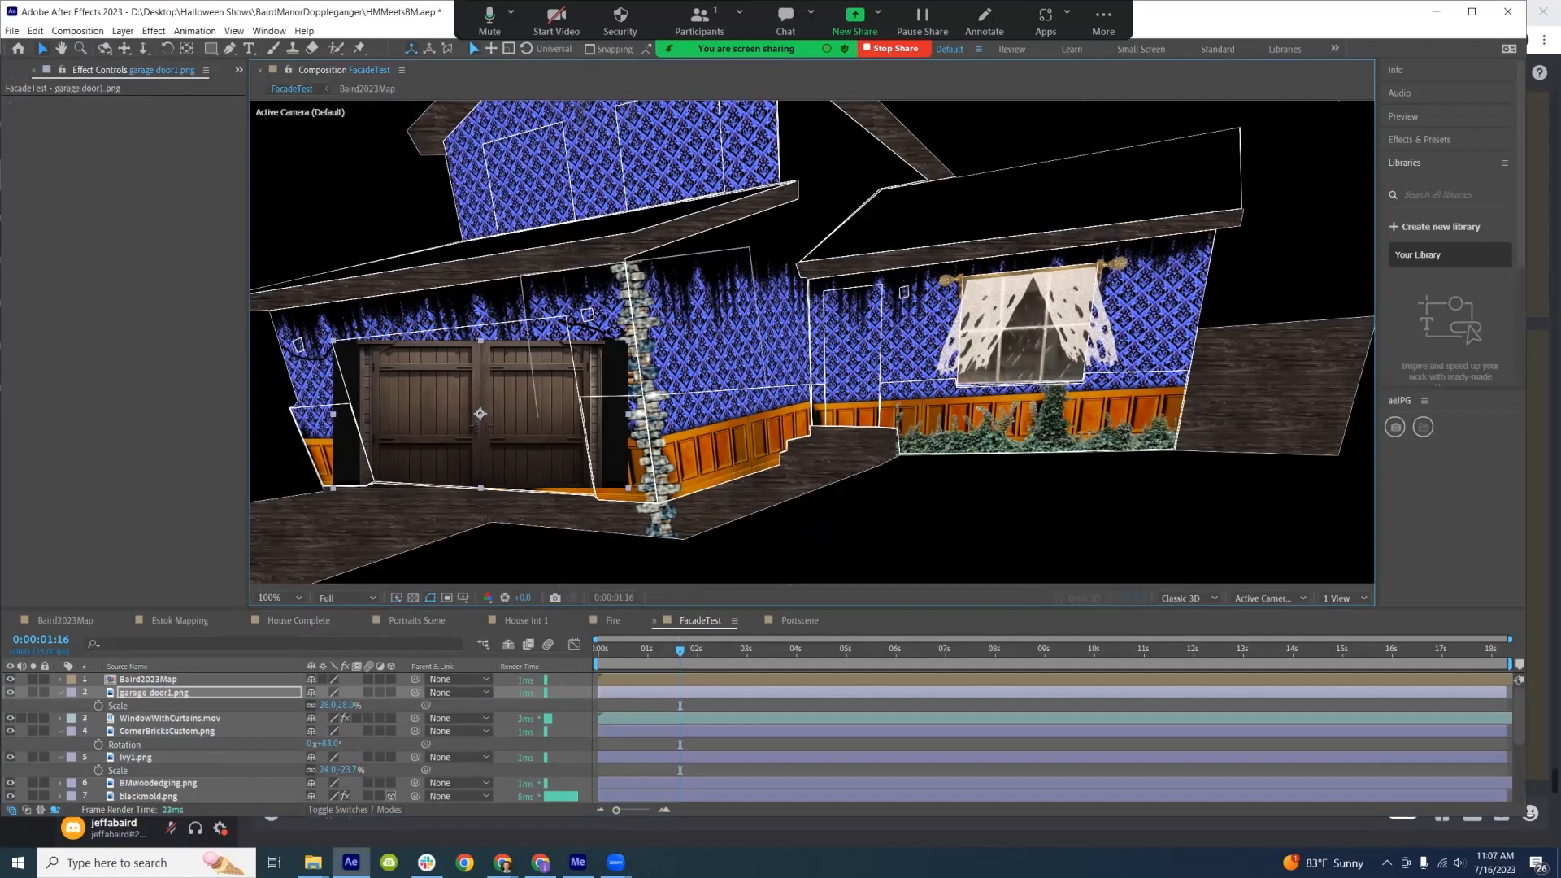
pyautogui.click(10, 693)
# Switch to File Explorer and look through the Characters folder inside Images for ghosts and other figures
pyautogui.hotkey('alt', 'Tab')
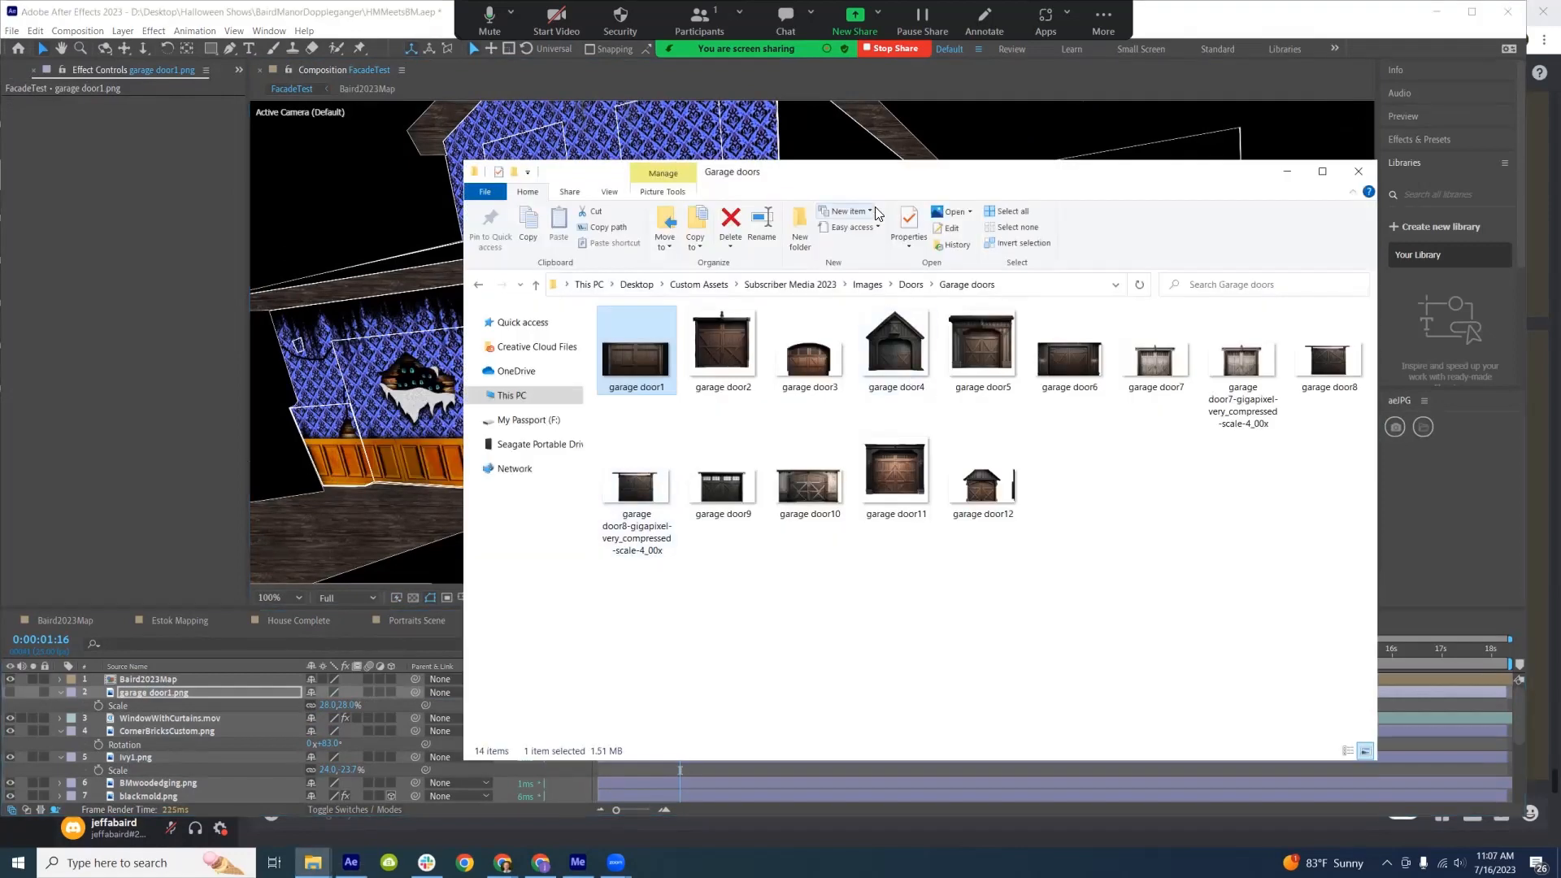
pyautogui.click(867, 285)
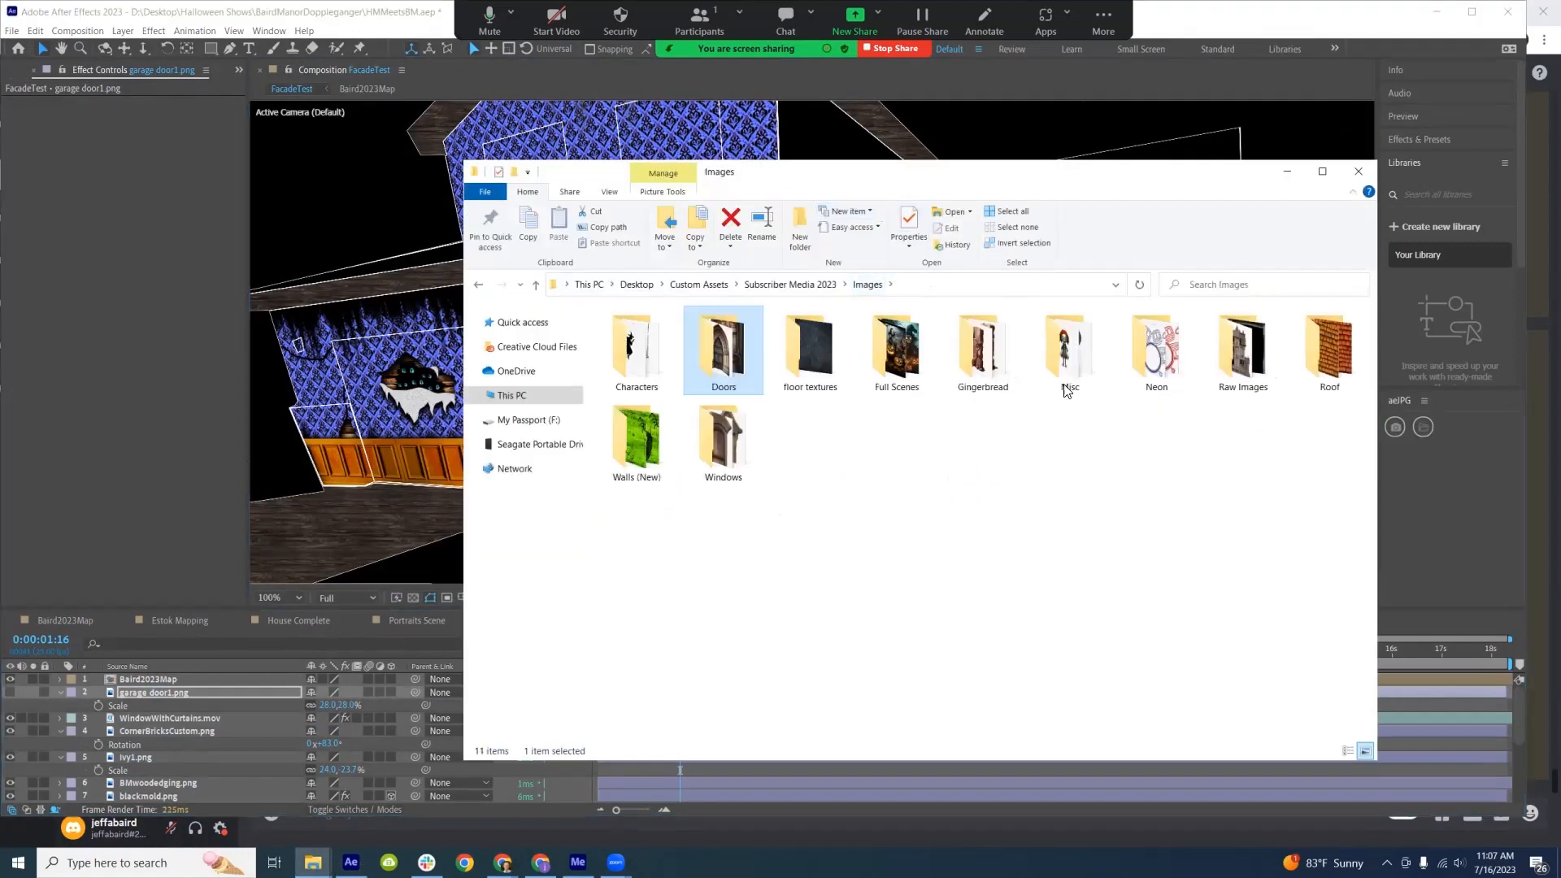
pyautogui.doubleClick(641, 371)
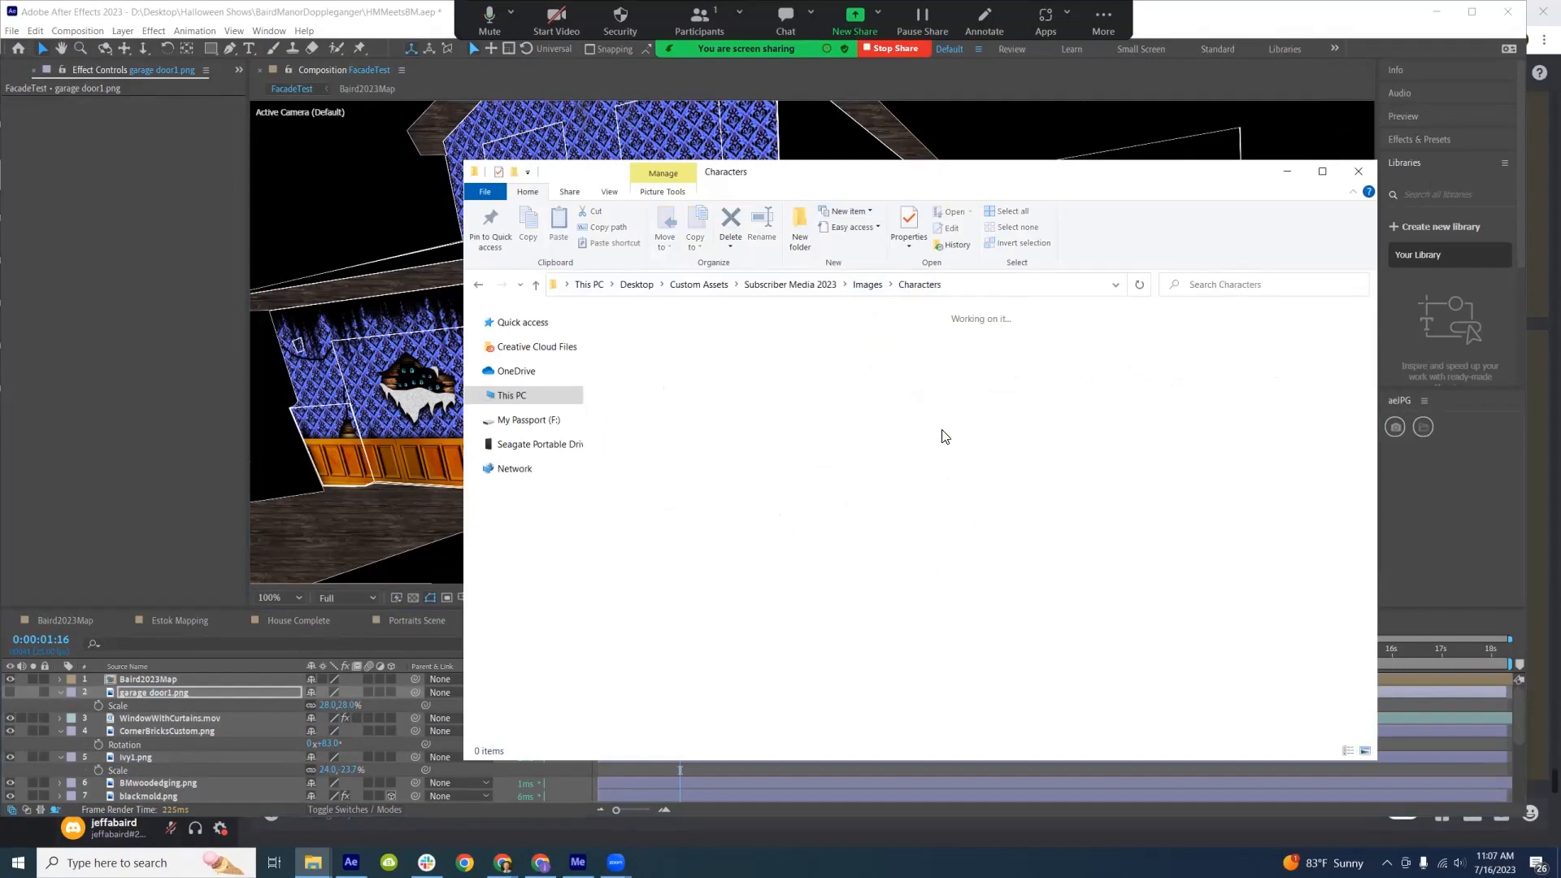
pyautogui.scroll(-3, 1005, 608)
pyautogui.scroll(1, 1005, 609)
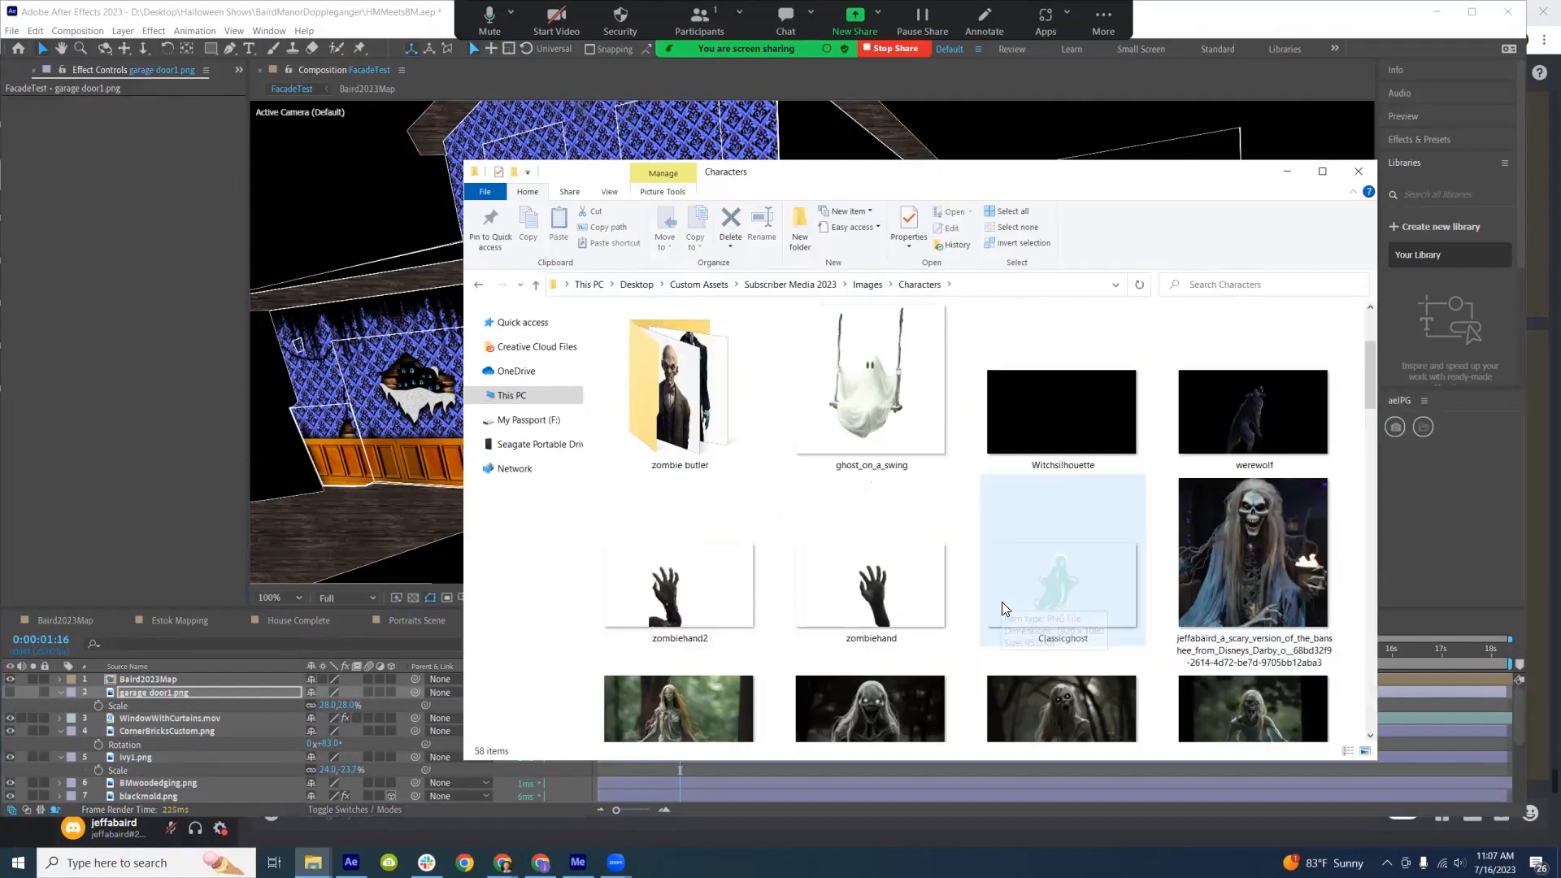
pyautogui.scroll(-5, 1002, 602)
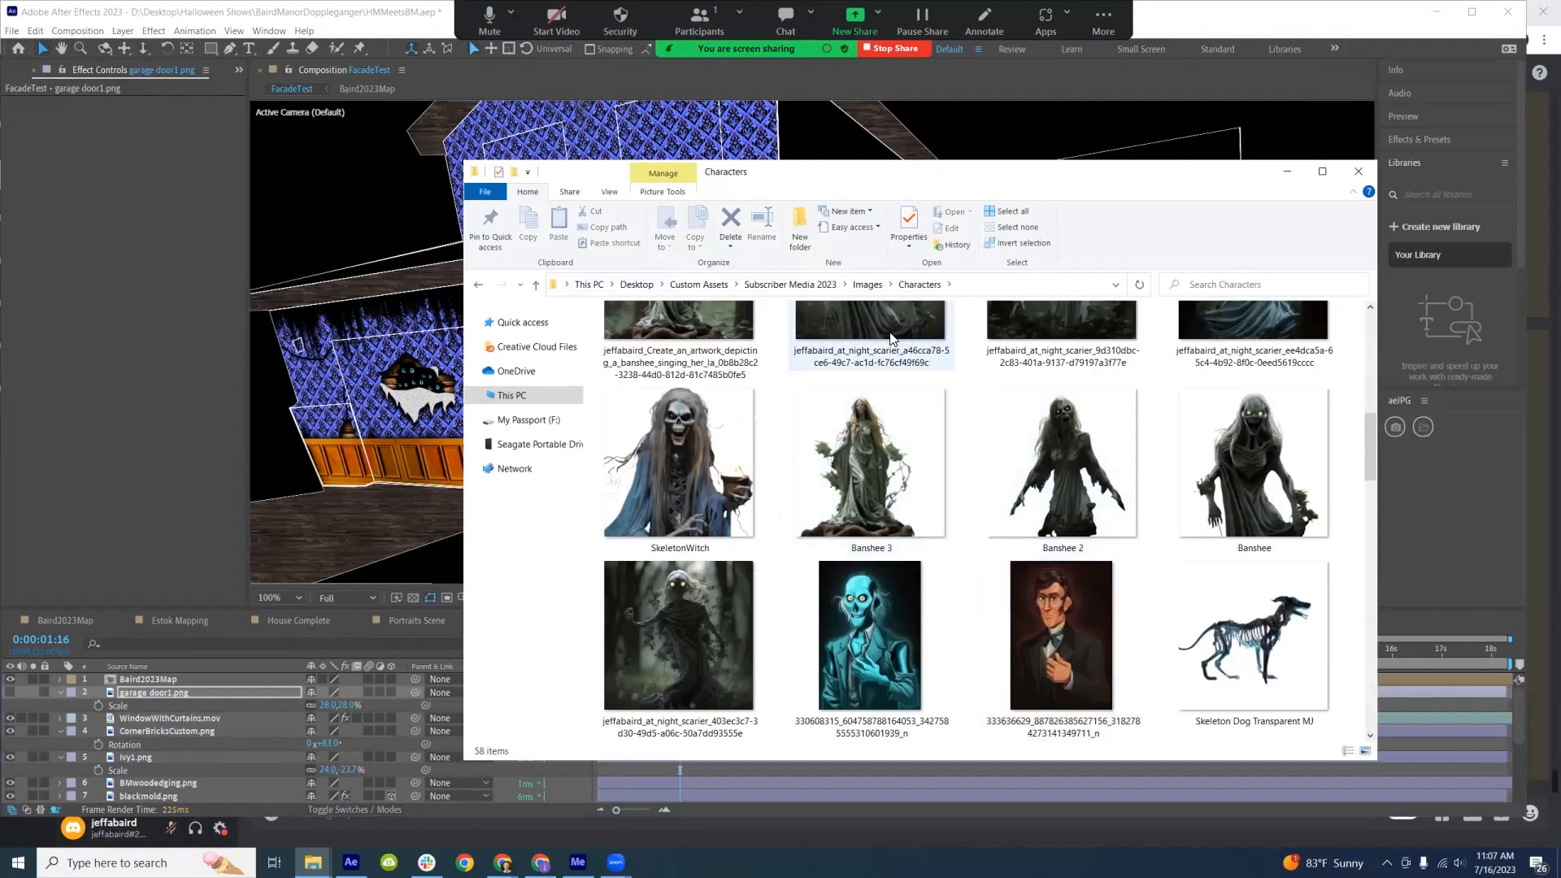
# Open the Videos folder in Subscriber Media 2023 in a maximized window and look through its animated clips
pyautogui.click(817, 290)
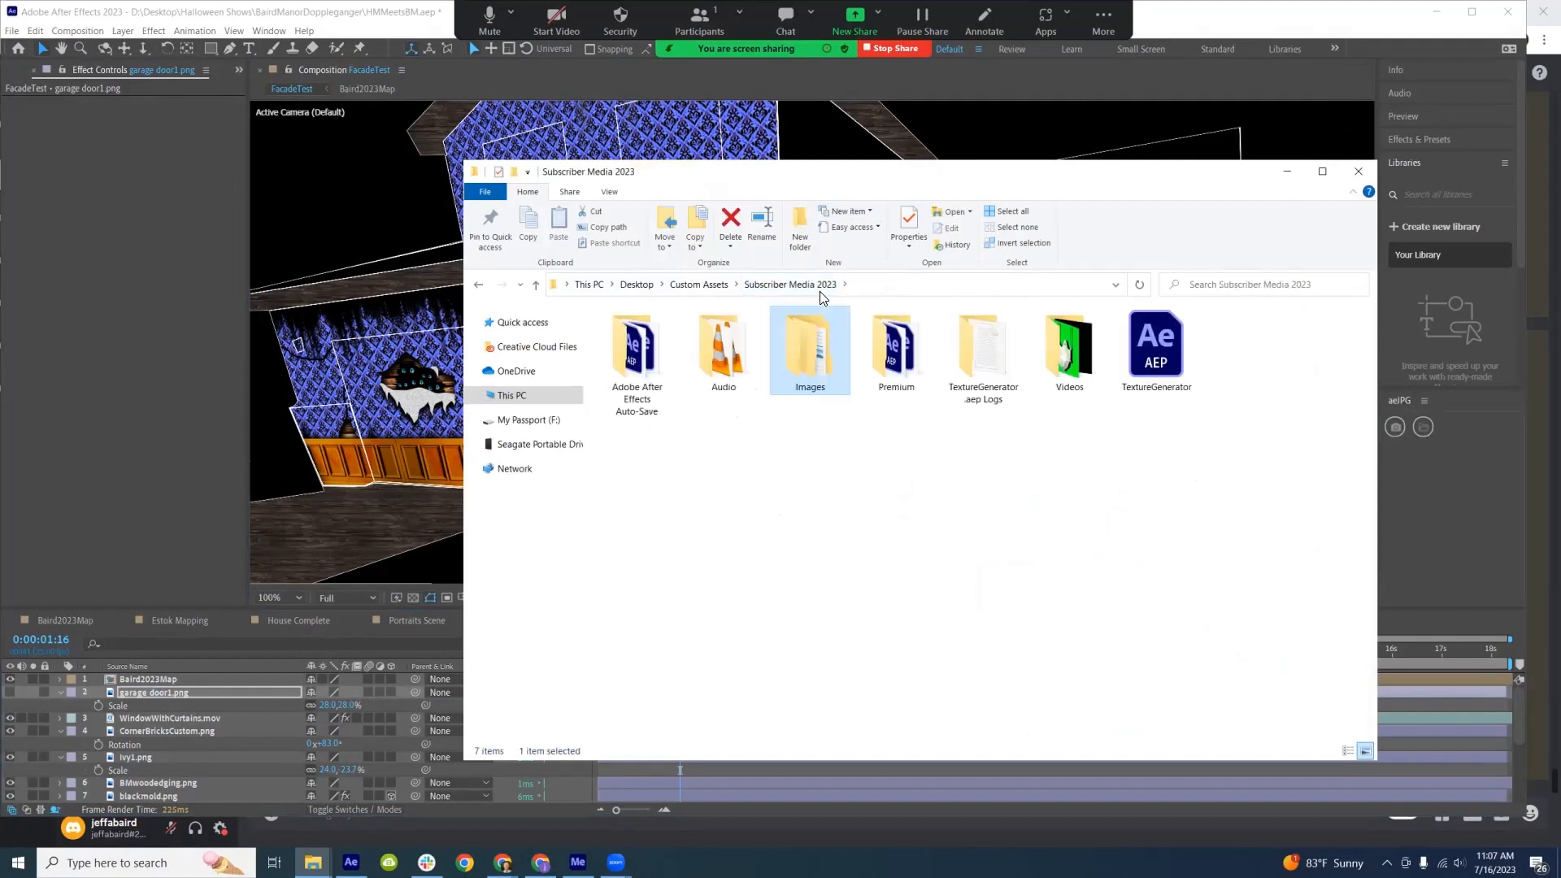
pyautogui.doubleClick(1065, 375)
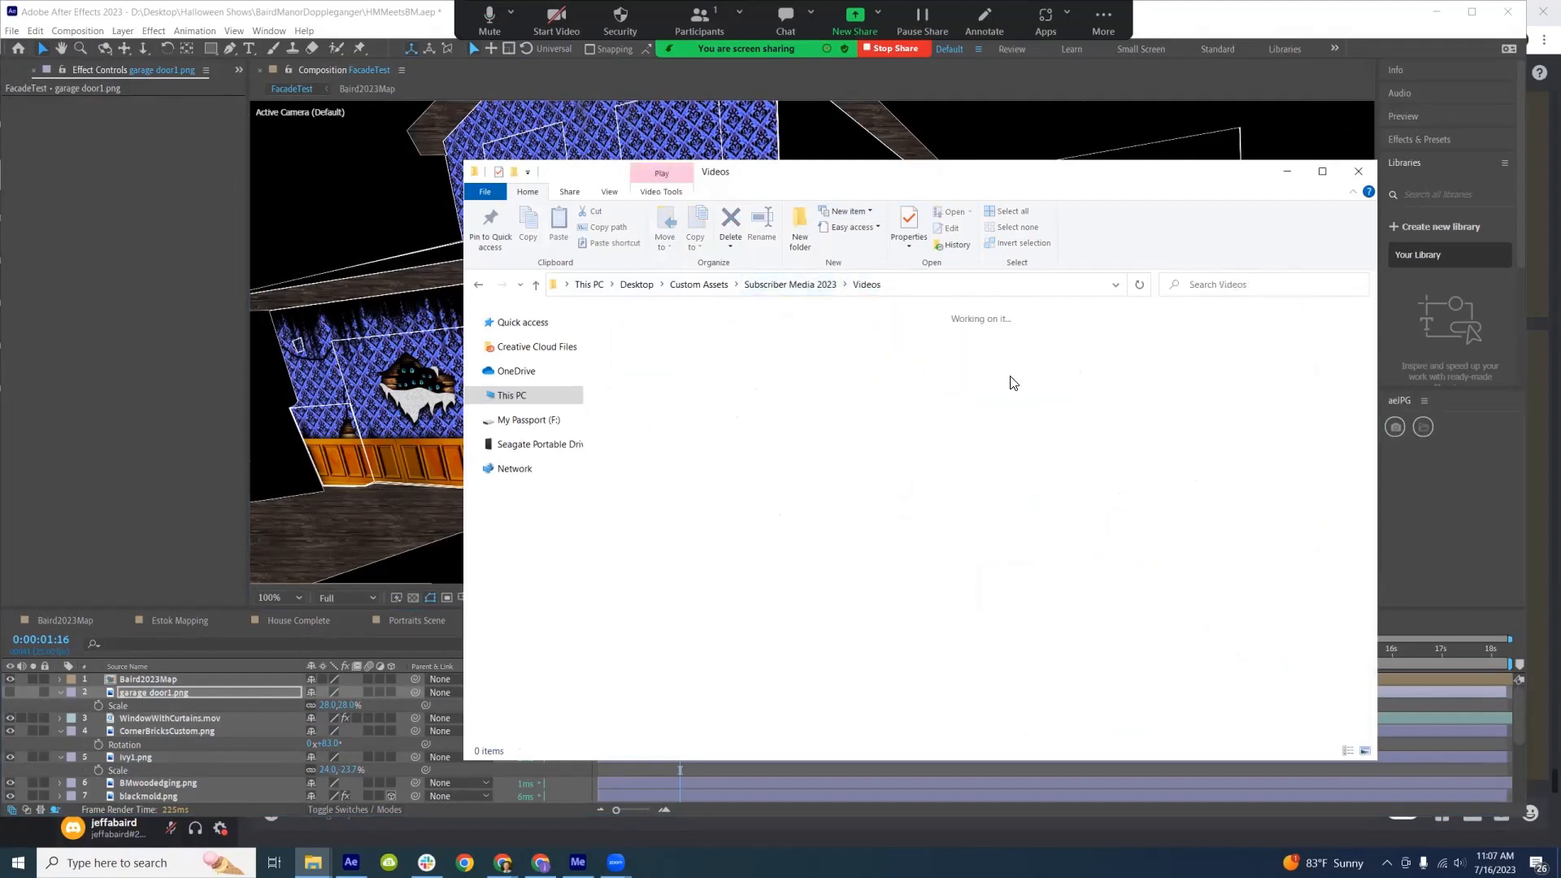
pyautogui.click(1322, 171)
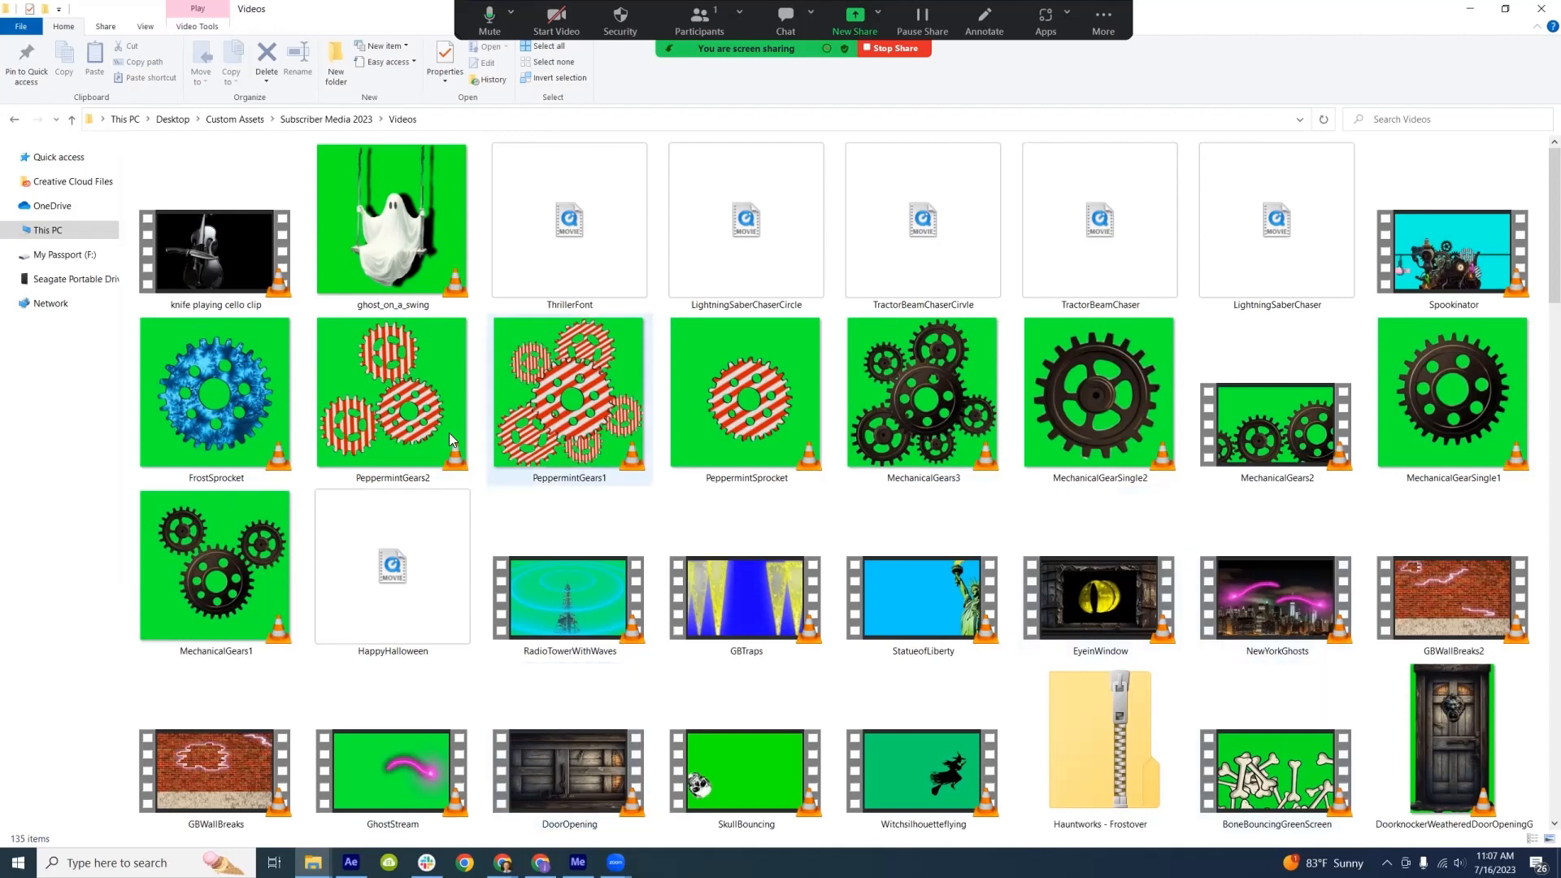
pyautogui.scroll(-5, 632, 582)
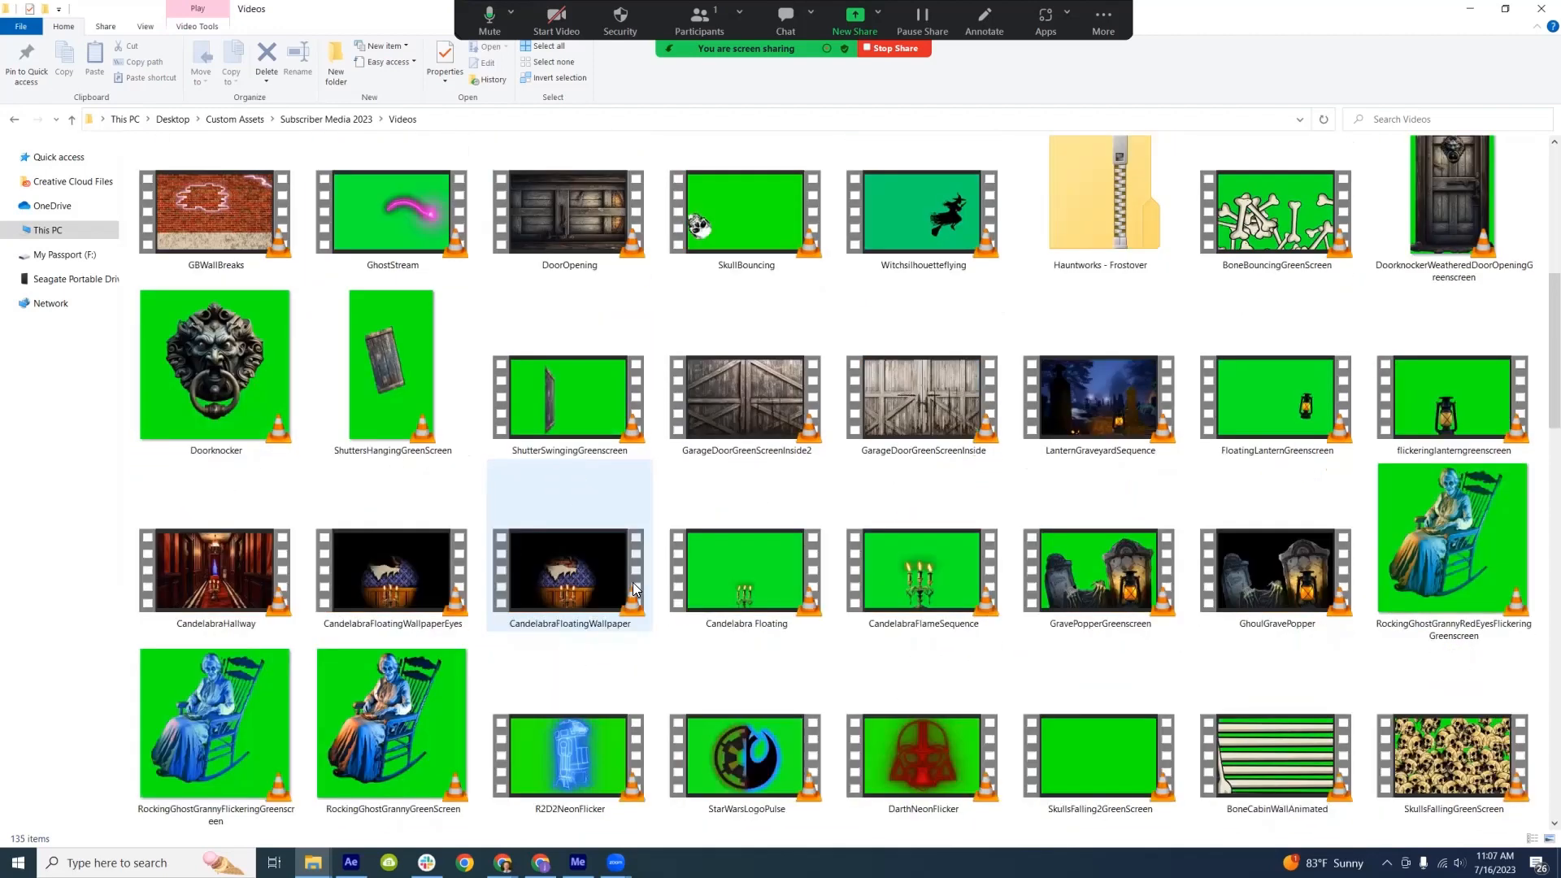
pyautogui.scroll(-3, 852, 608)
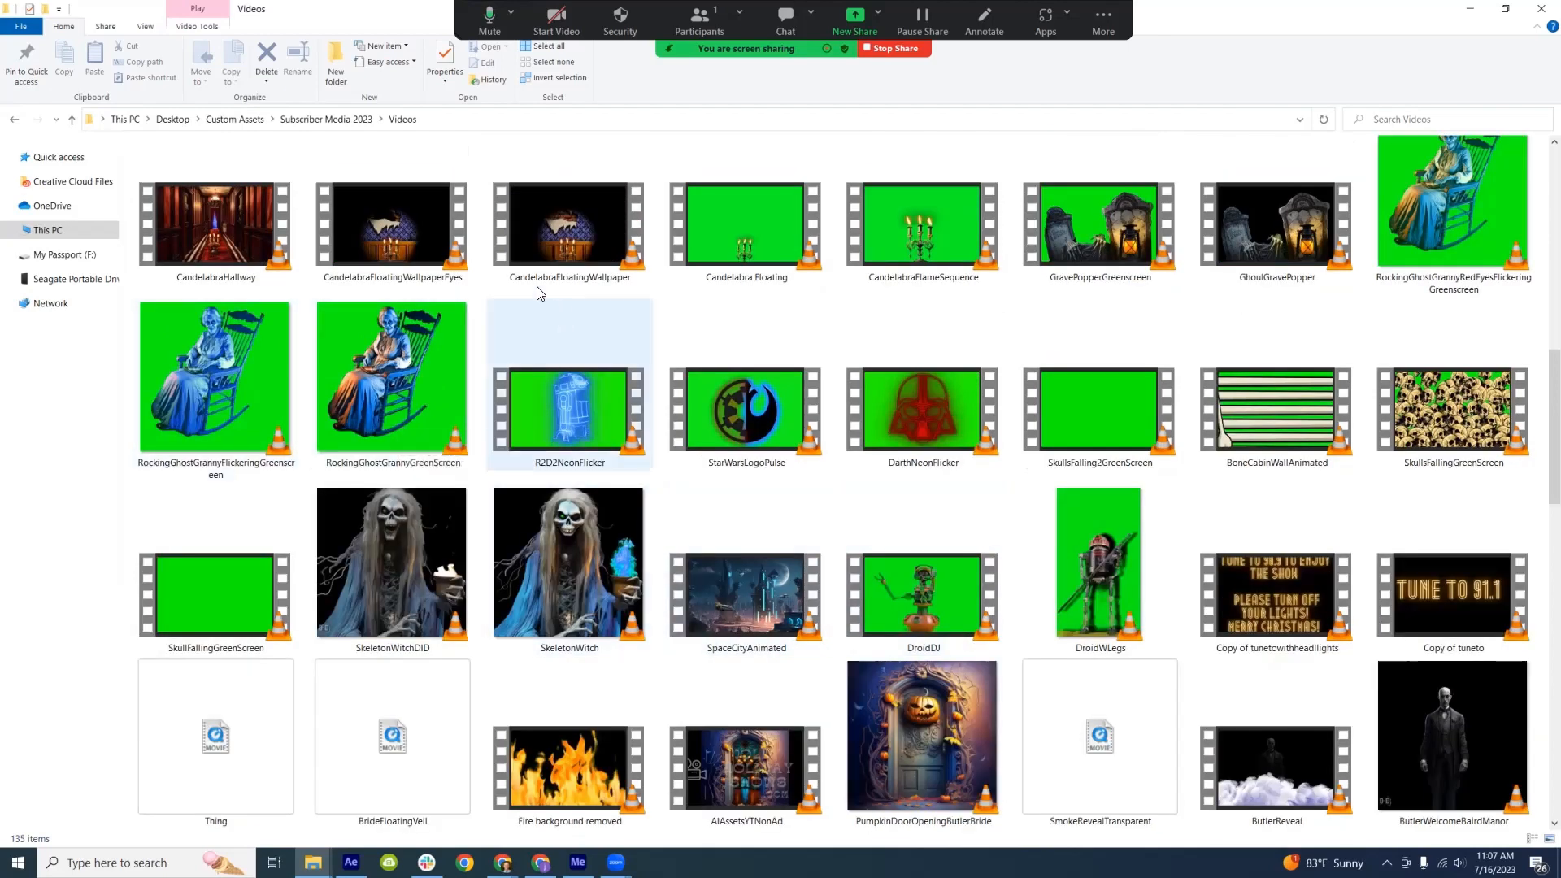
# Play CandelabraHallway.mp4, skip ahead through the clip, and close the player
pyautogui.doubleClick(225, 239)
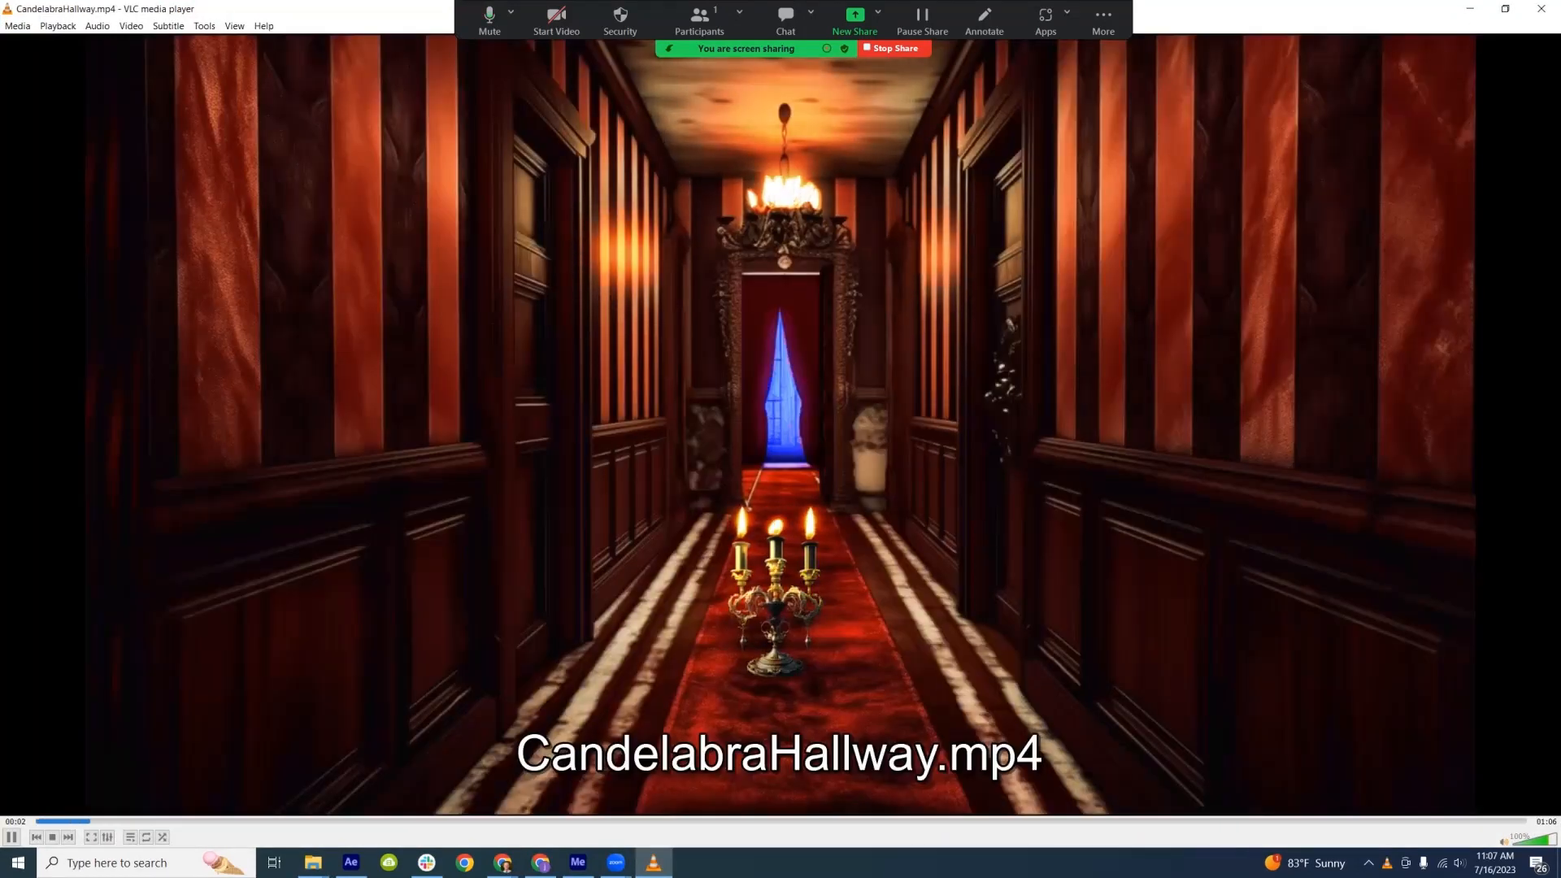
pyautogui.press('Right')
pyautogui.press('Right')
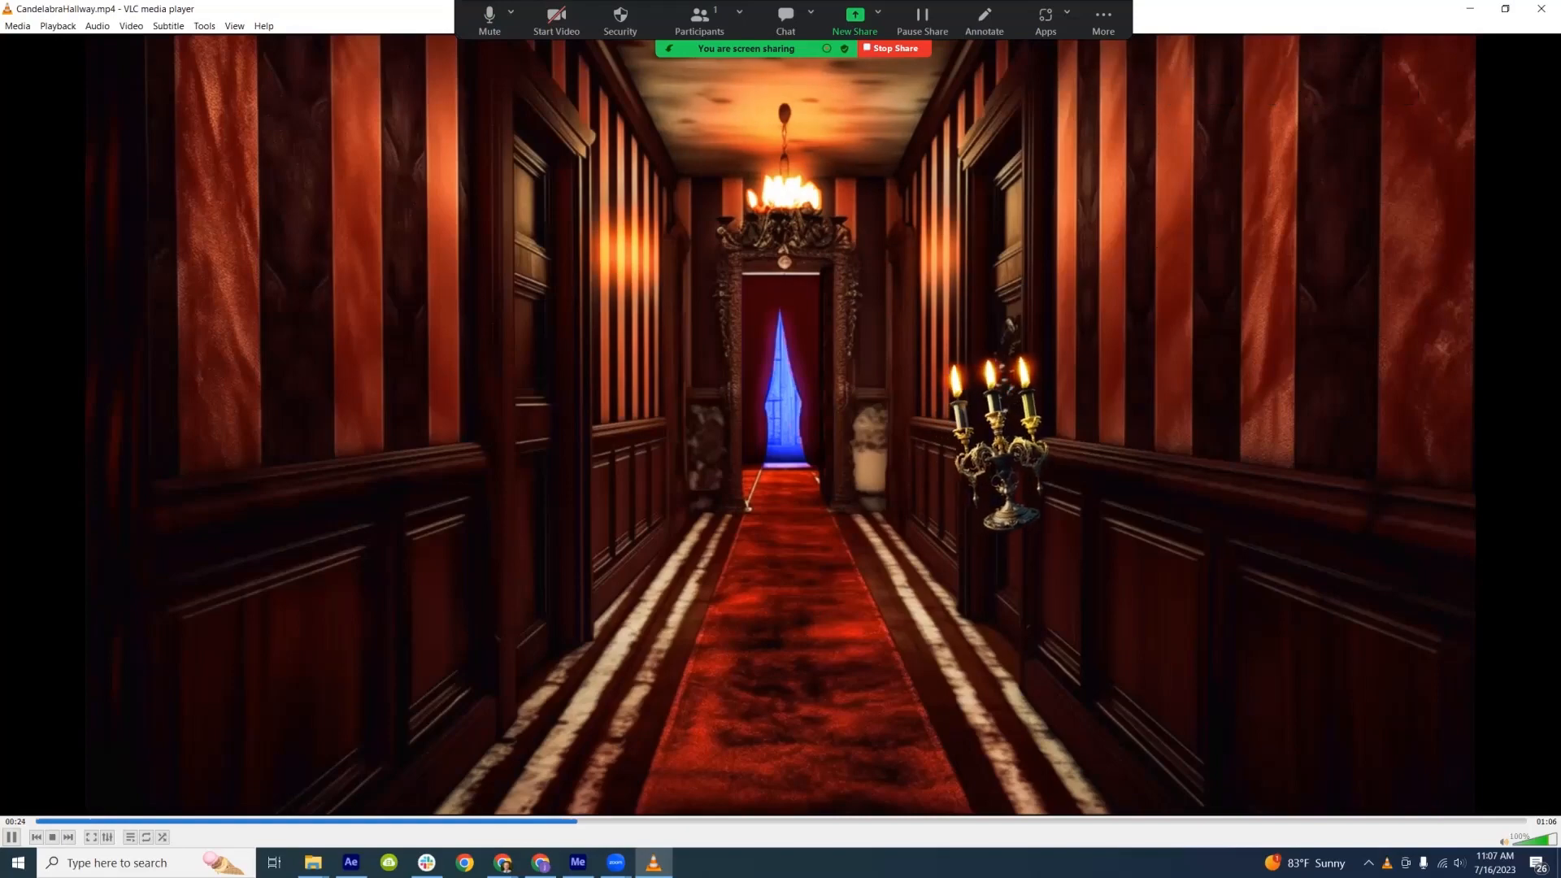
pyautogui.click(1542, 8)
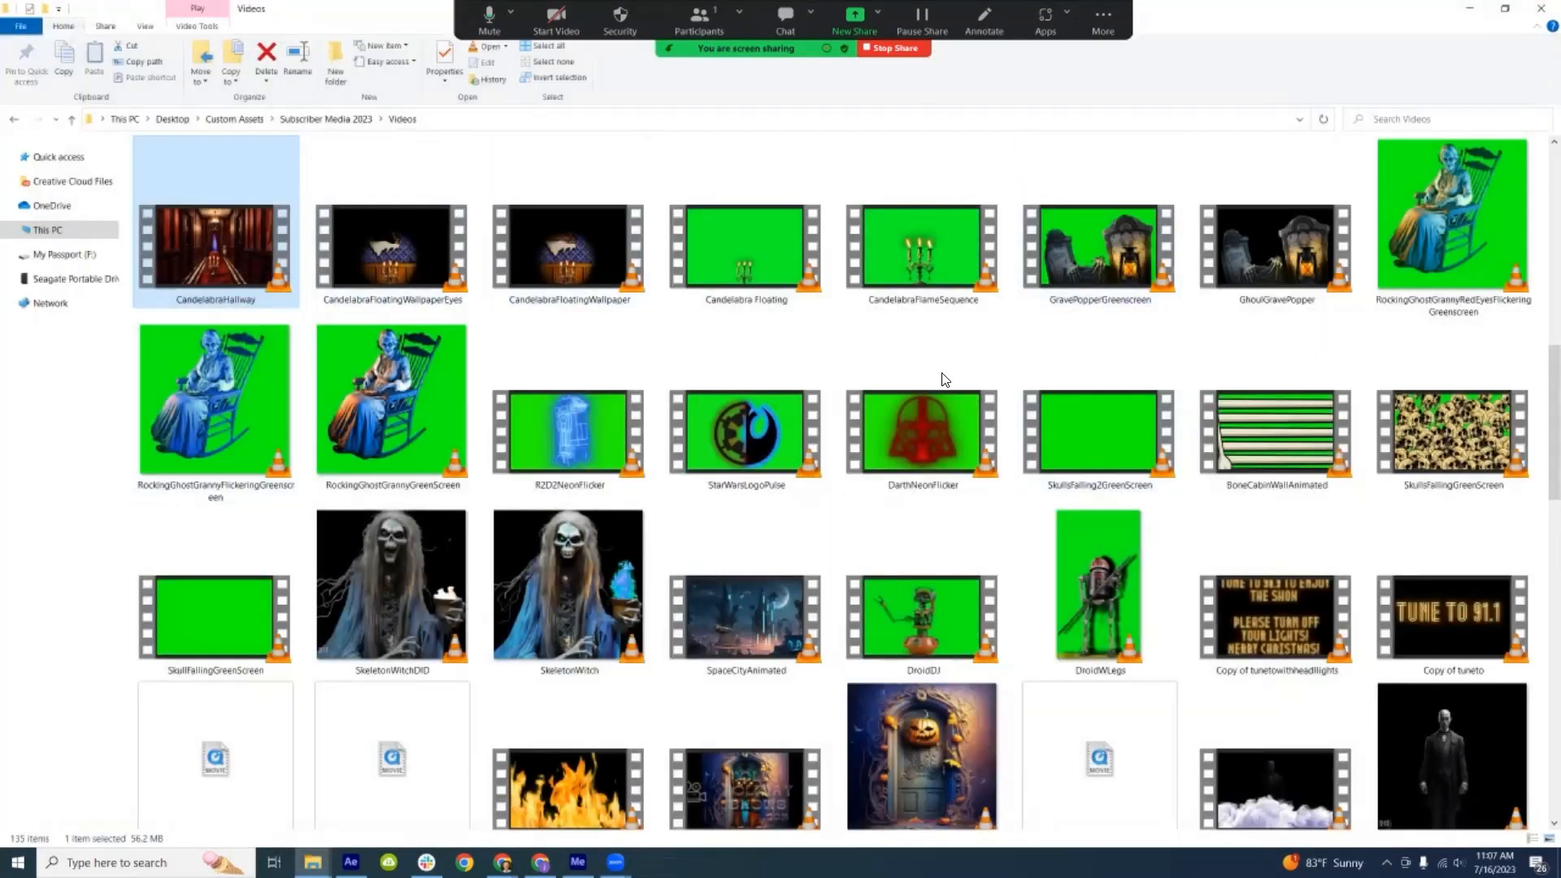
# Switch back to After Effects, show the whole FacadeTest facade at 50% zoom, and select the Baird2023Map layer
pyautogui.hotkey('alt', 'Tab')
pyautogui.moveTo(725, 358); pyautogui.dragTo(726, 494)
pyautogui.press(',')
pyautogui.press(',')
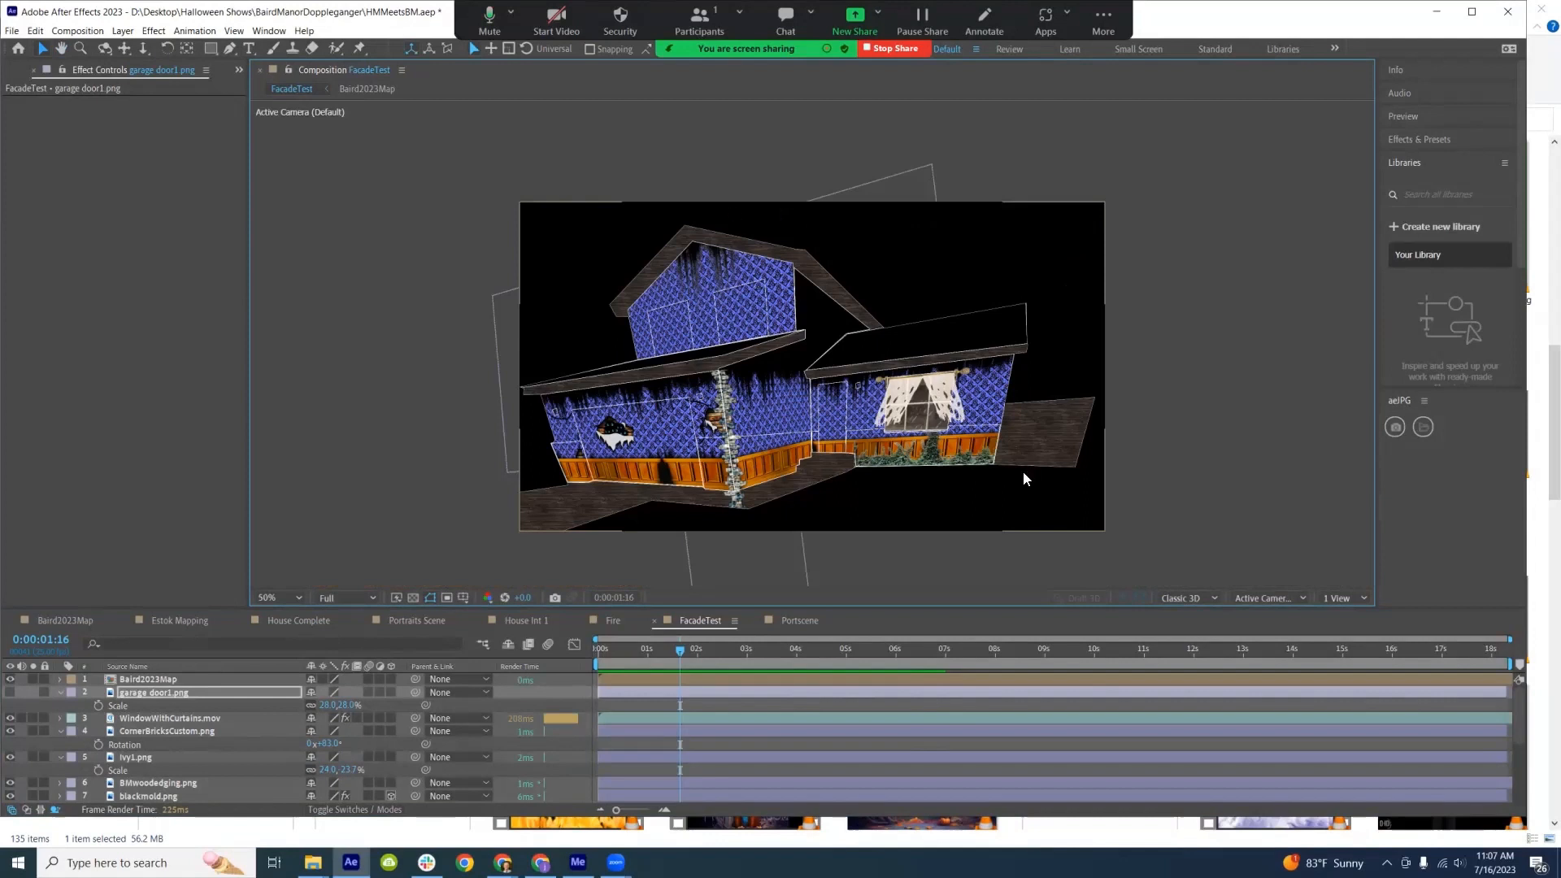
pyautogui.click(762, 416)
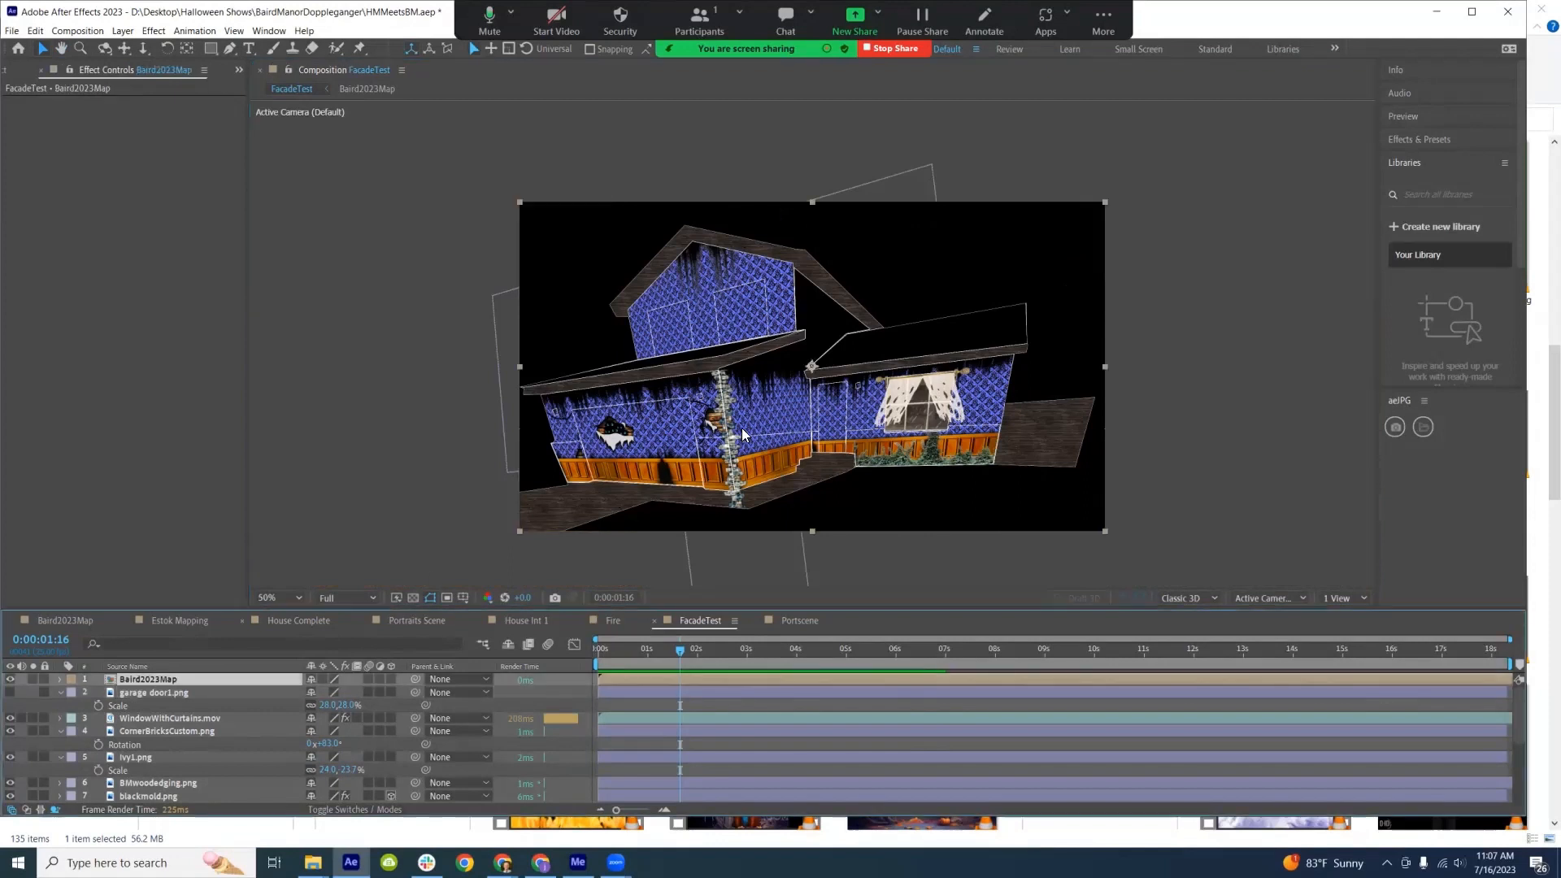